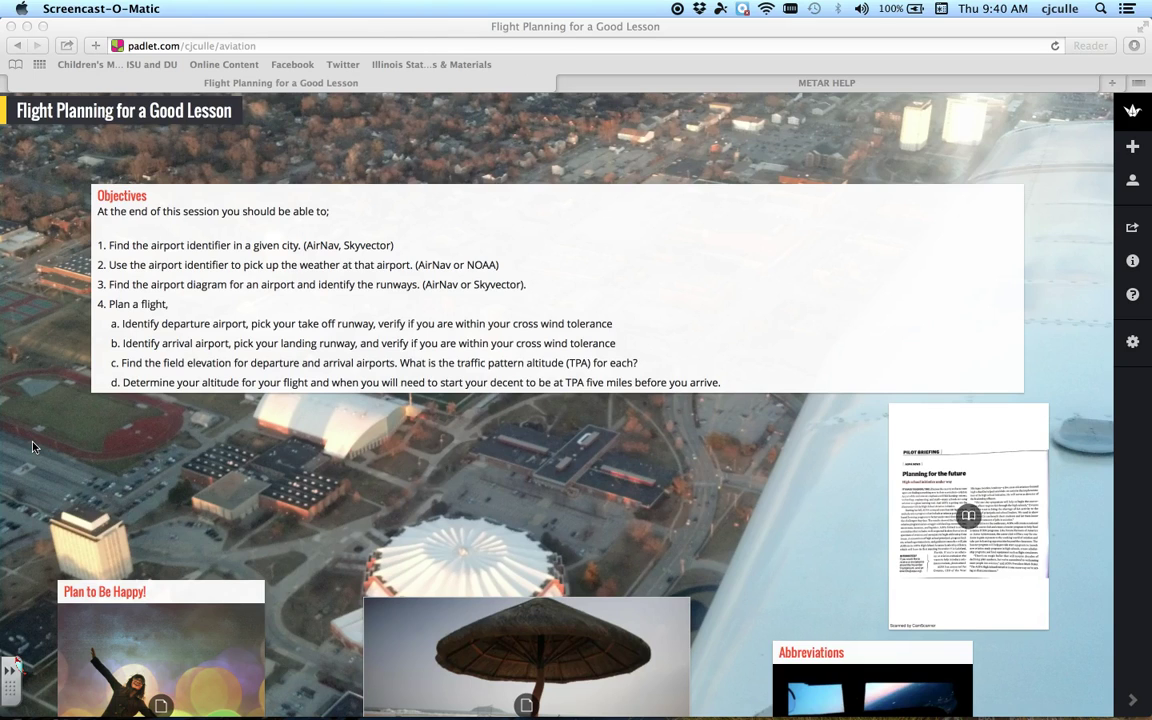
Browse the Padlet lesson board around the Plan your trip posts
left_click(38, 225)
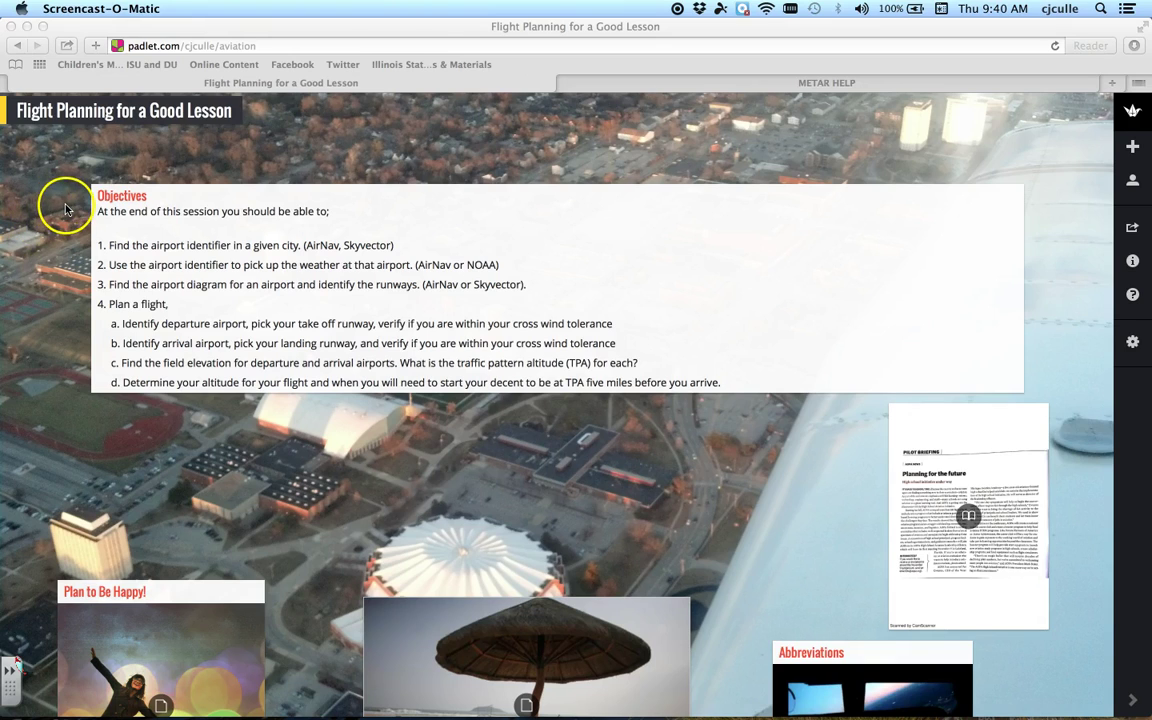
left_click(78, 250)
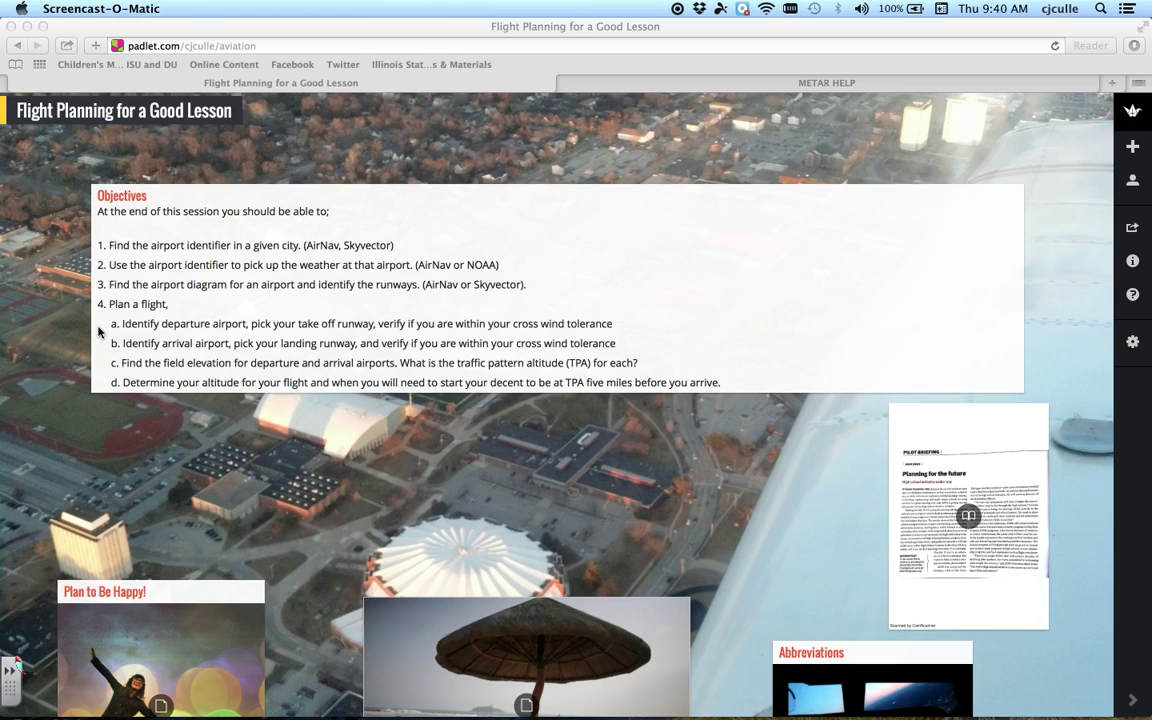
left_click(72, 340)
scroll(15, 369, "down", 5)
scroll(18, 369, "up", 1)
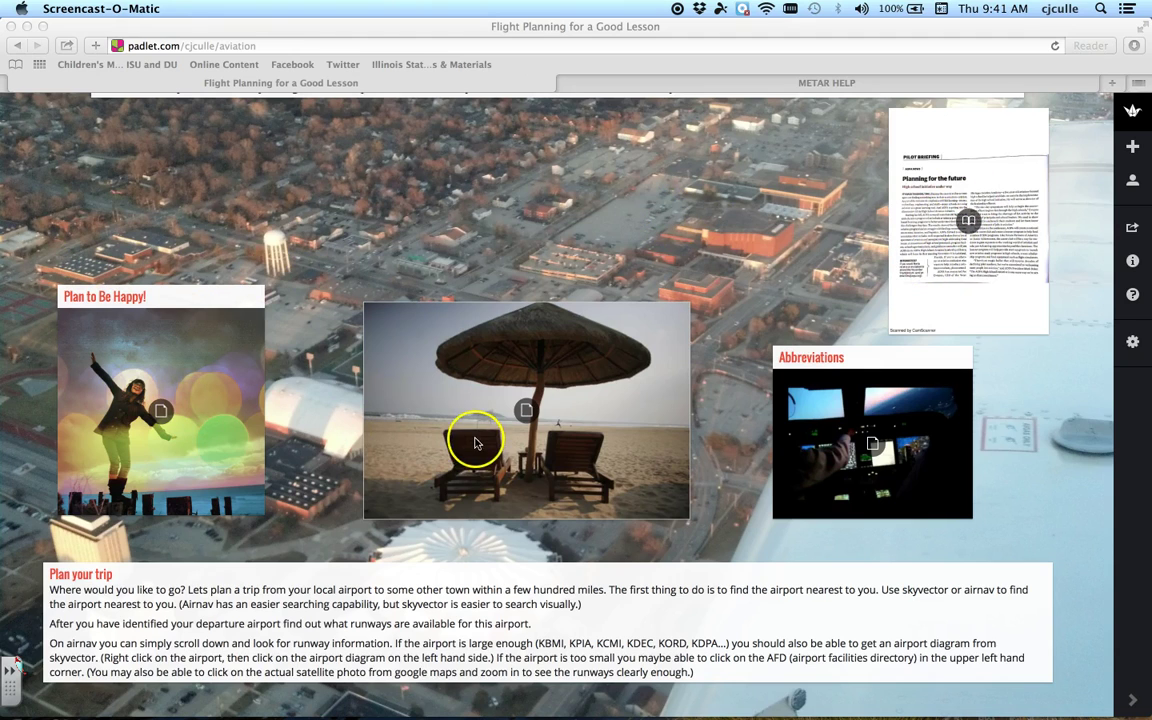
scroll(319, 305, "up", 5)
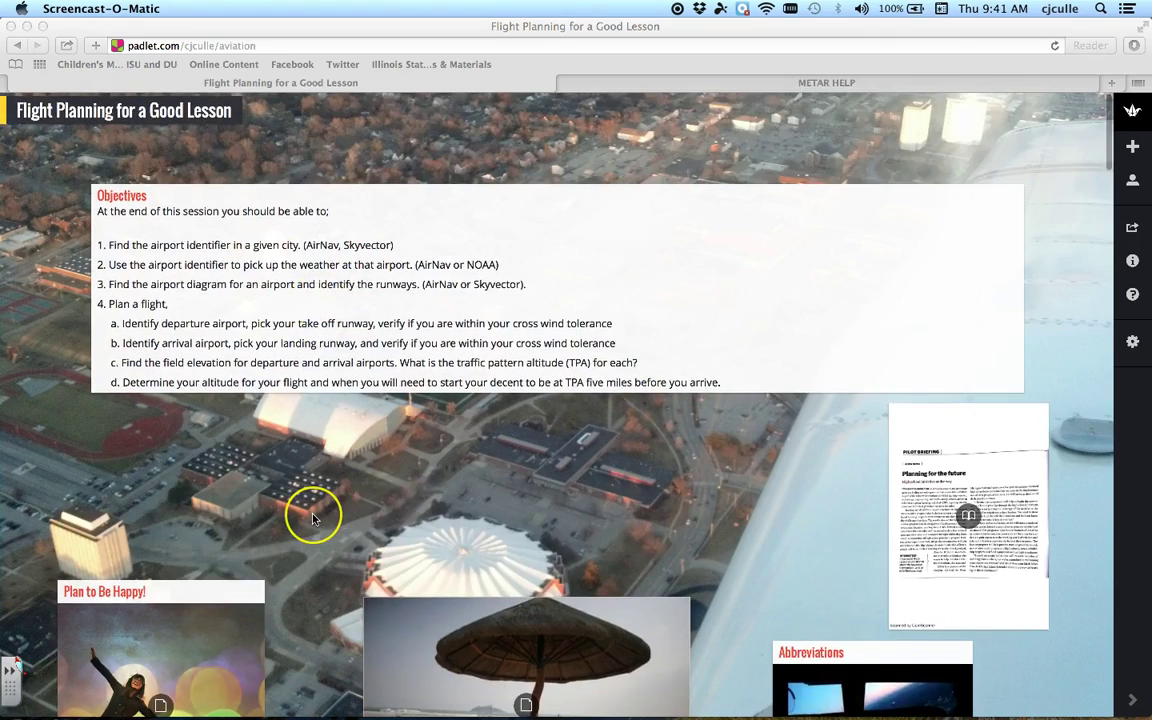
scroll(309, 514, "down", 5)
scroll(312, 518, "down", 1)
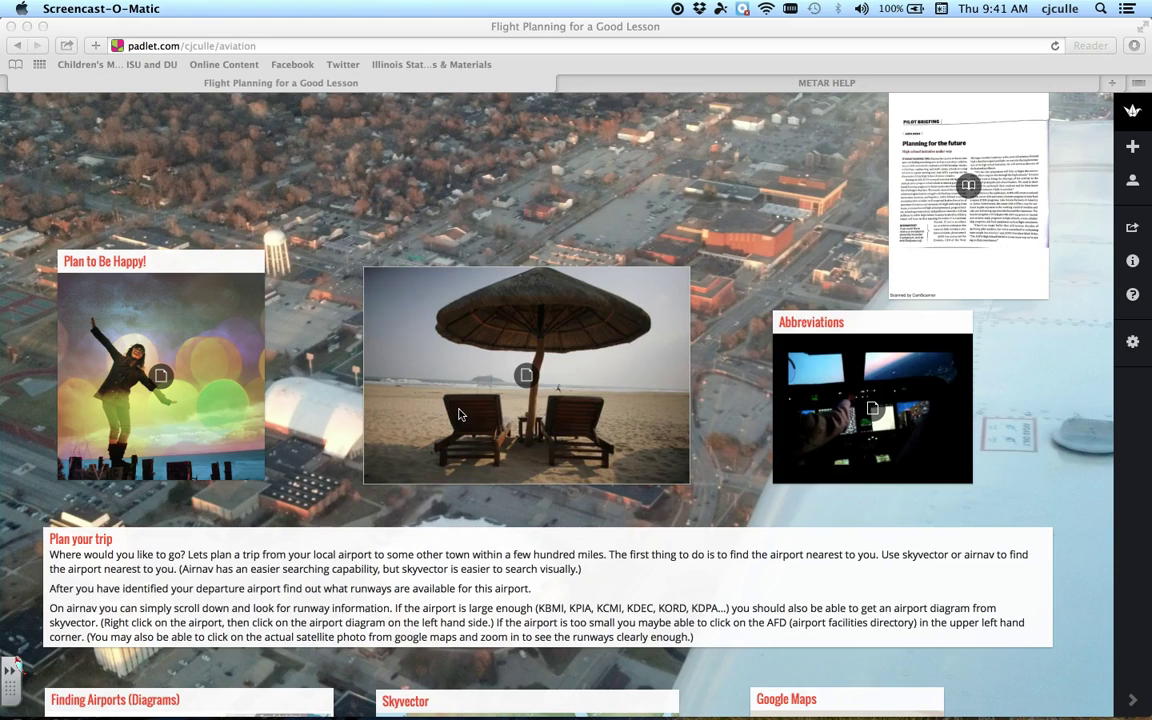
Scroll down to the Finding Airports, Skyvector and Google Maps posts, then open Mission Control
left_click(527, 375)
scroll(35, 385, "down", 10)
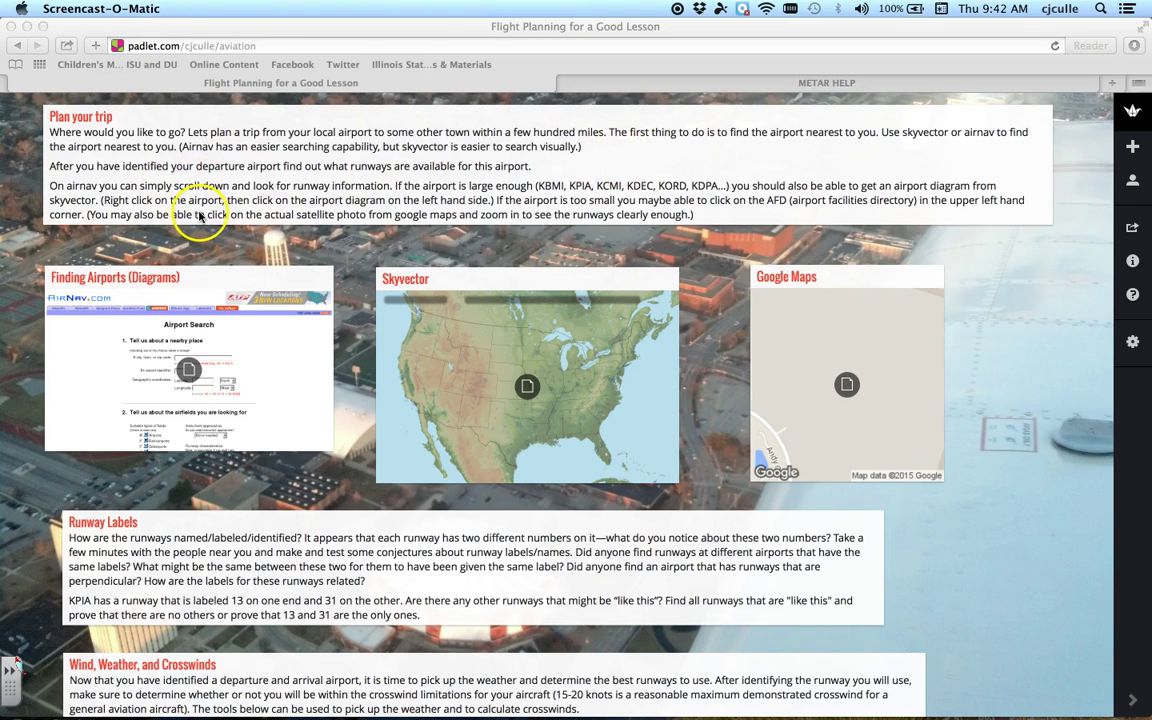
scroll(27, 295, "down", 5)
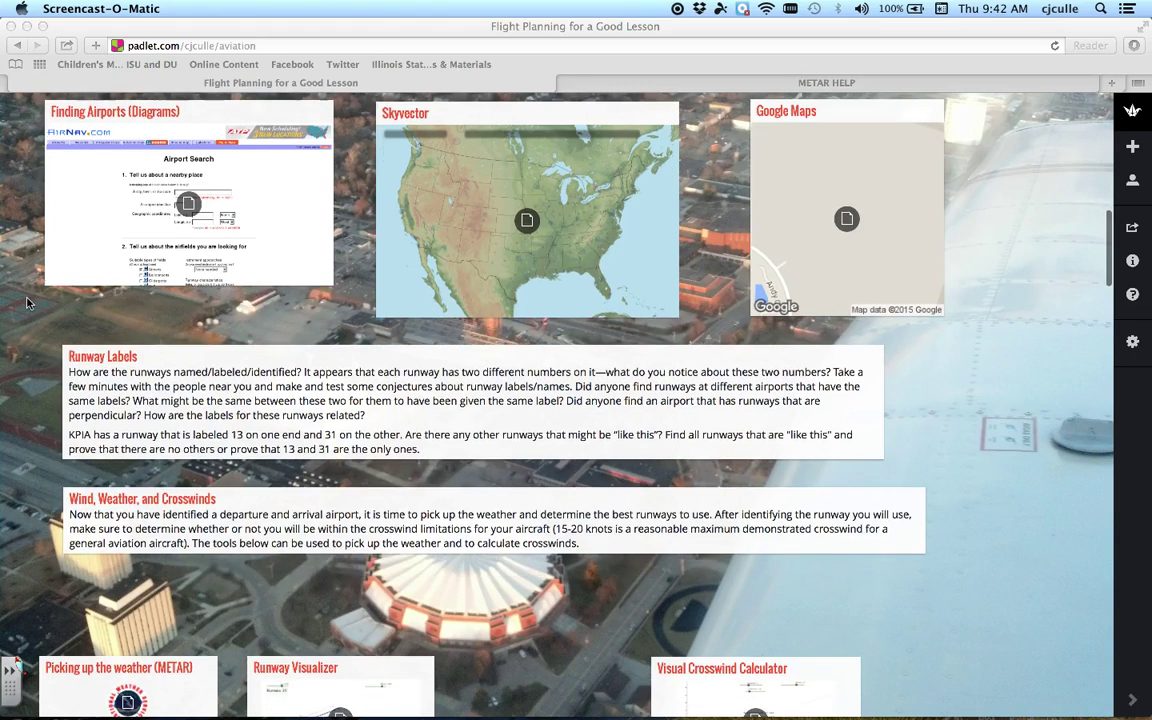
key("ctrl+Up")
Bring up the Word Task 1 notes to review Steps 1 and 2, then return to Mission Control
left_click(257, 514)
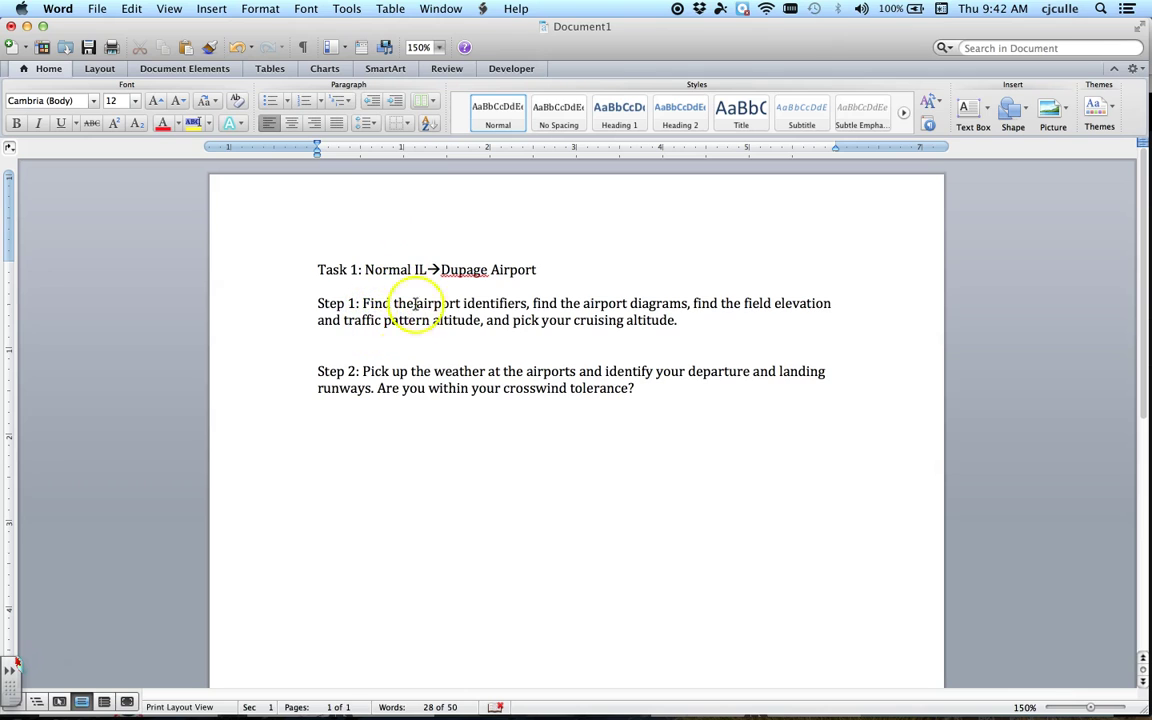
key("ctrl+Up")
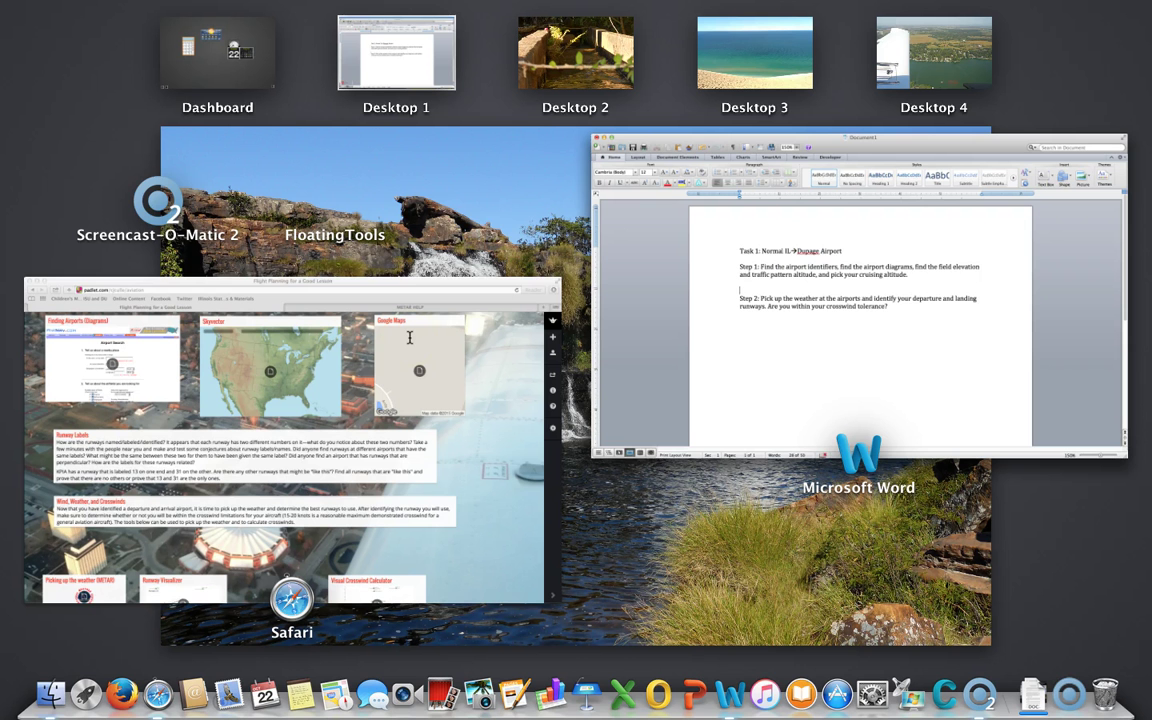
Open the Finding Airports post's AirNav site and search airports for 'Normal, IL'
left_click(364, 358)
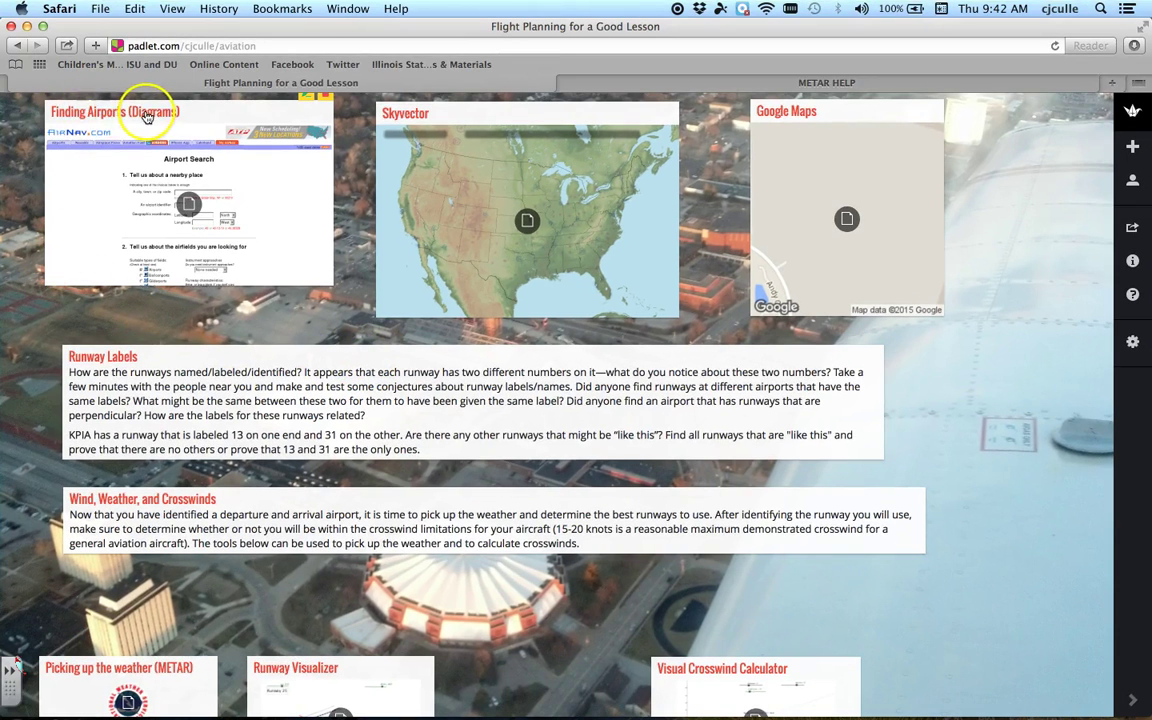
left_click(189, 205)
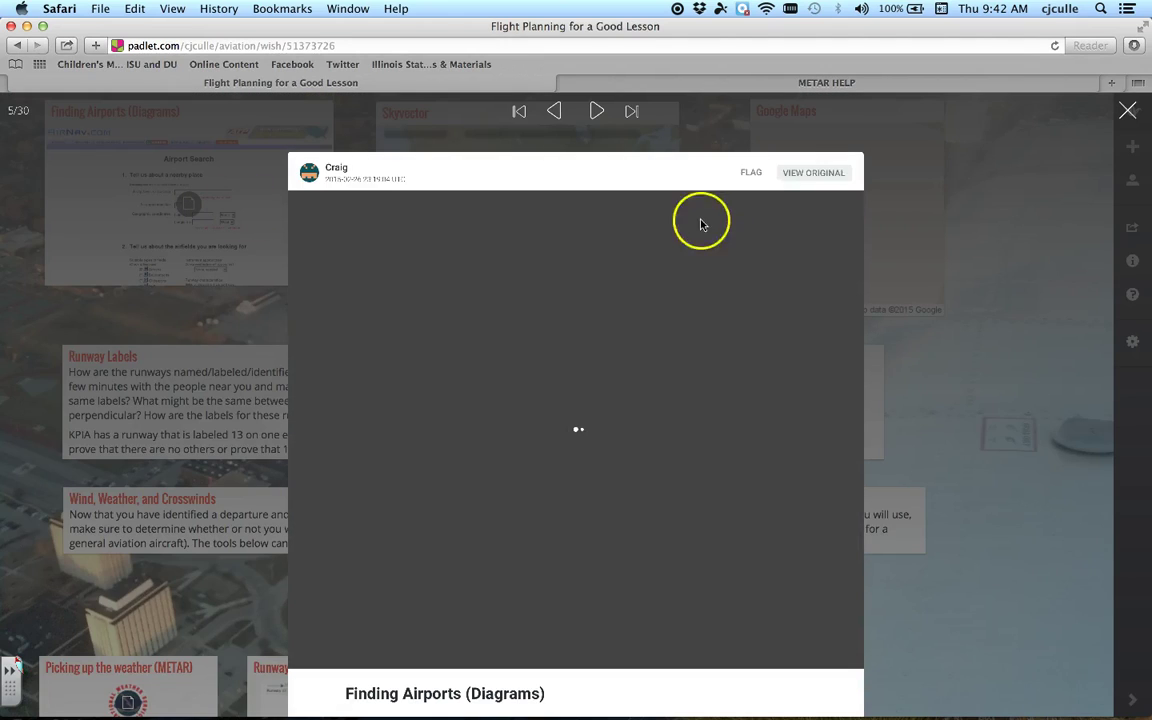
left_click(804, 179)
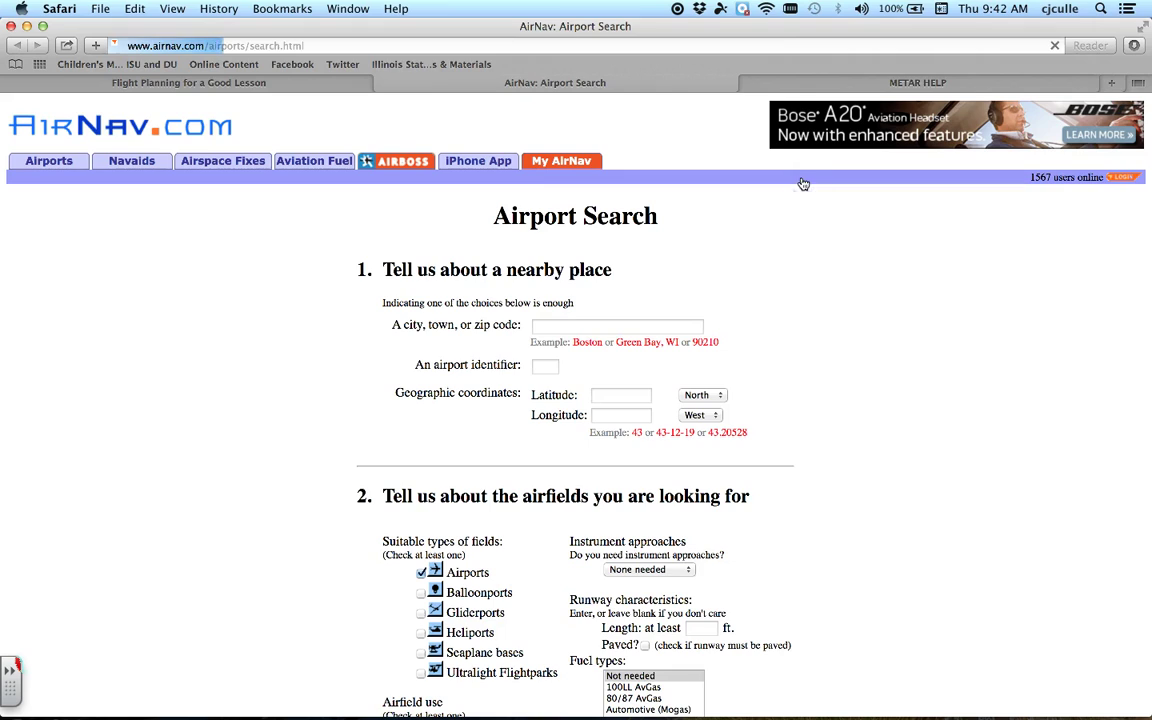
left_click(560, 328)
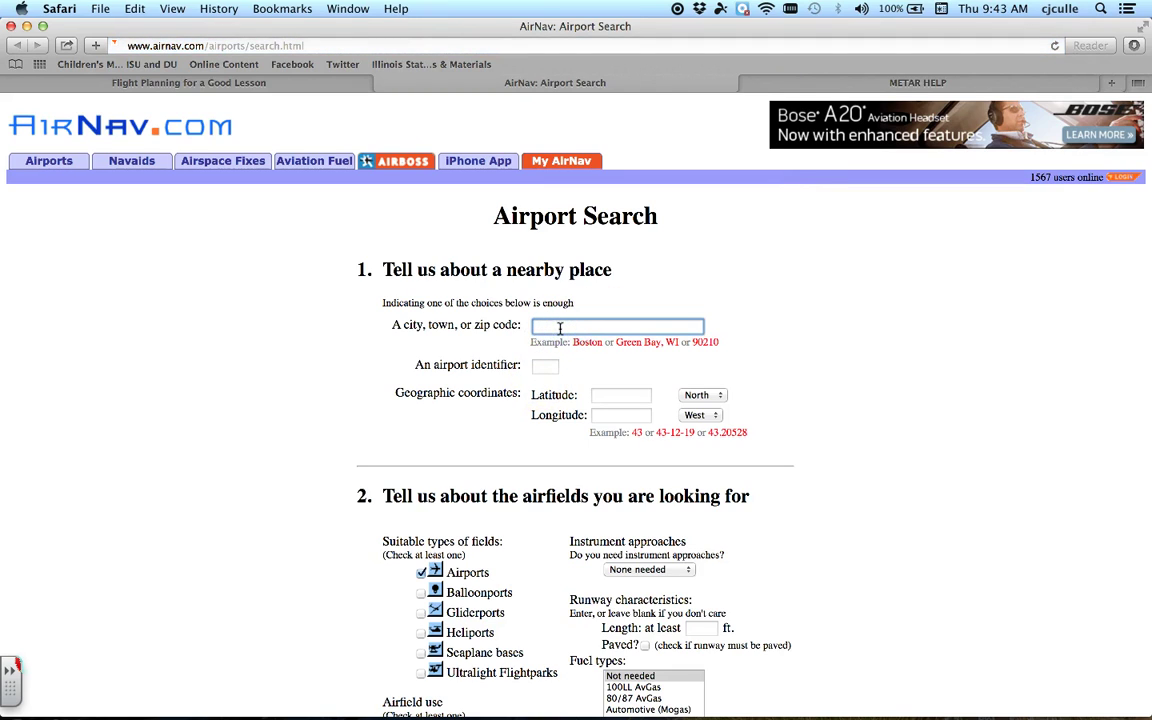
type("Normal, IL")
key("Return")
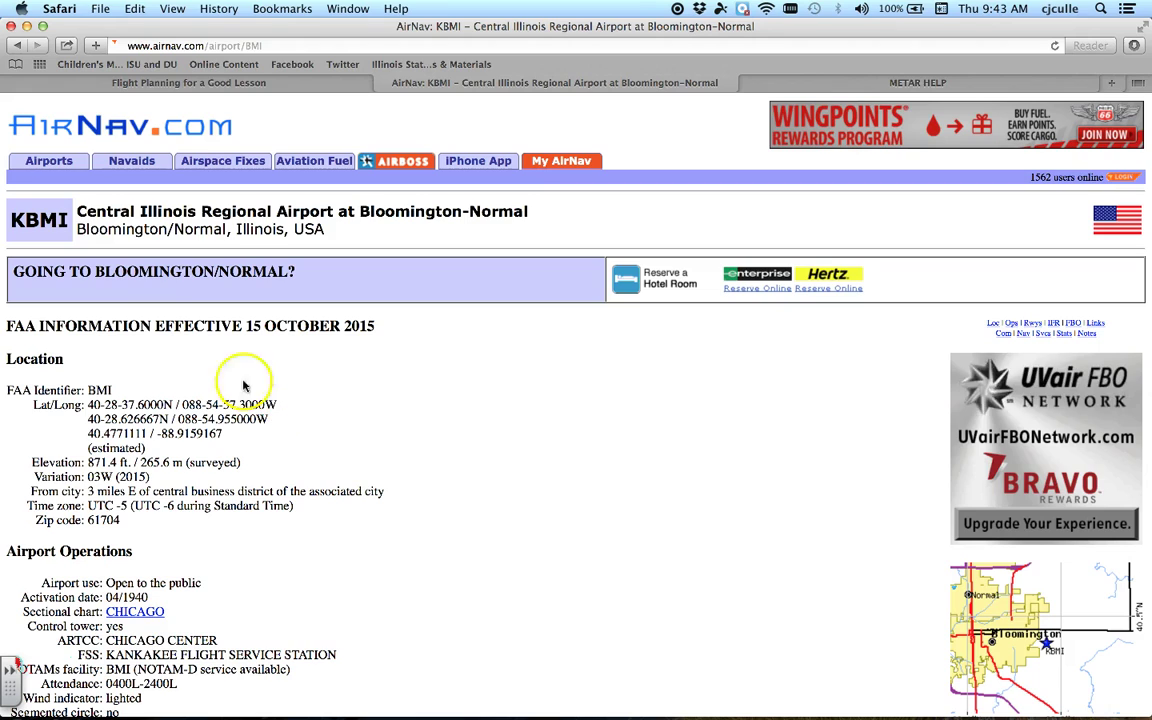
Open the KBMI Central Illinois Regional Airport page, then switch to the Word notes
left_click(30, 233)
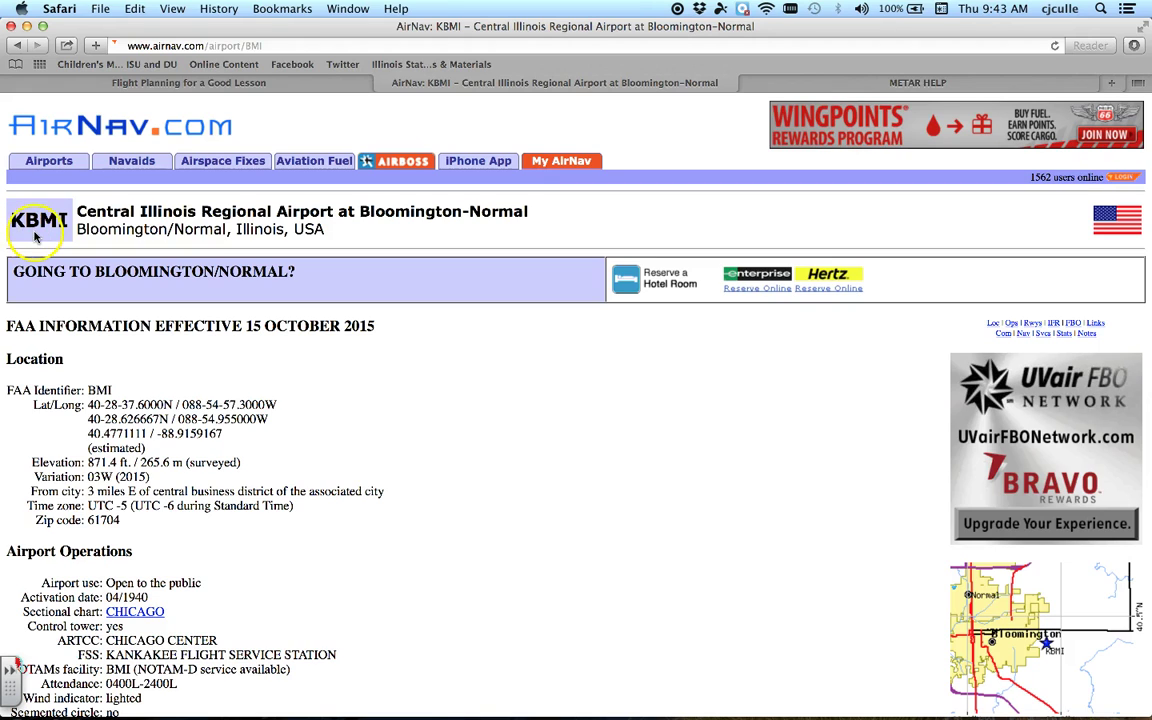
left_click(49, 228)
left_click(49, 228)
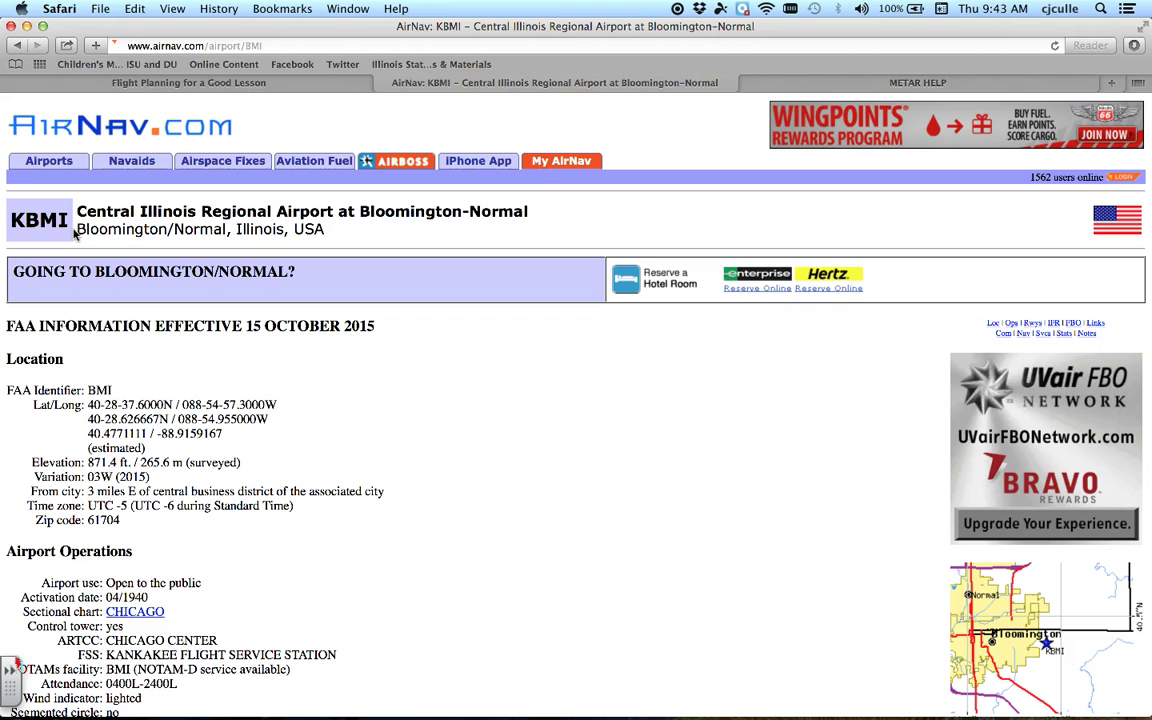
key("ctrl+Up")
left_click(200, 432)
Type 'KBMI→' under Step 1, add blank lines, and return to the KBMI page
type("KBMI→")
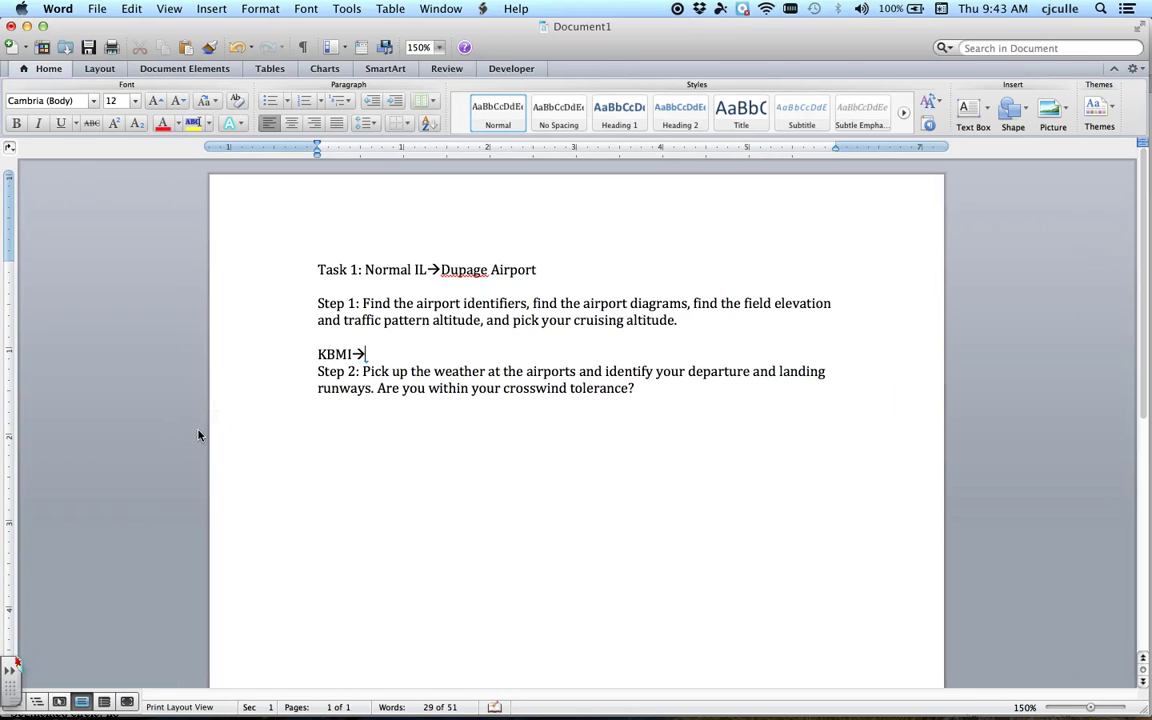
key("Return")
key("Return")
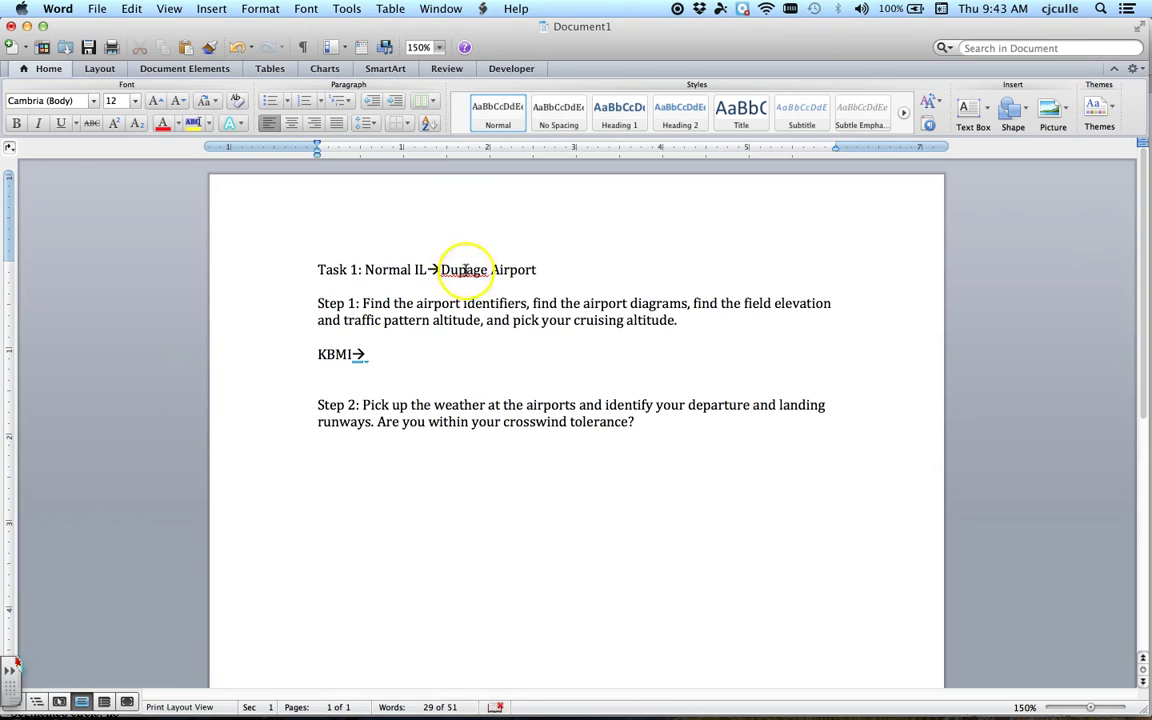
key("ctrl+Up")
left_click(455, 415)
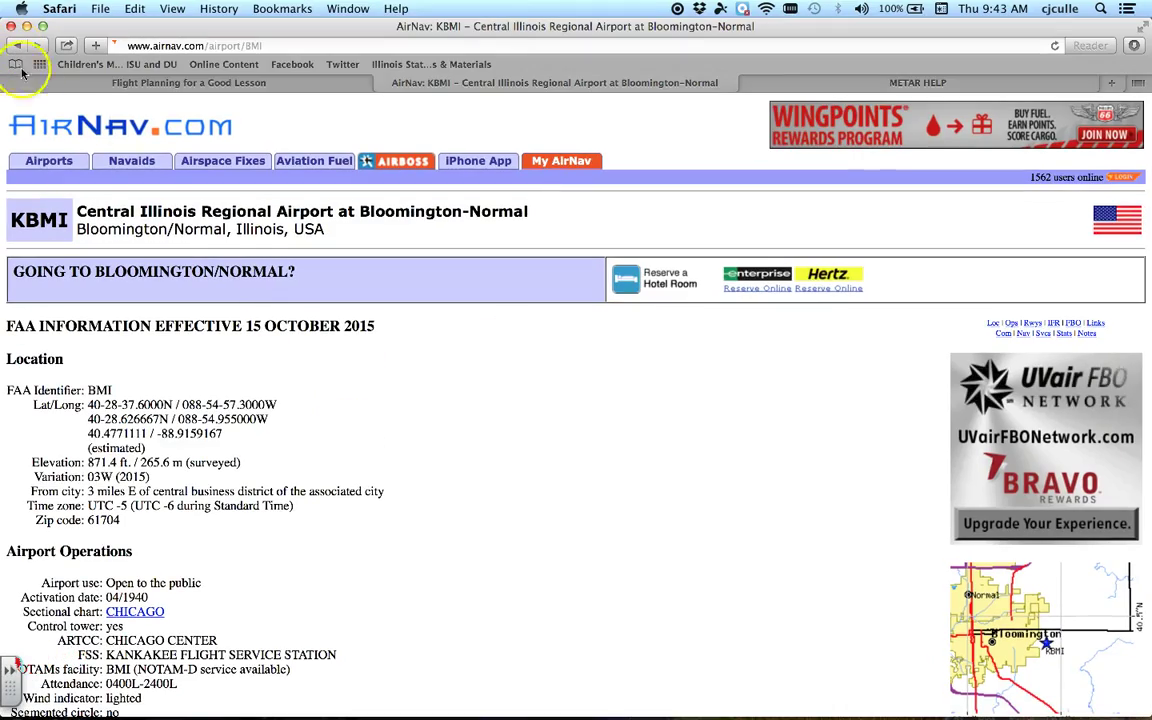
Search AirNav for airports near West Chicago
scroll(467, 431, "down", 15)
scroll(518, 485, "up", 15)
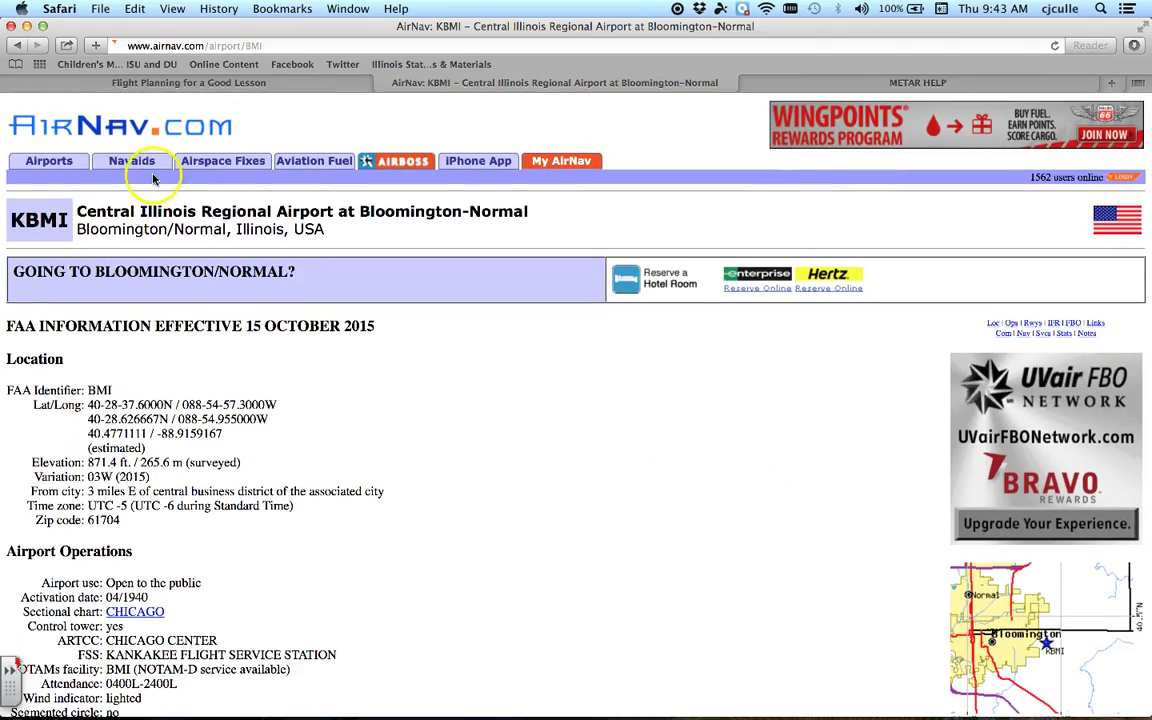
left_click(19, 47)
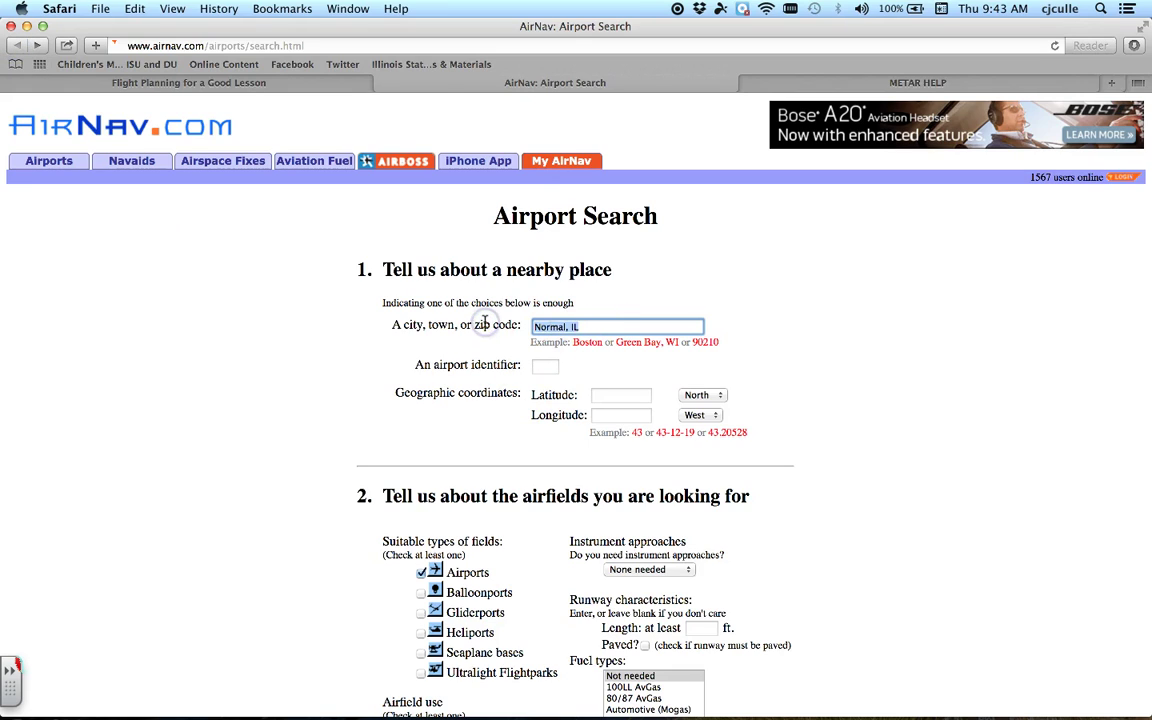
type("West Chic")
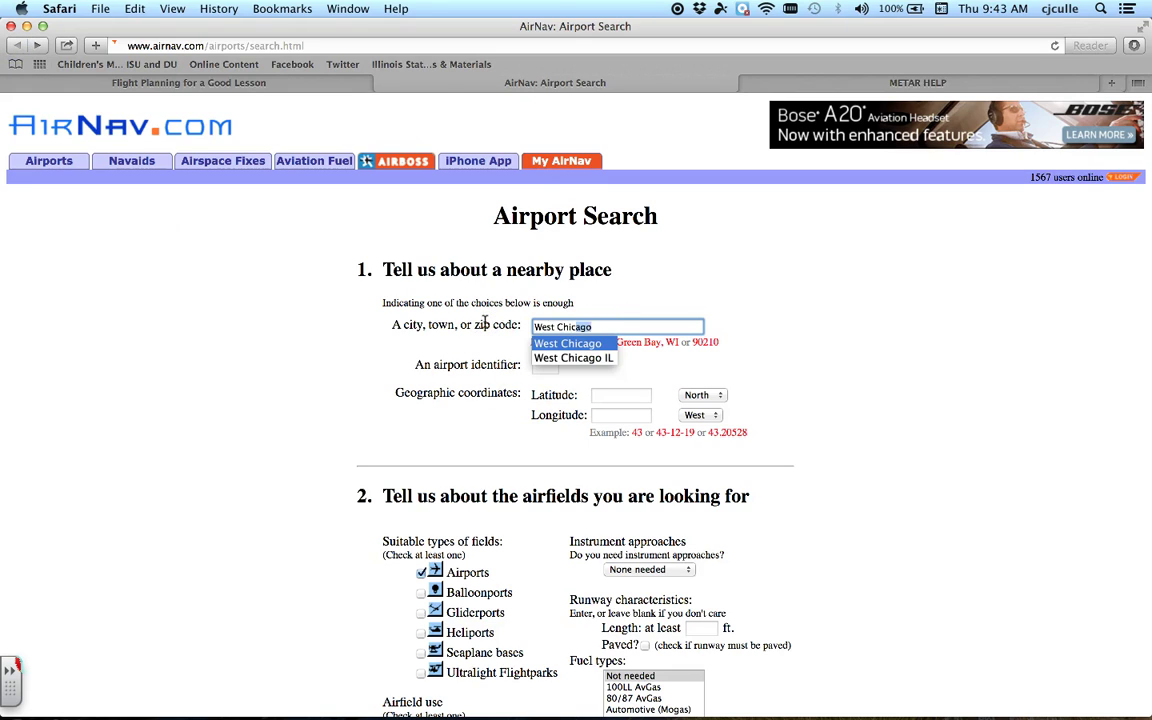
type("ago")
left_click(611, 322)
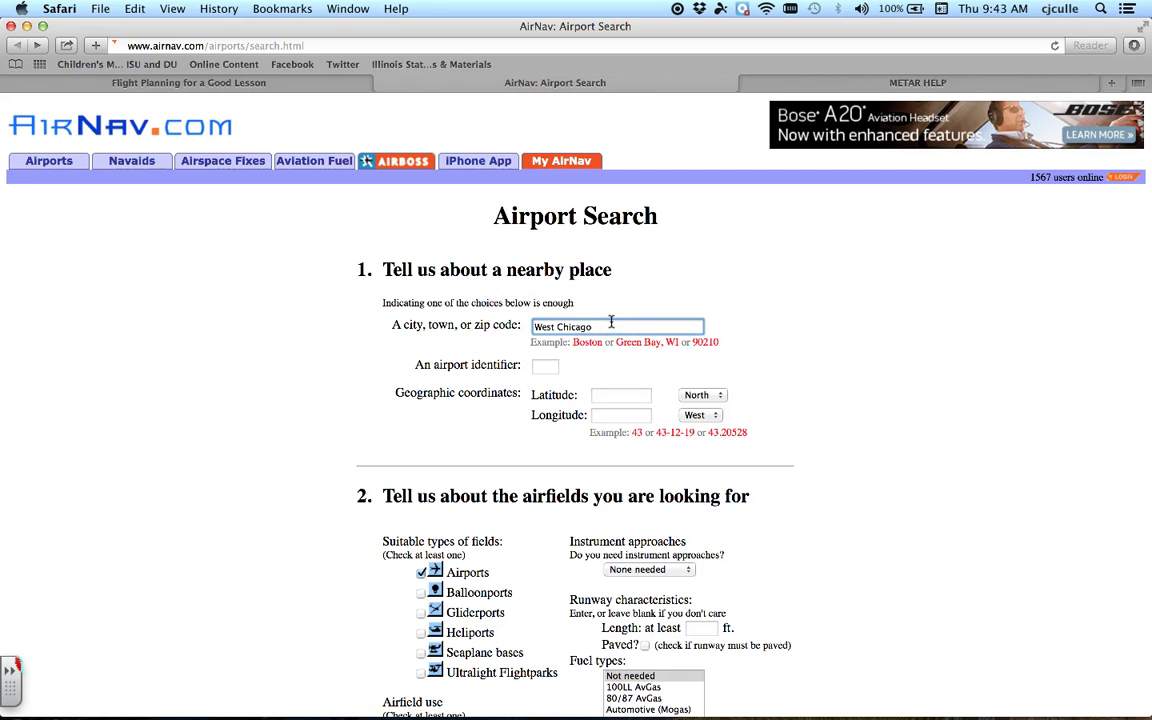
key("Return")
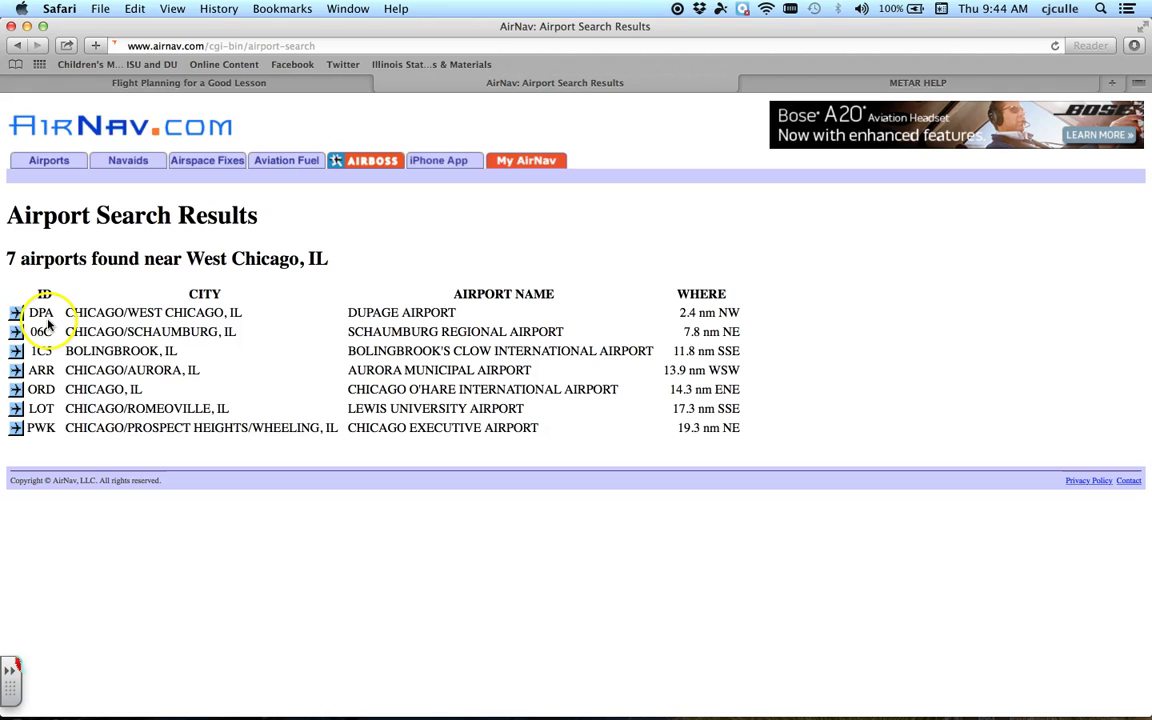
Open the DuPage Airport KDPA details page, then bring up Mission Control
left_click(16, 314)
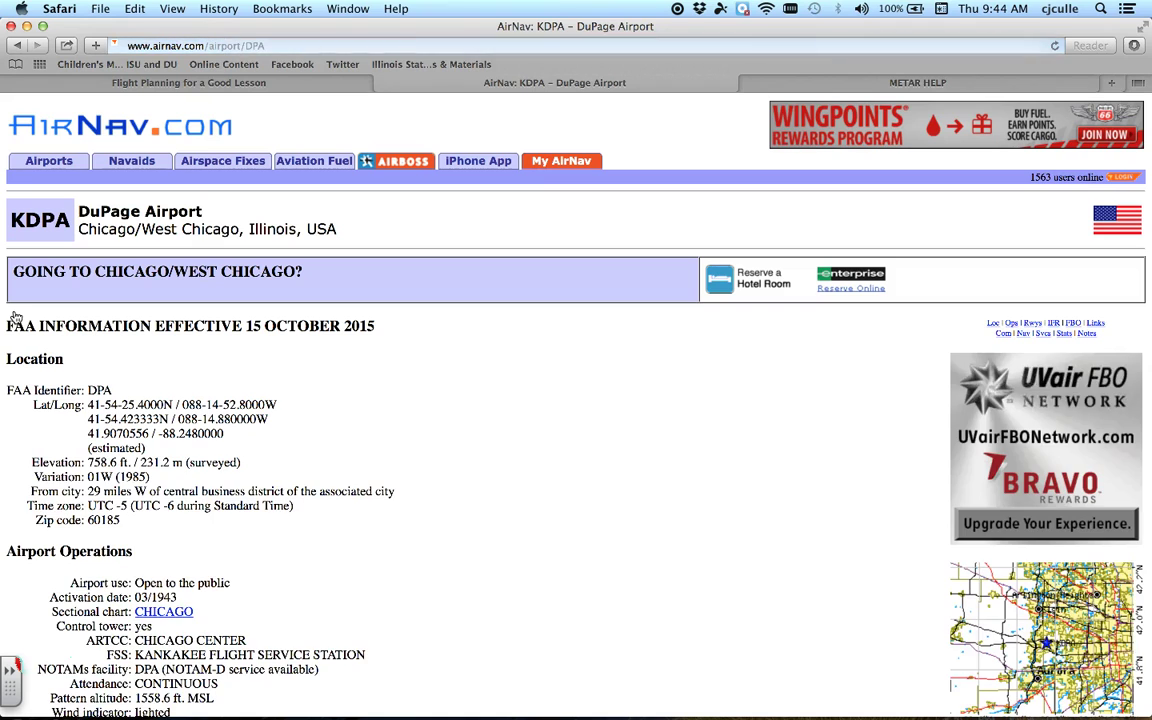
left_click(35, 218)
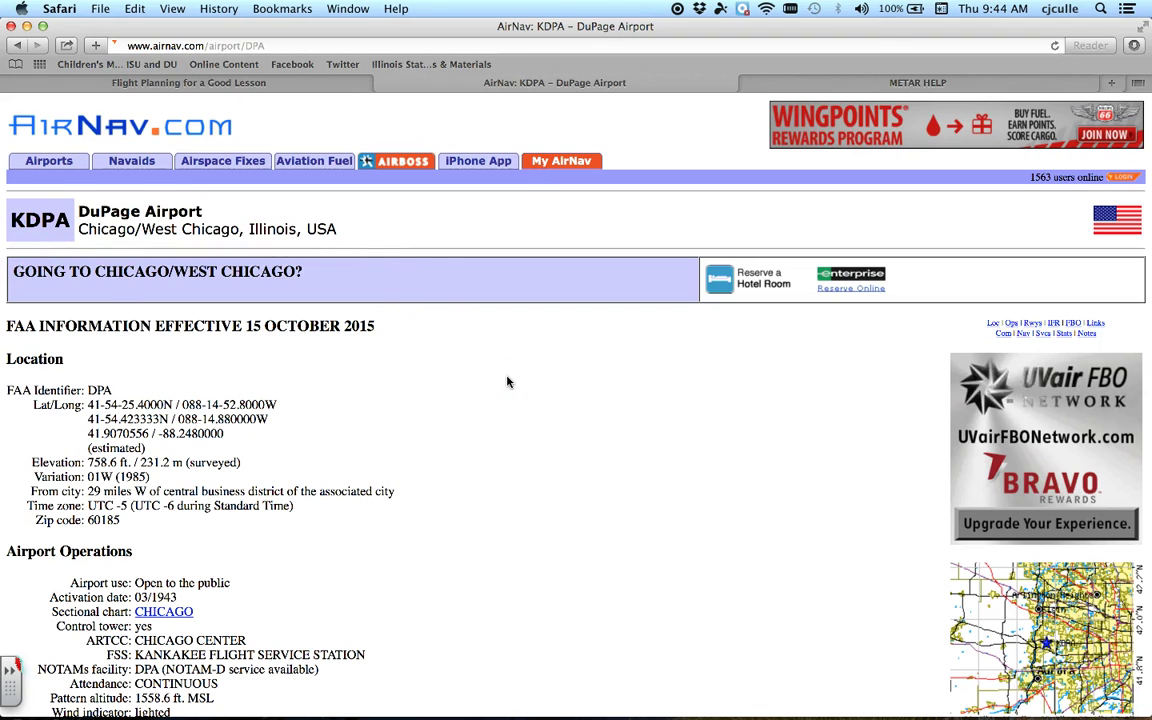
key("ctrl+Up")
Finish the route line as 'KBMI→KDPA' in Word, start a new line, and head back to Safari
left_click(418, 447)
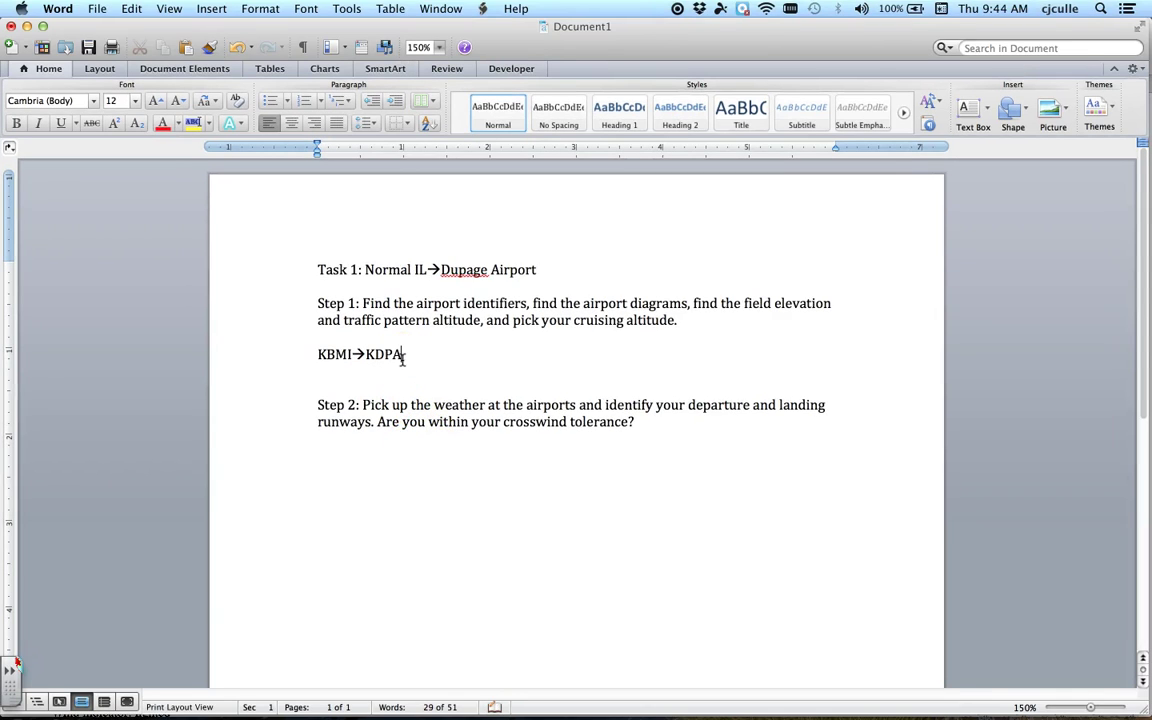
key("Return")
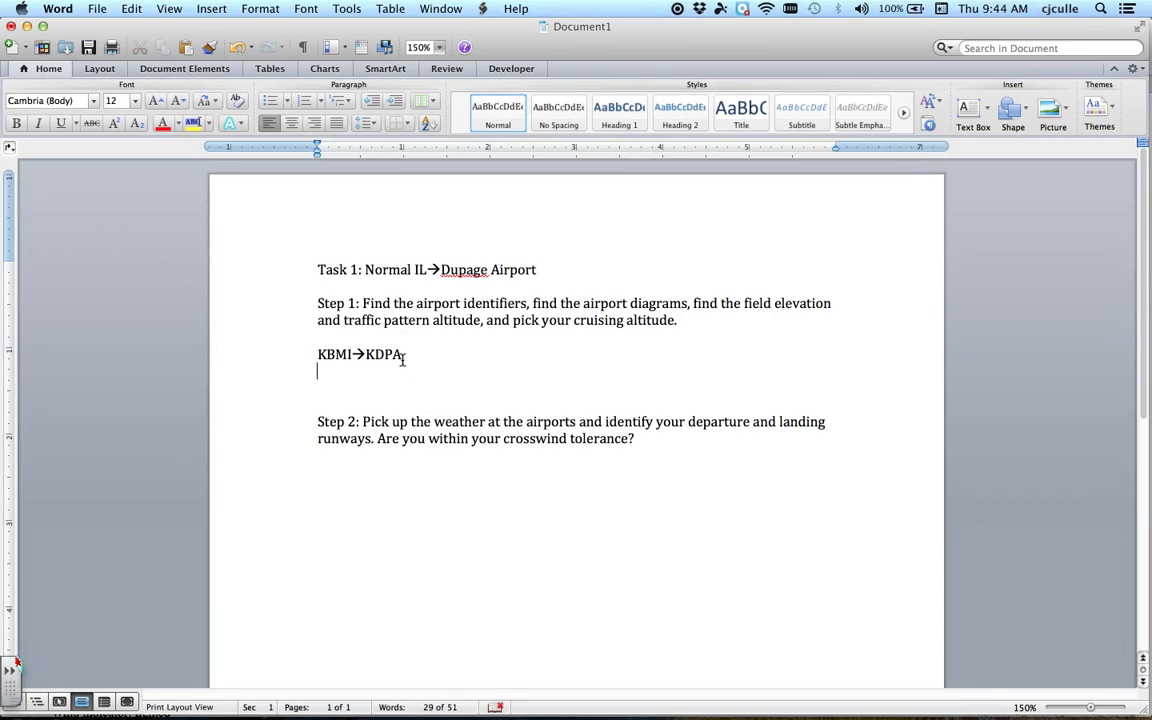
key("ctrl+Up")
Close the AirNav page and open the Skyvector post's original SkyVector site
left_click(432, 398)
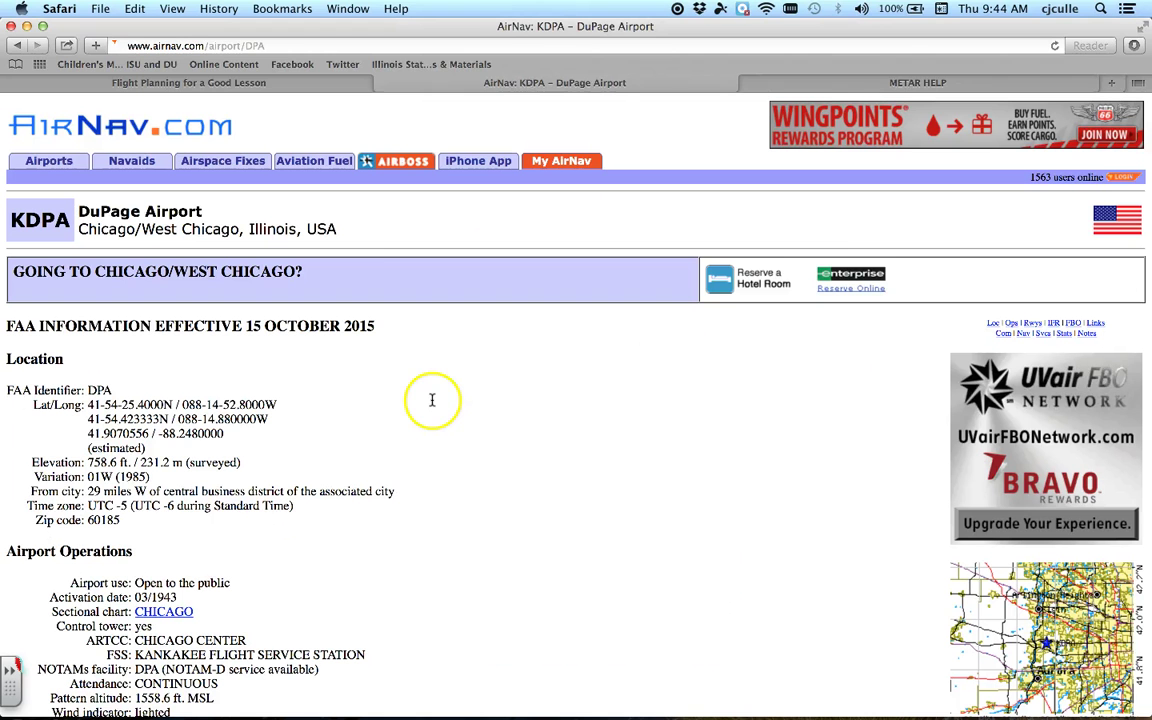
left_click(381, 83)
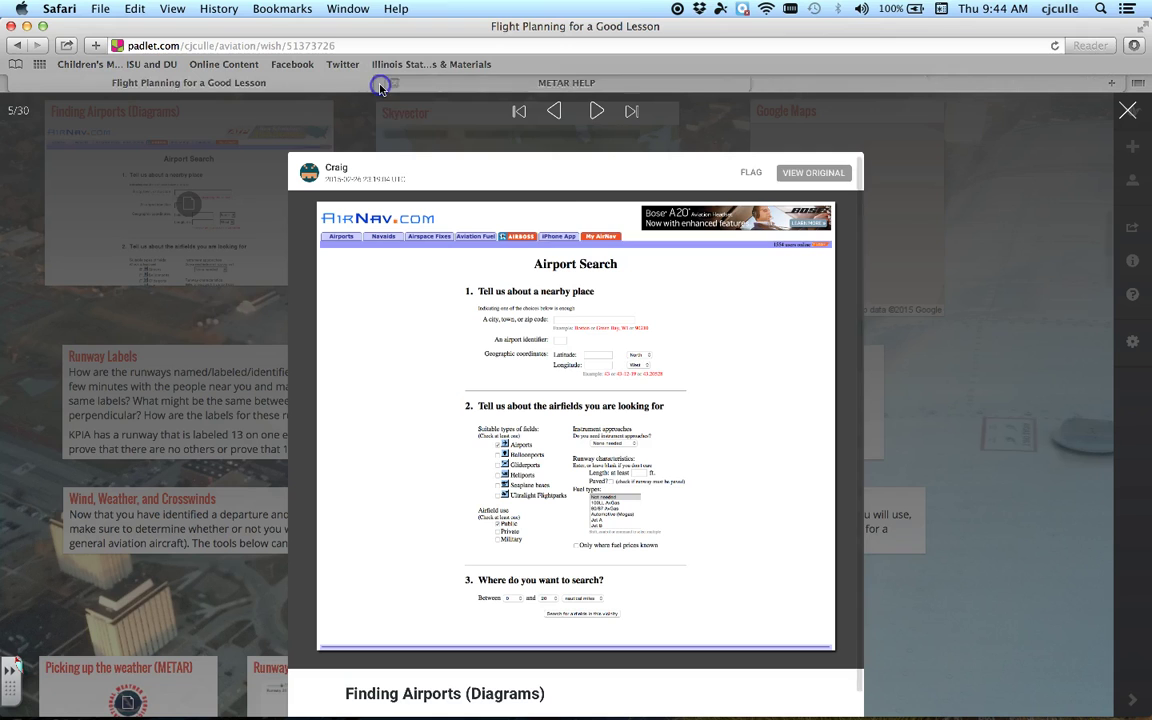
left_click(918, 300)
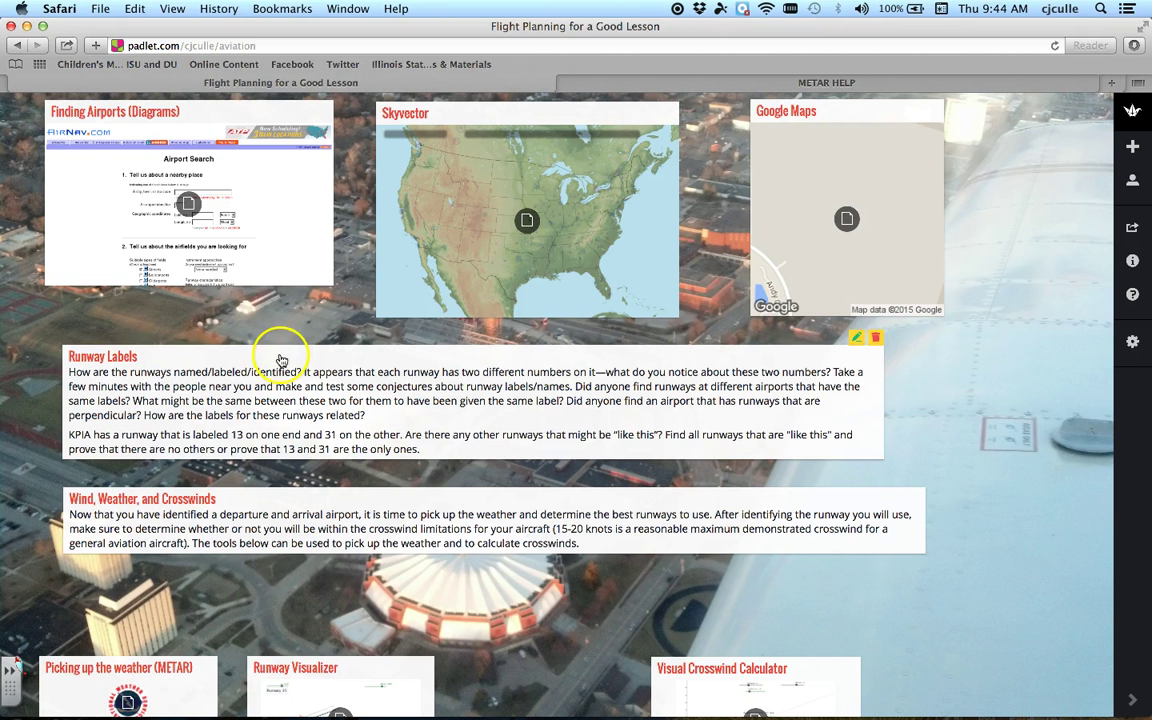
left_click(527, 222)
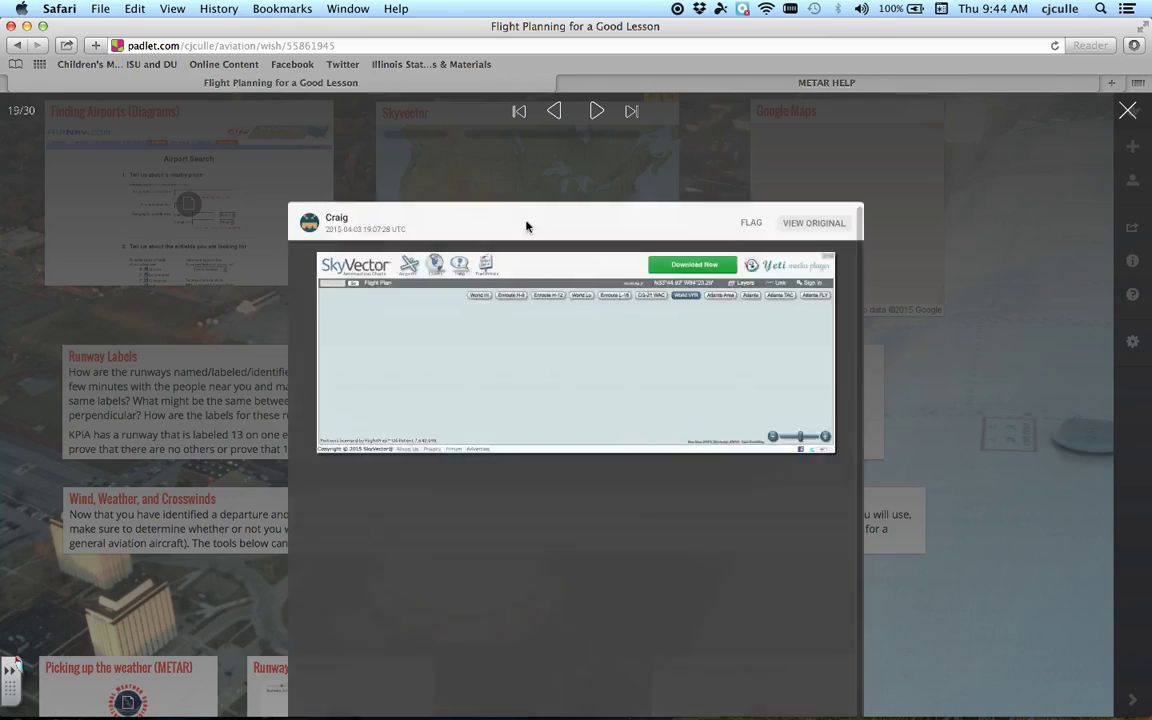
left_click(814, 173)
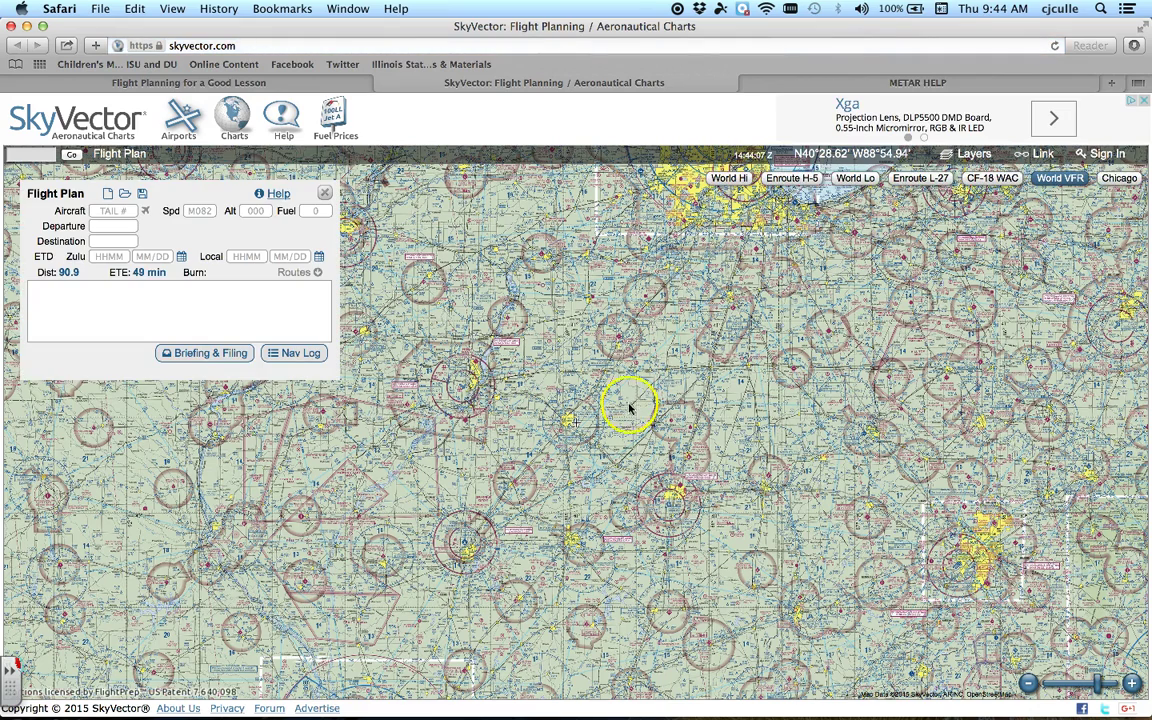
Compare the Enroute H-5, World Lo and Enroute L-27 charts, returning to World VFR
left_click_drag(683, 365, 635, 471)
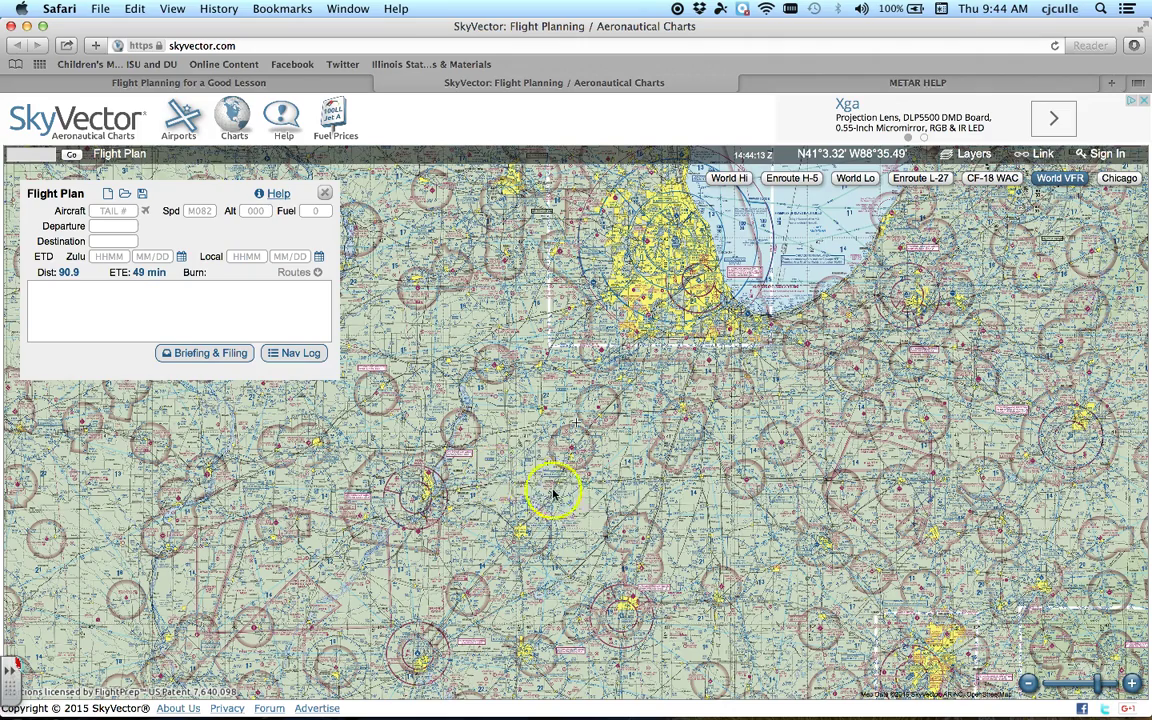
left_click(799, 180)
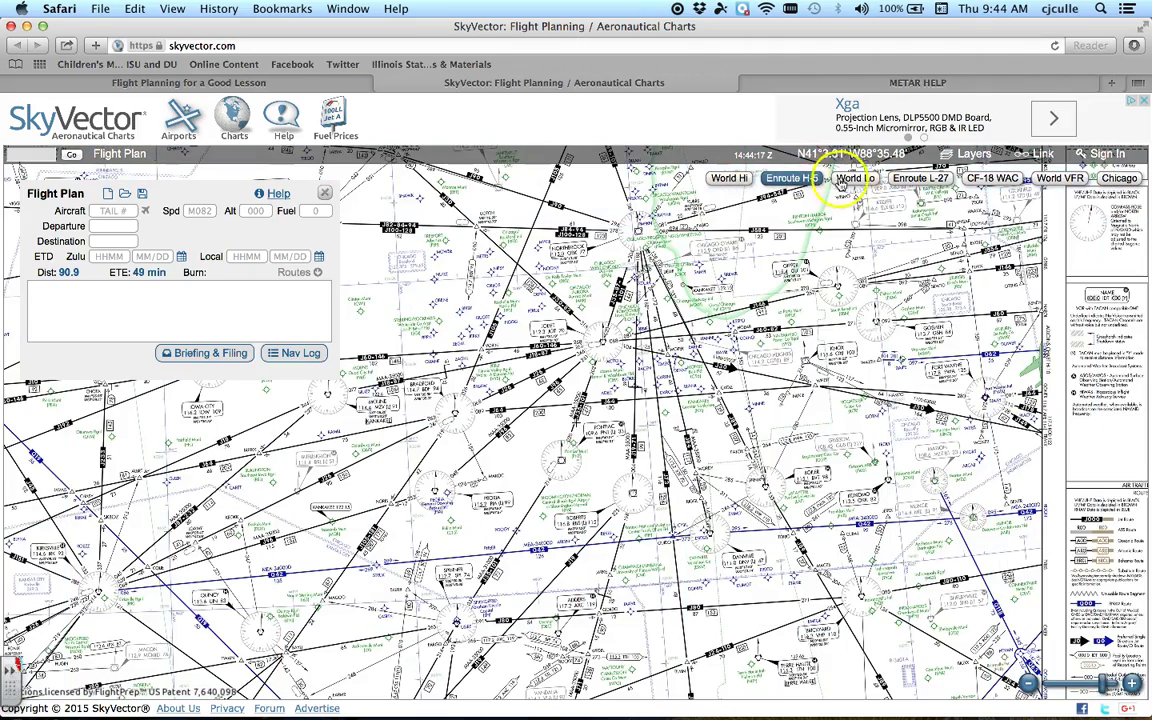
left_click(848, 178)
left_click(906, 179)
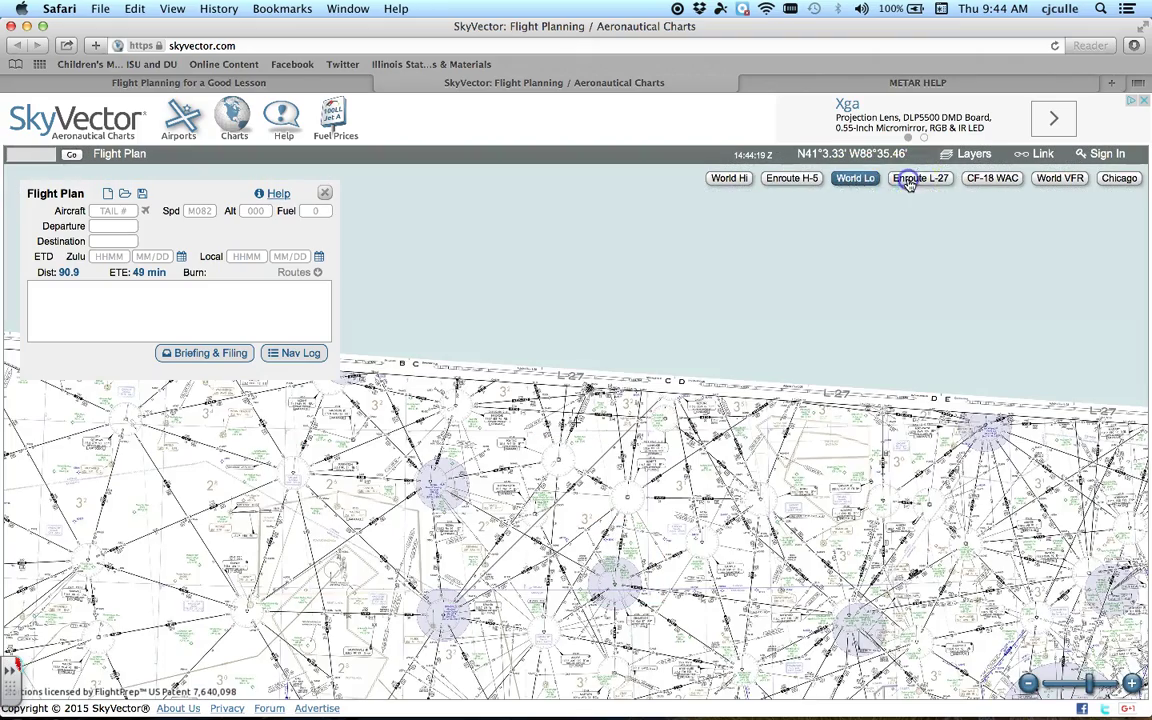
left_click_drag(720, 457, 648, 329)
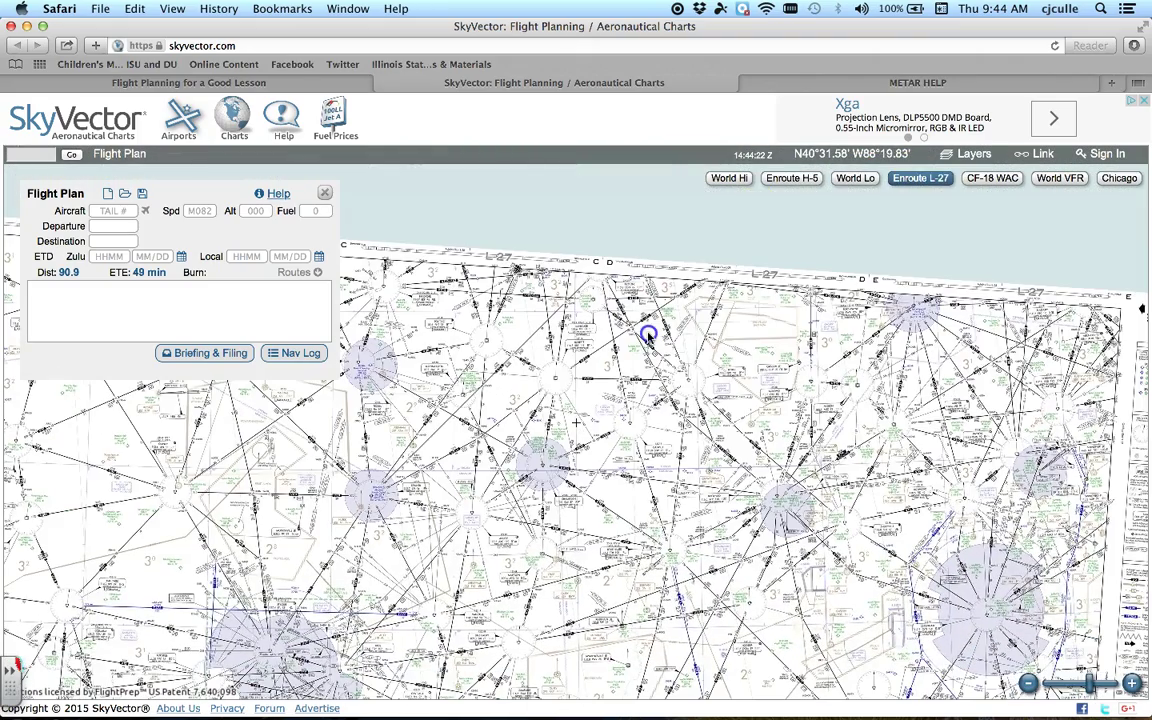
left_click(1054, 180)
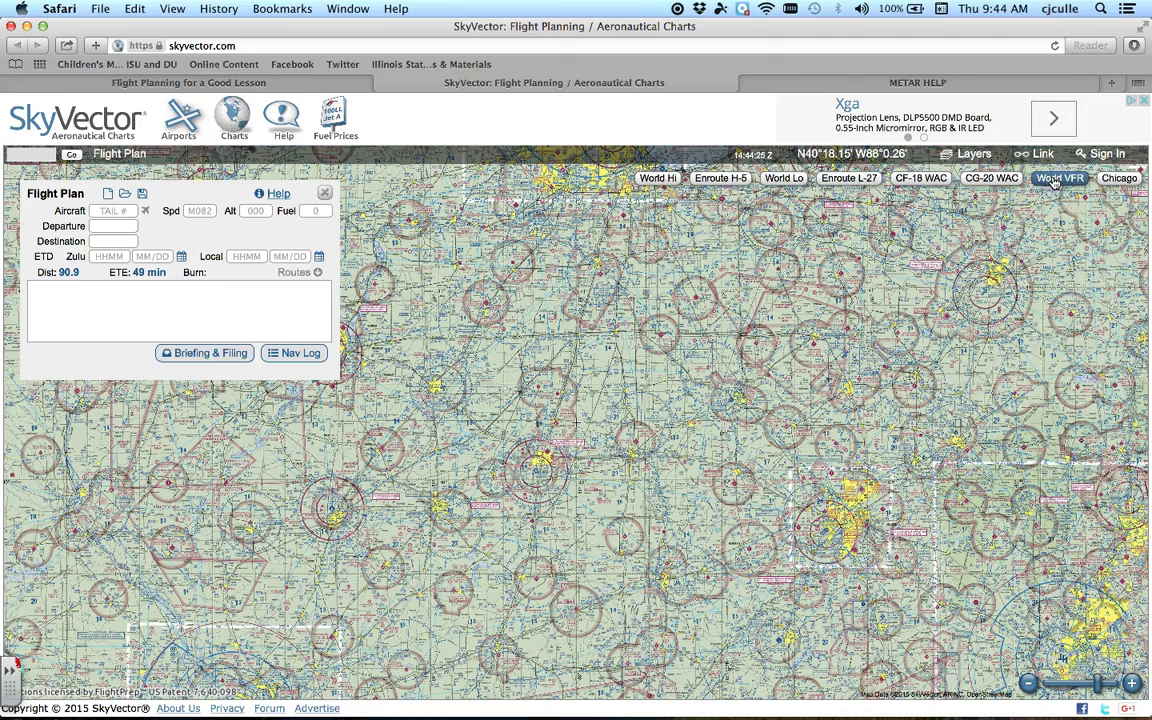
Explore the Chicago sectional north to Green Bay and the MOA legend, then back to Chicago
left_click(1119, 178)
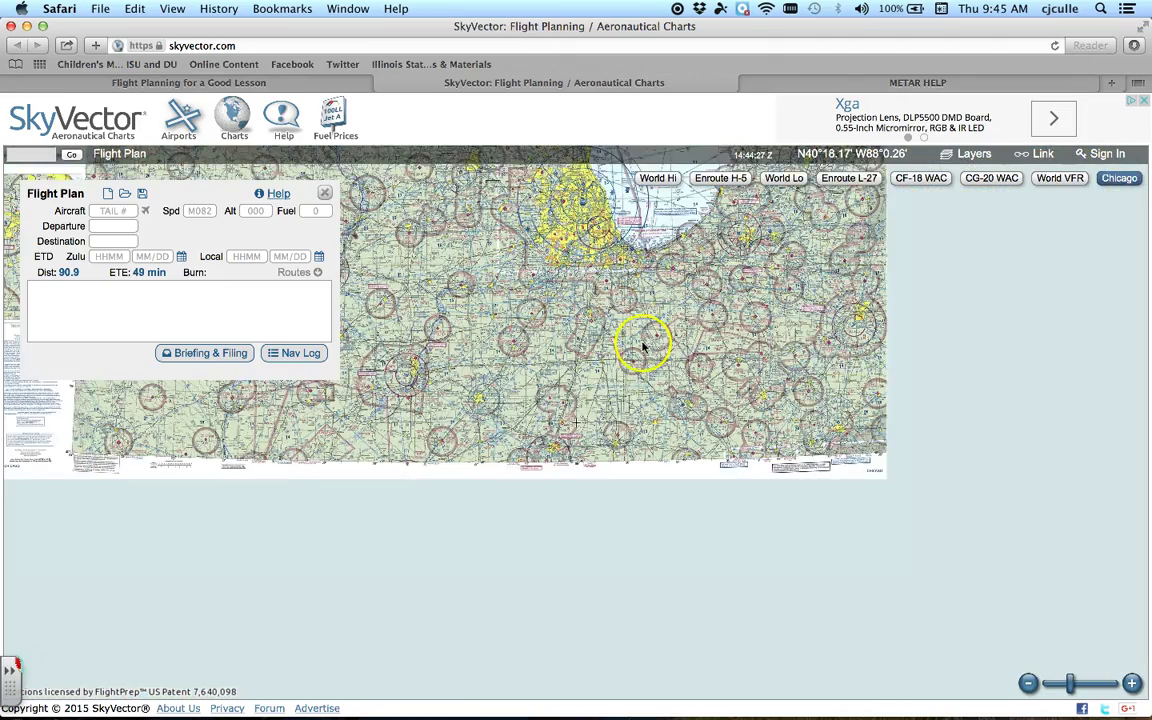
left_click_drag(643, 345, 707, 506)
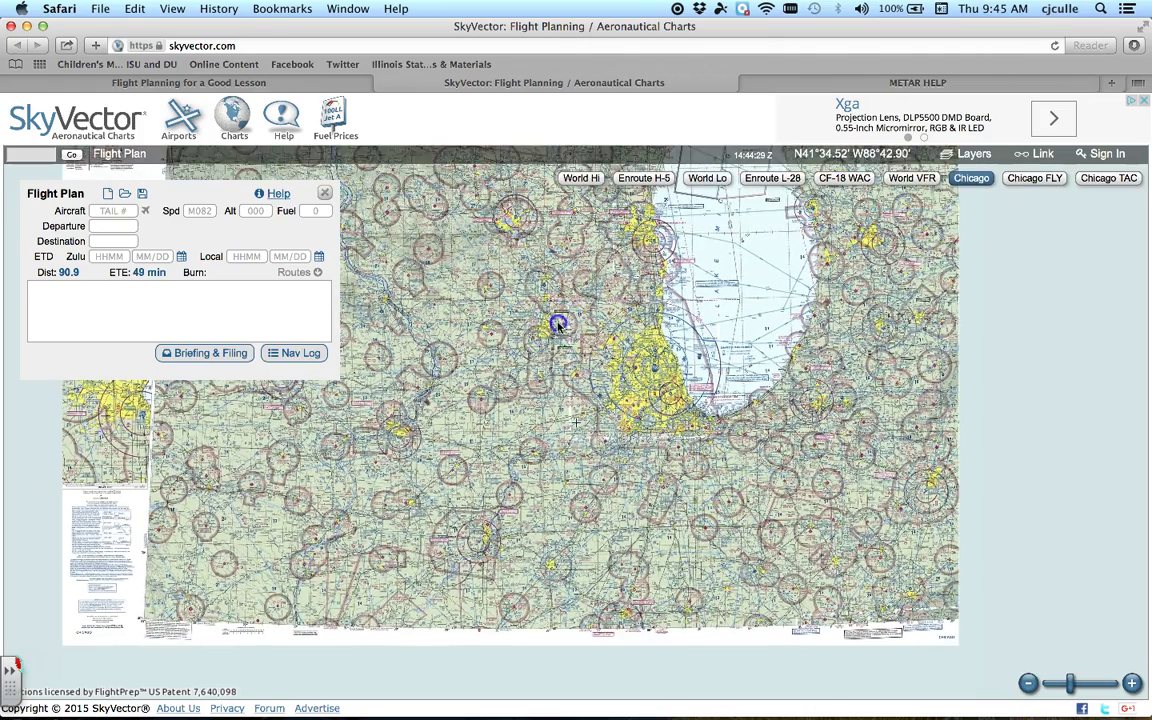
left_click_drag(559, 323, 617, 476)
left_click_drag(630, 380, 795, 450)
left_click_drag(592, 347, 635, 352)
left_click_drag(638, 304, 450, 278)
double_click(676, 270)
left_click_drag(760, 230, 510, 270)
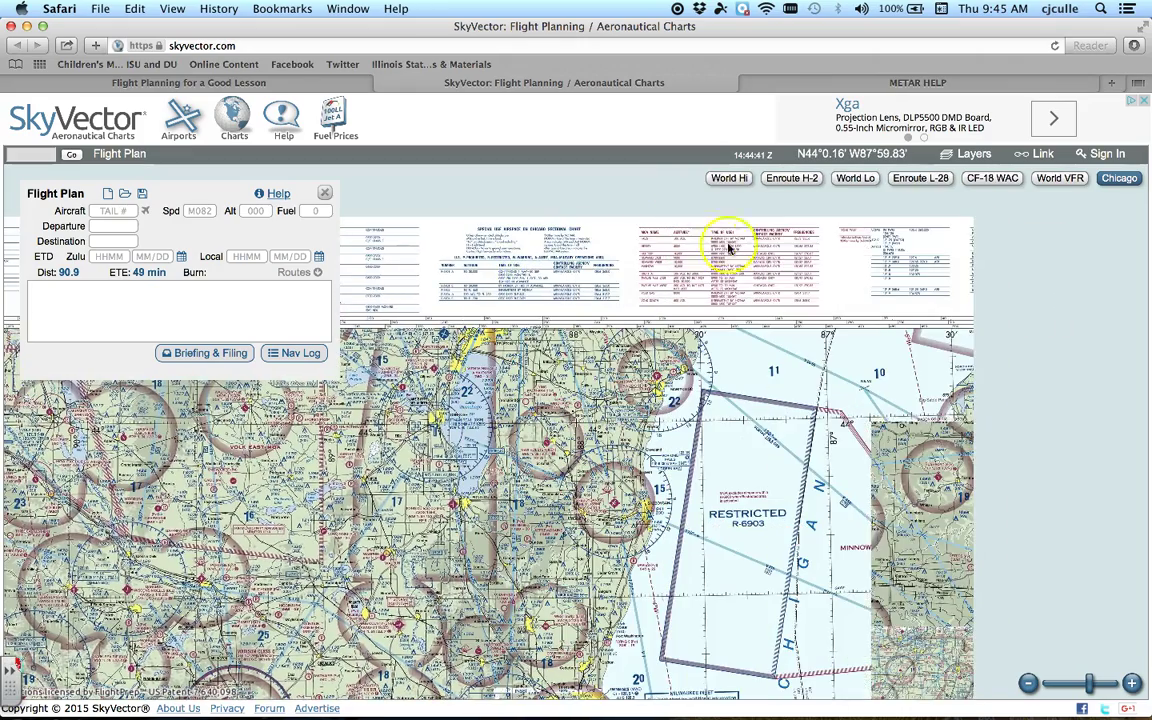
double_click(648, 241)
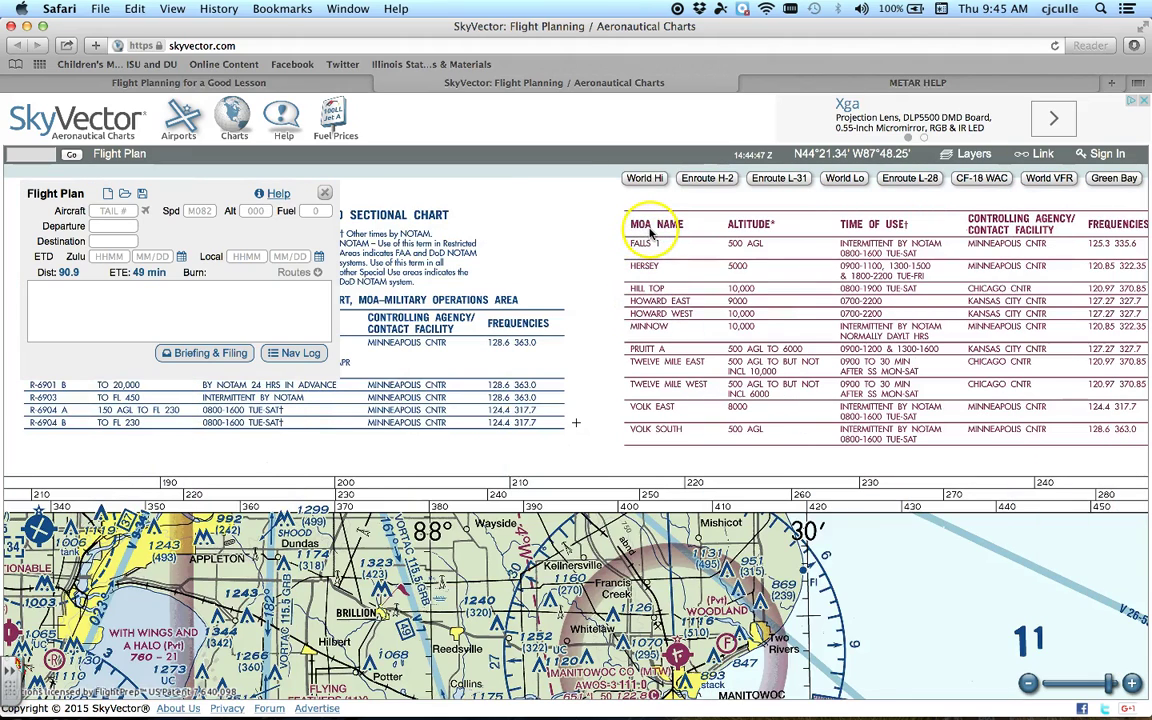
scroll(590, 365, "down", 3)
left_click_drag(597, 370, 515, 97)
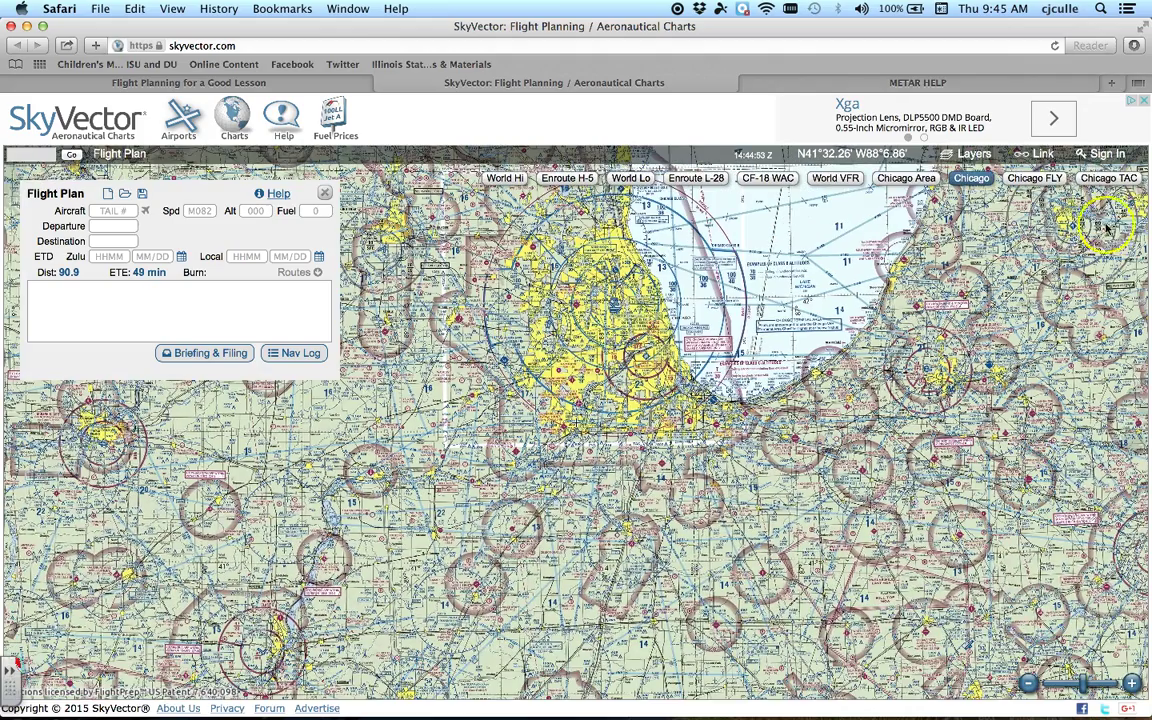
Switch to the World VFR chart and move the view south over central Illinois
left_click(838, 178)
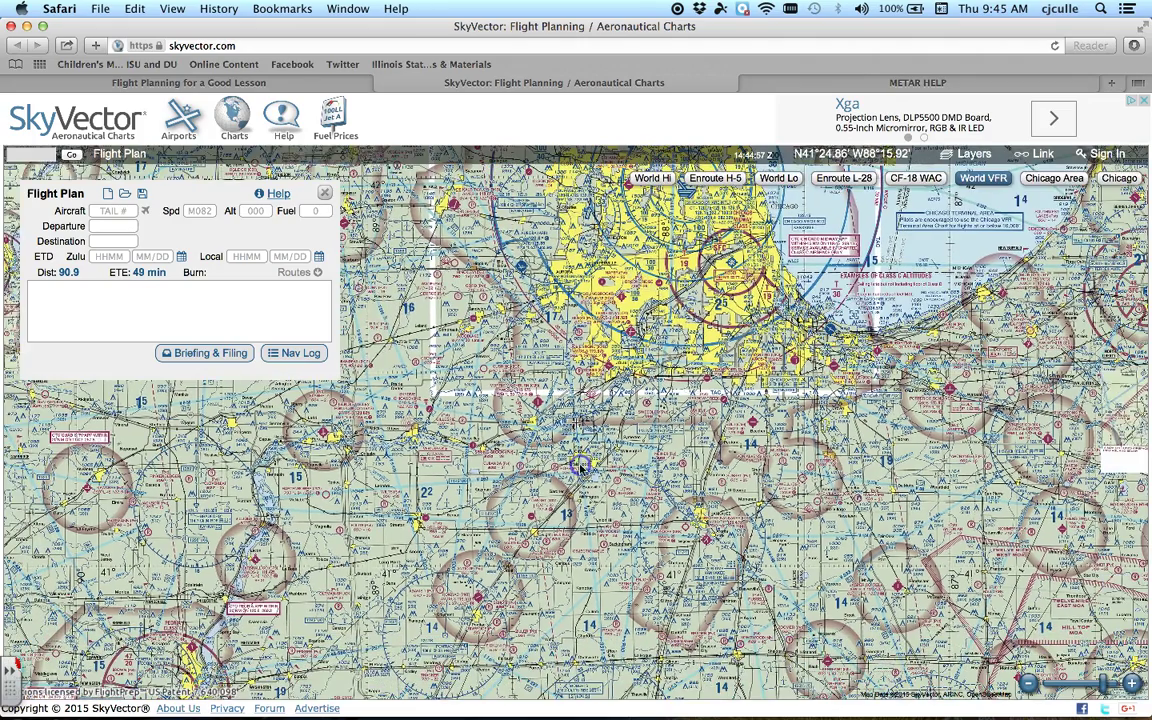
scroll(625, 393, "down", 1)
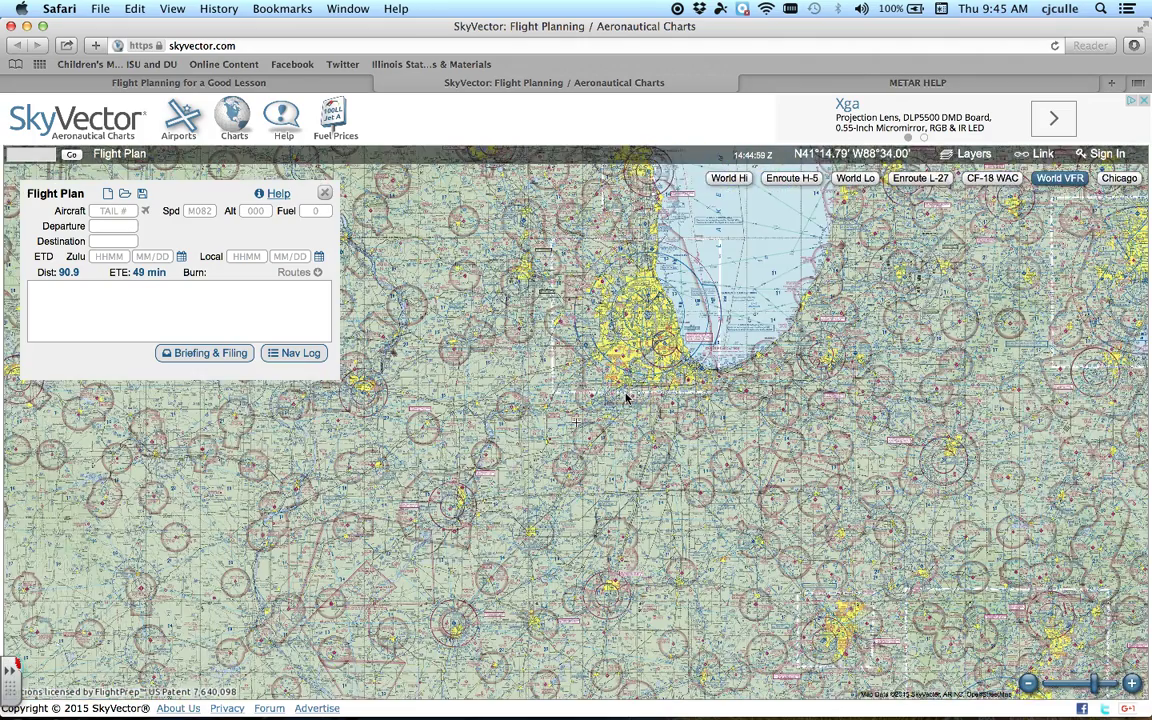
scroll(625, 397, "down", 1)
left_click_drag(525, 447, 607, 329)
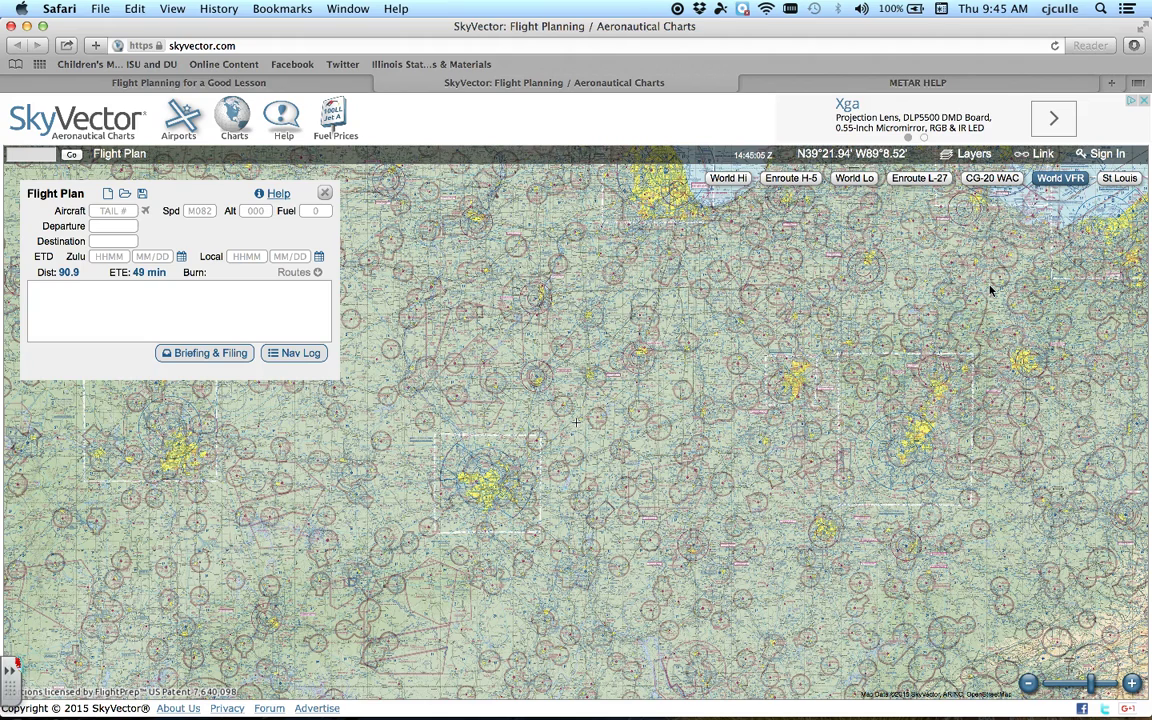
Turn on the Text Weather (METAR/TAF) layer and center the map on central Illinois
left_click(967, 153)
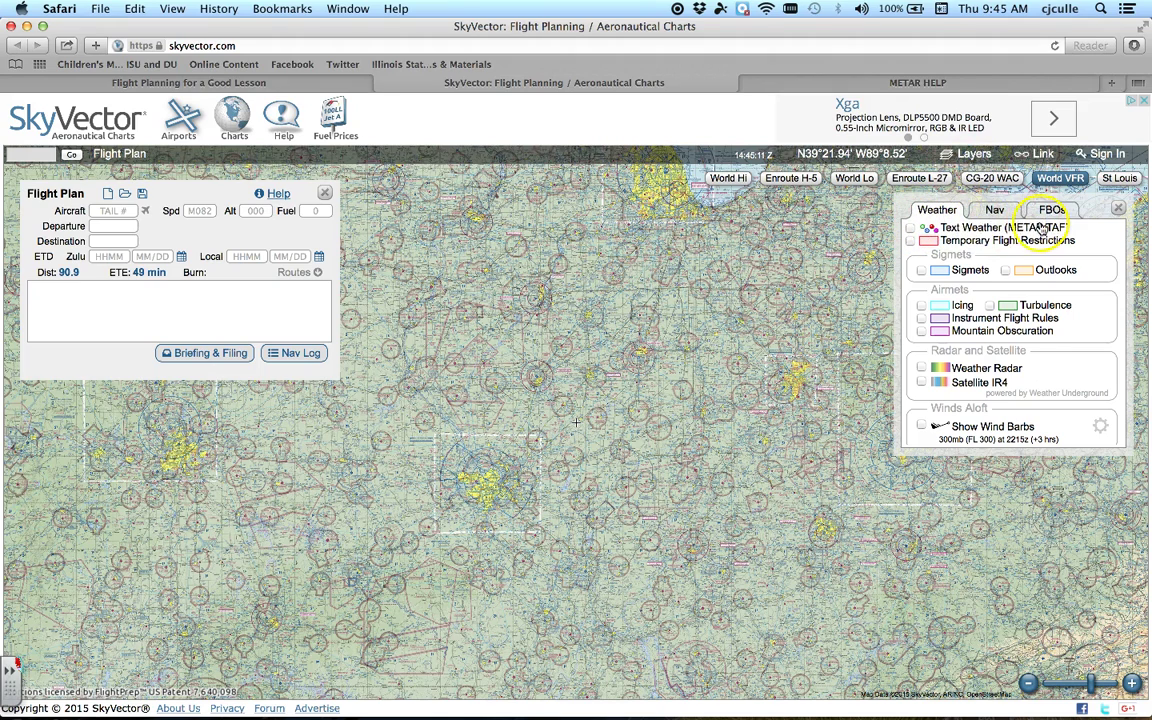
left_click(909, 229)
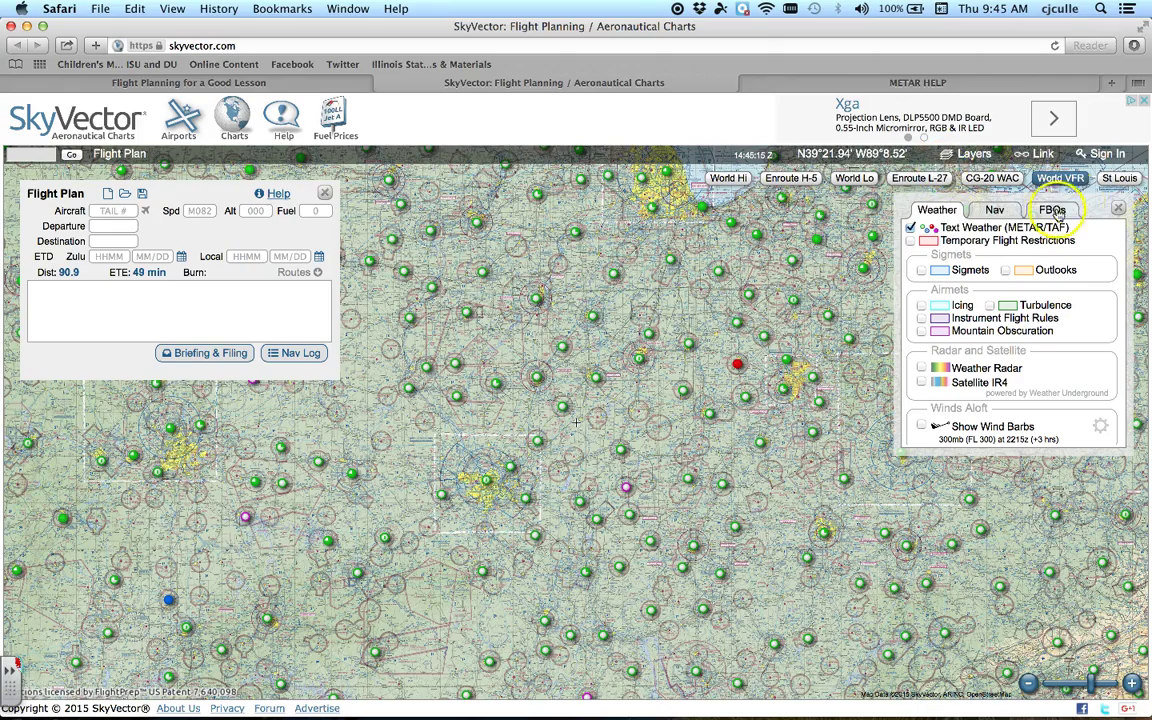
left_click(1118, 211)
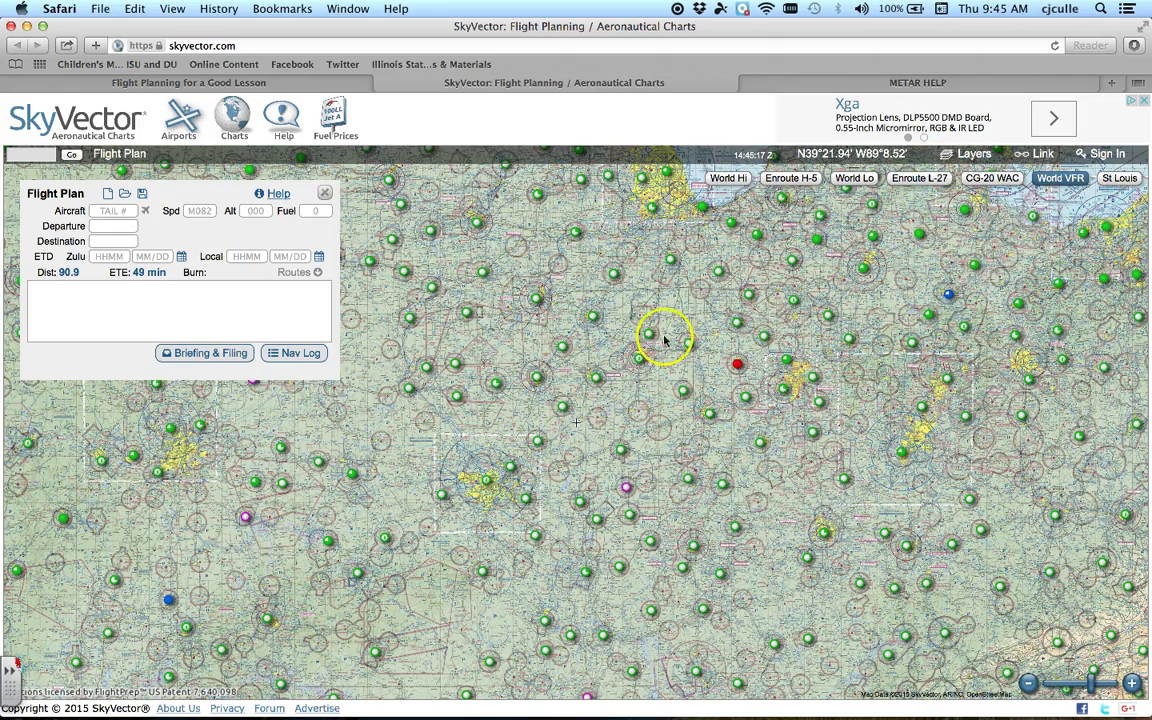
left_click_drag(668, 308, 658, 402)
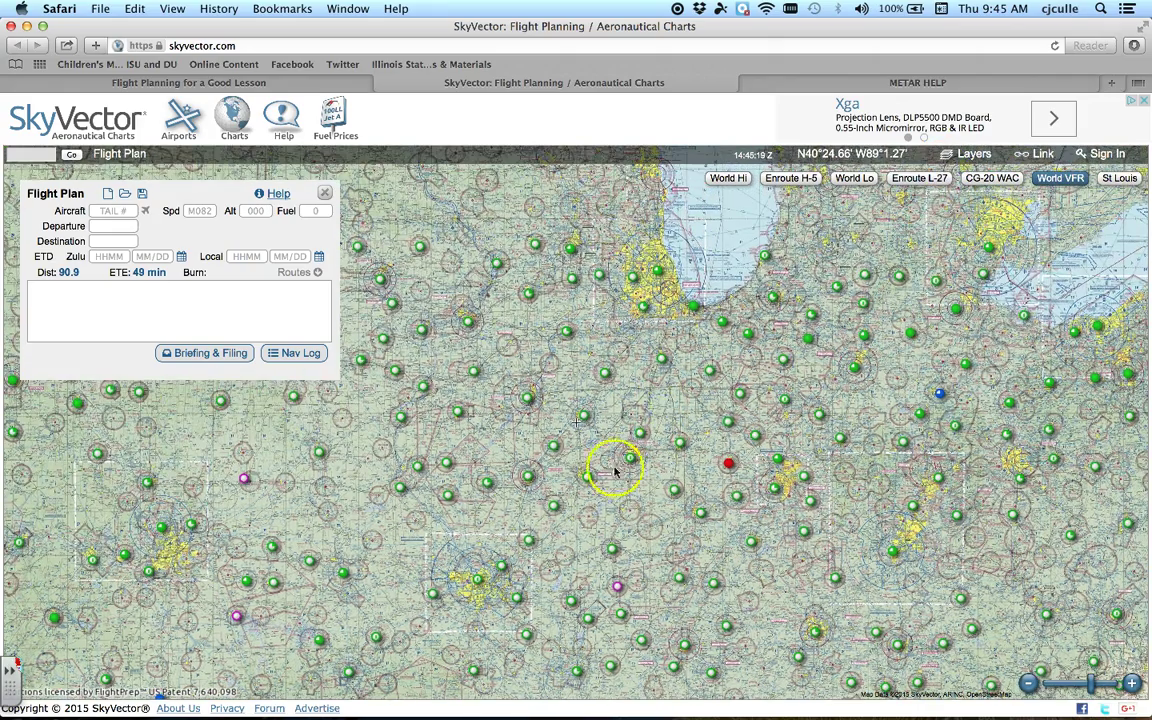
left_click_drag(594, 450, 568, 334)
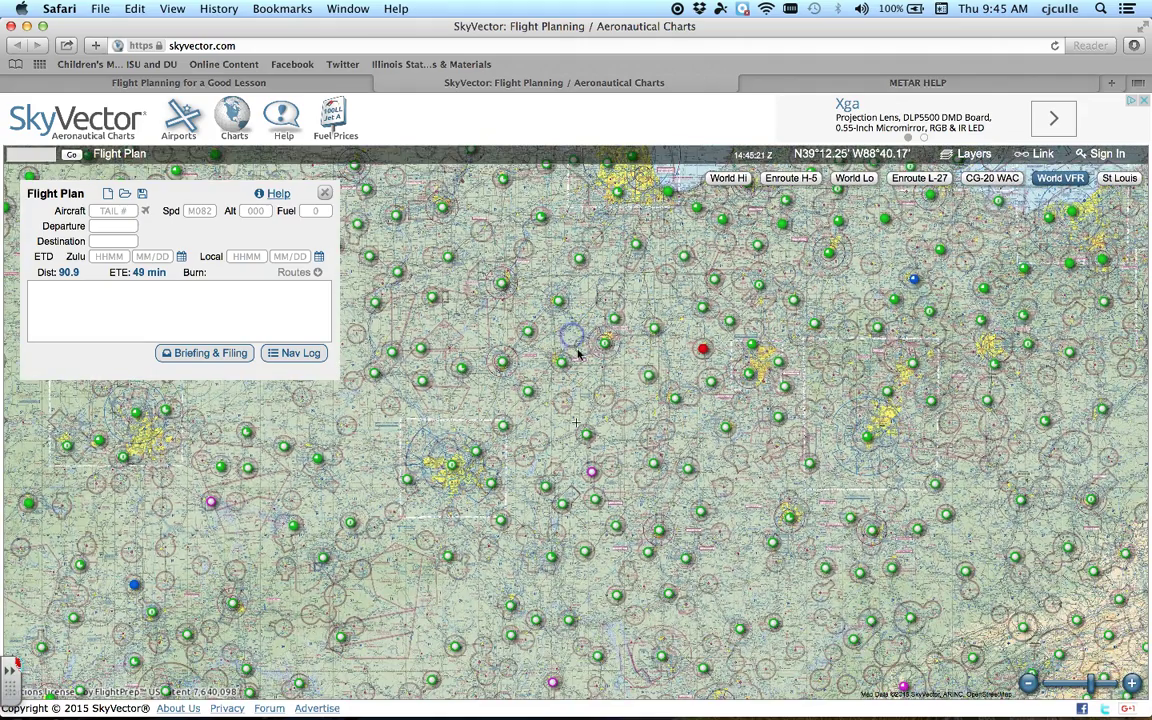
Read the METARs for Springfield KSPI, Lincoln KAAA and Bloomington KBMI
mouse_move(703, 352)
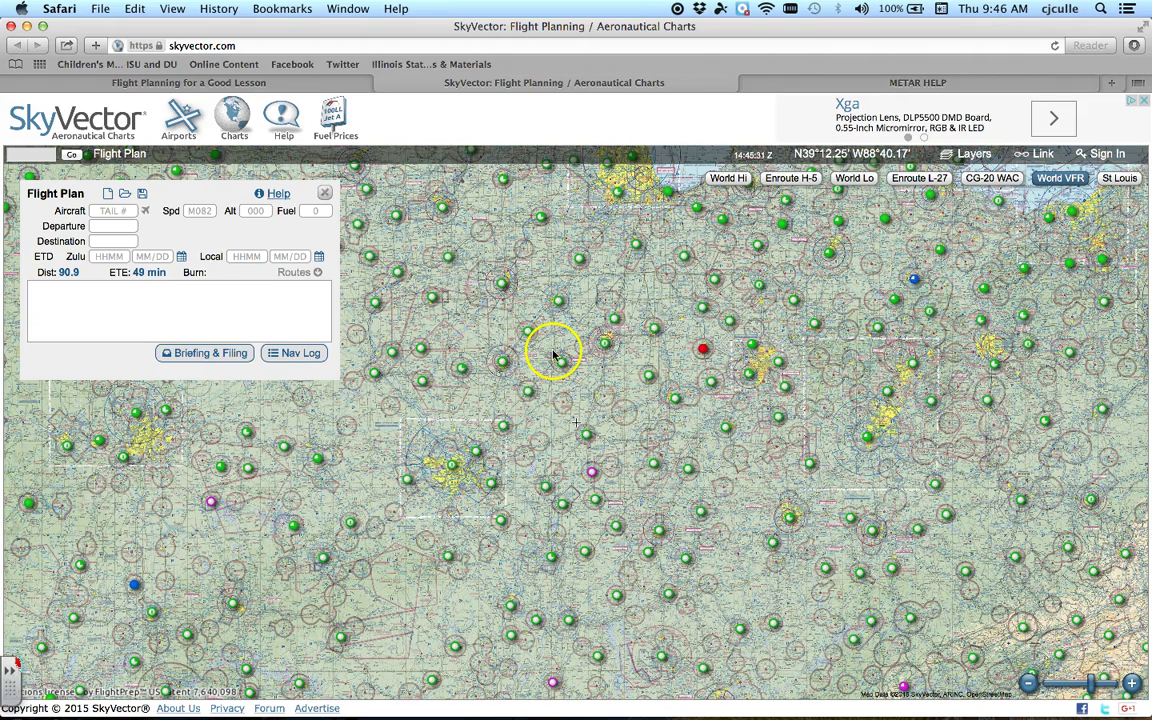
mouse_move(505, 365)
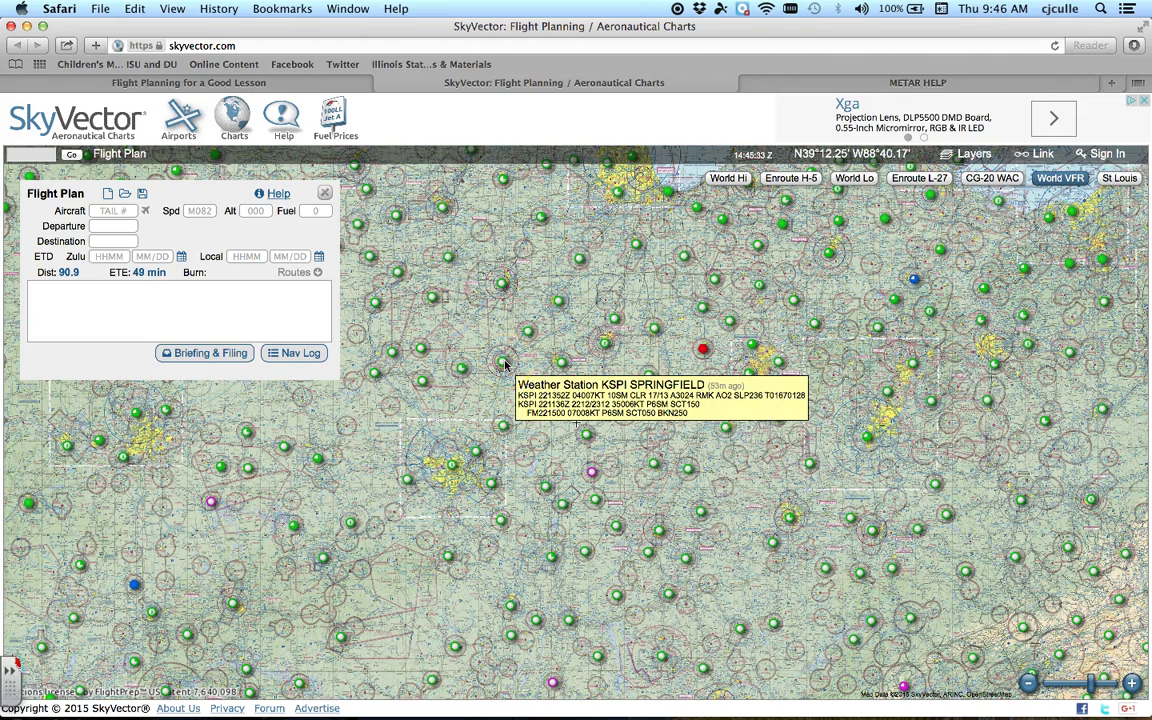
left_click_drag(505, 365, 489, 473)
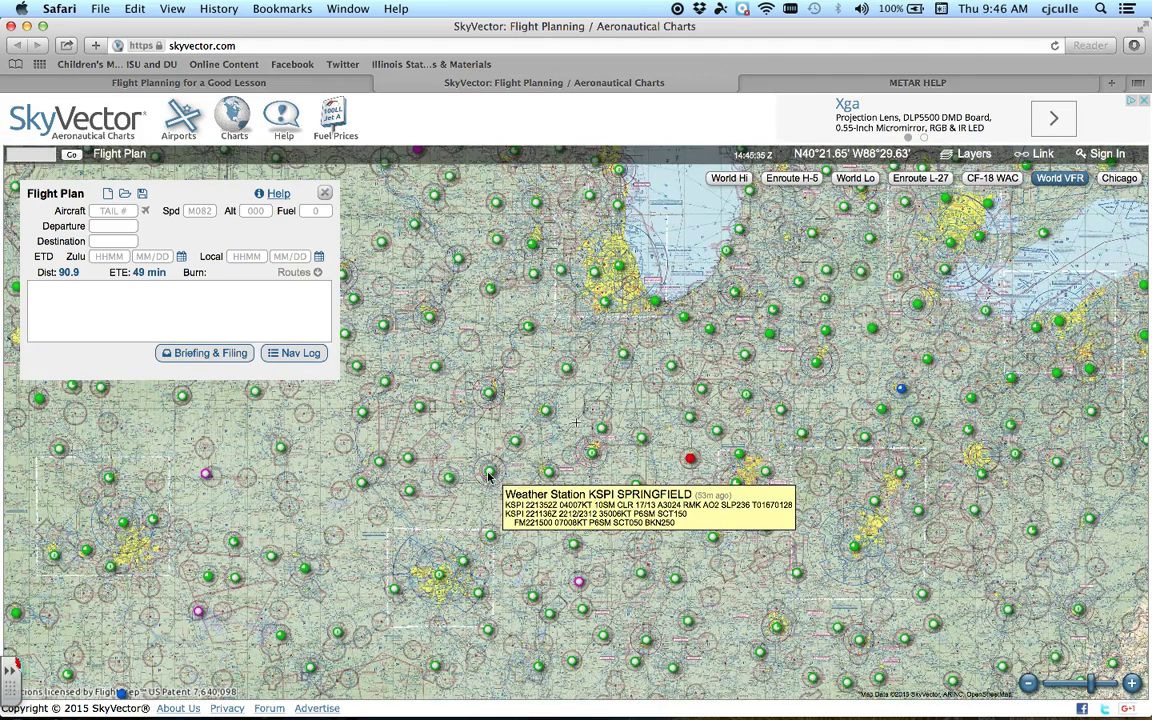
left_click(516, 443)
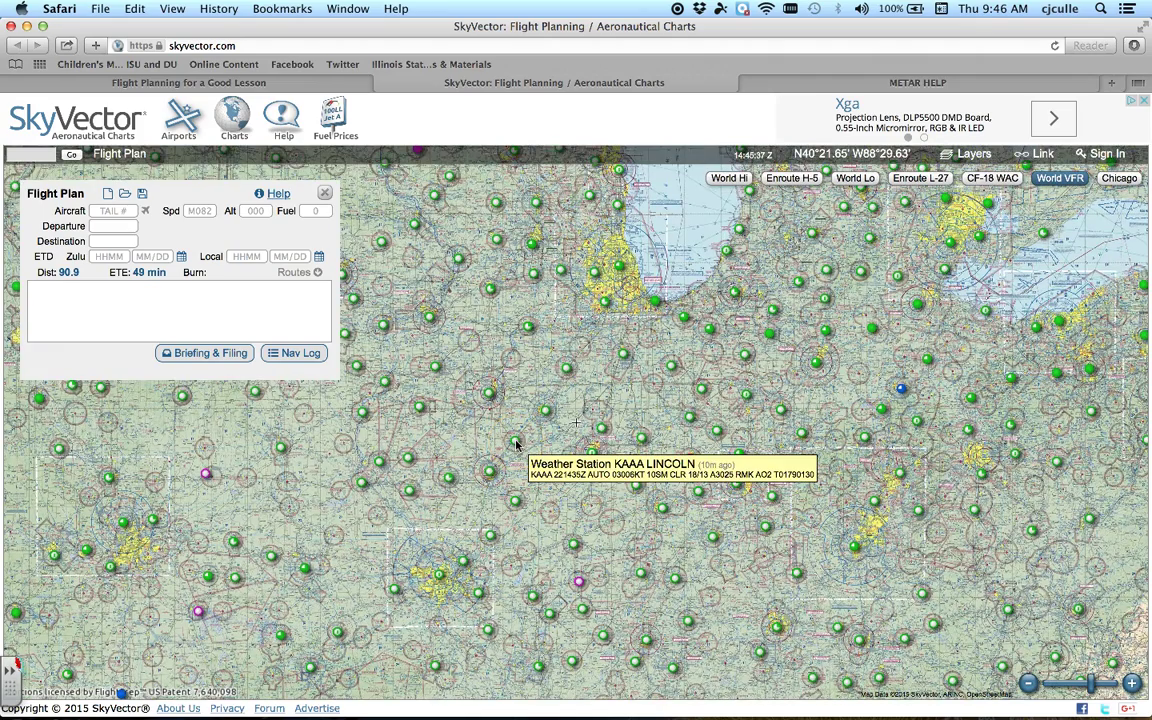
left_click(543, 413)
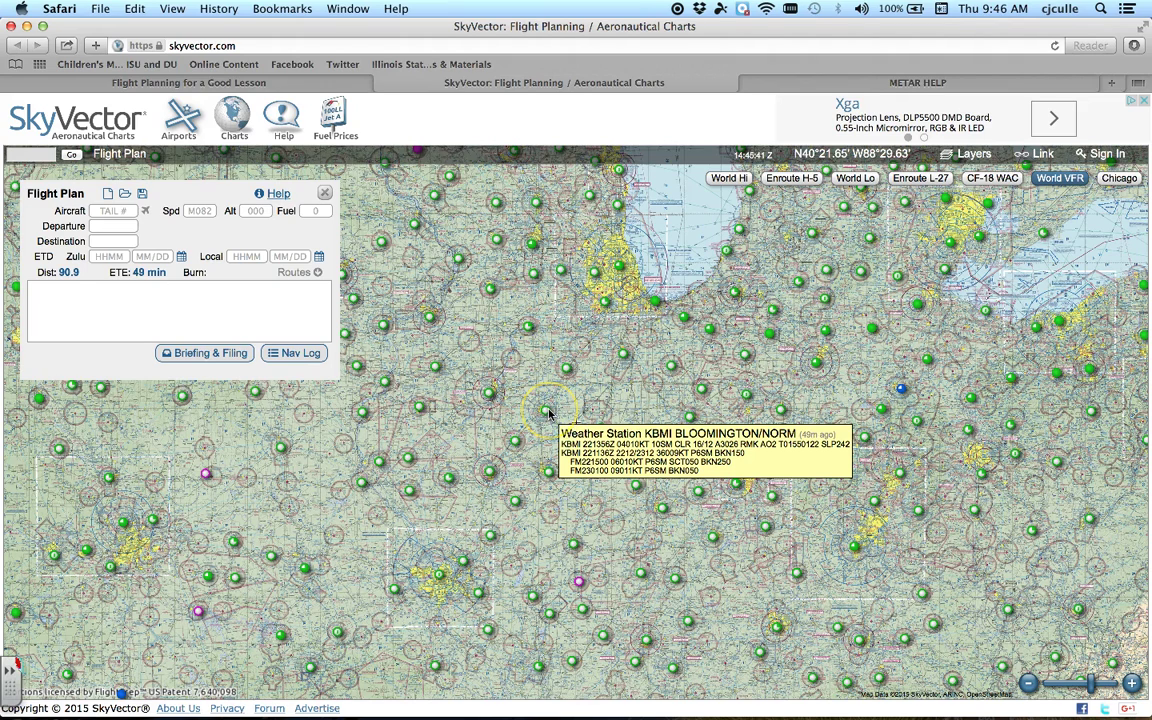
left_click(150, 241)
left_click(126, 225)
Plan a flight from KBMI to KDPA Dupage, drawing the 022° 91 nm course line
left_click(131, 226)
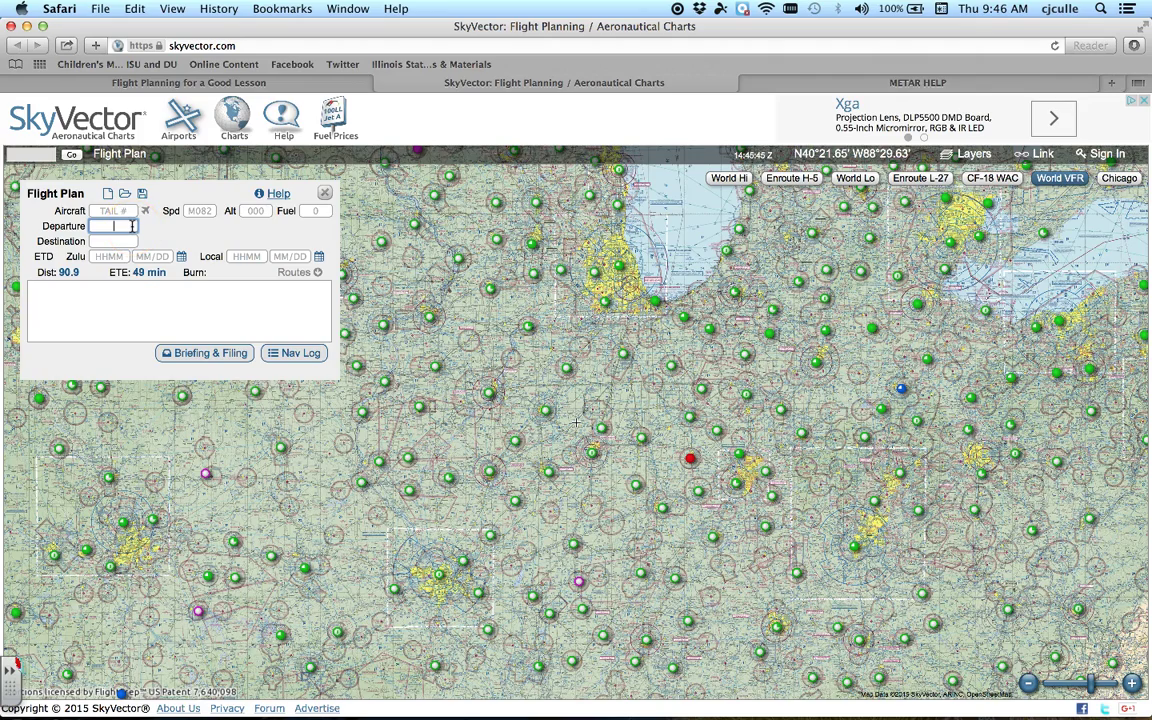
key("Tab")
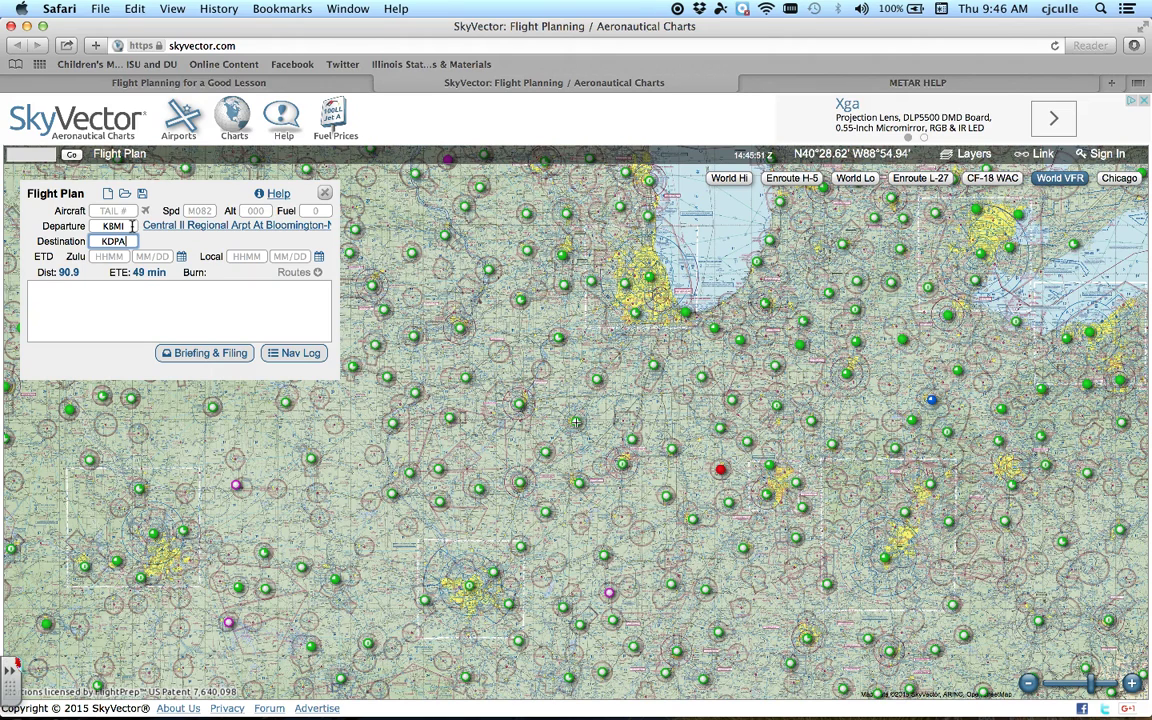
left_click(172, 307)
left_click_drag(571, 458, 524, 514)
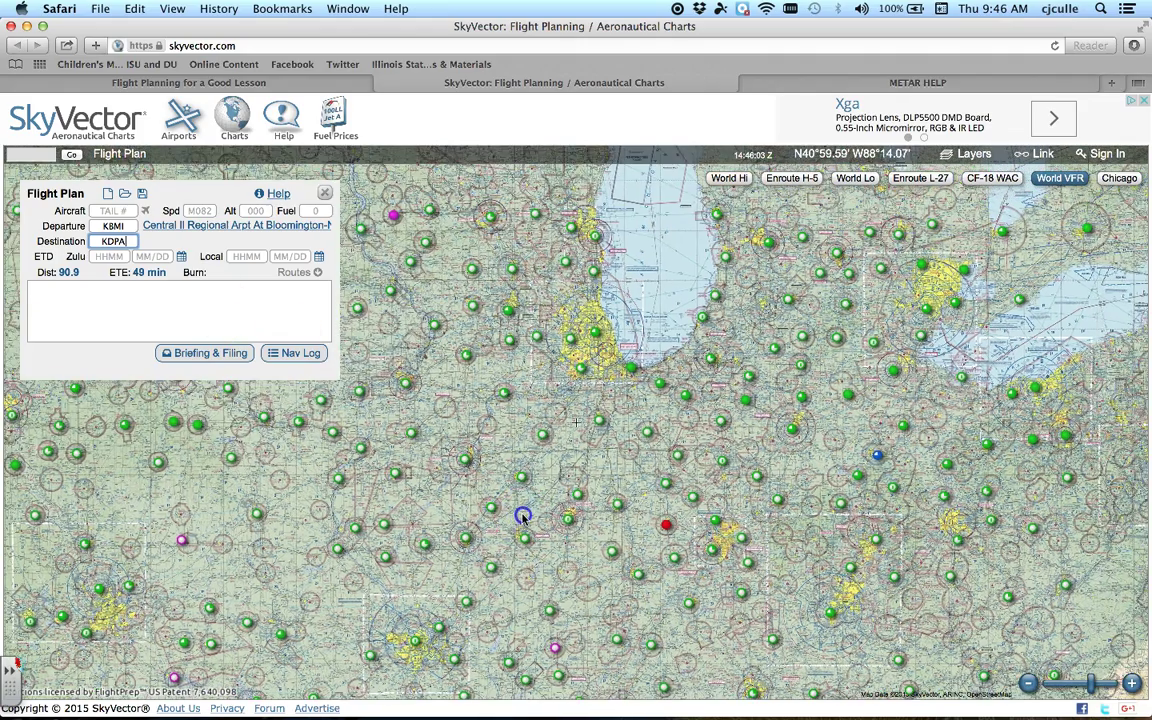
left_click(130, 226)
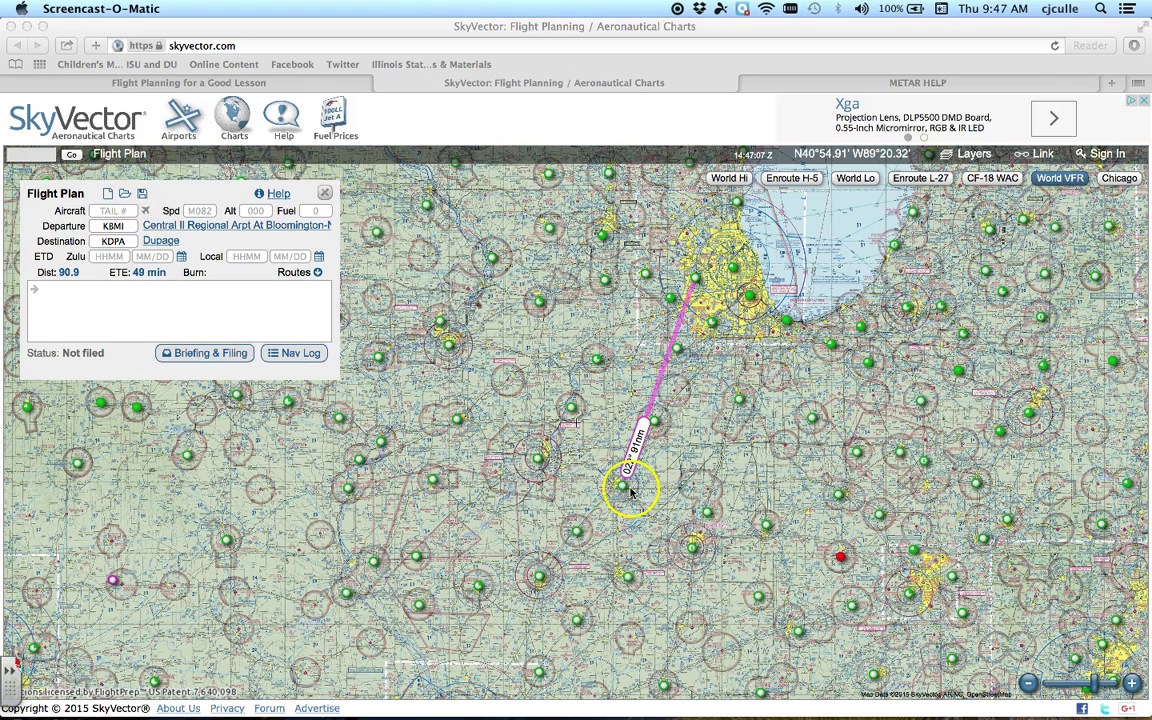
Check the Champaign area, then open KBMI location details showing Bloomington VOR 108.20 BMI
left_click(692, 548)
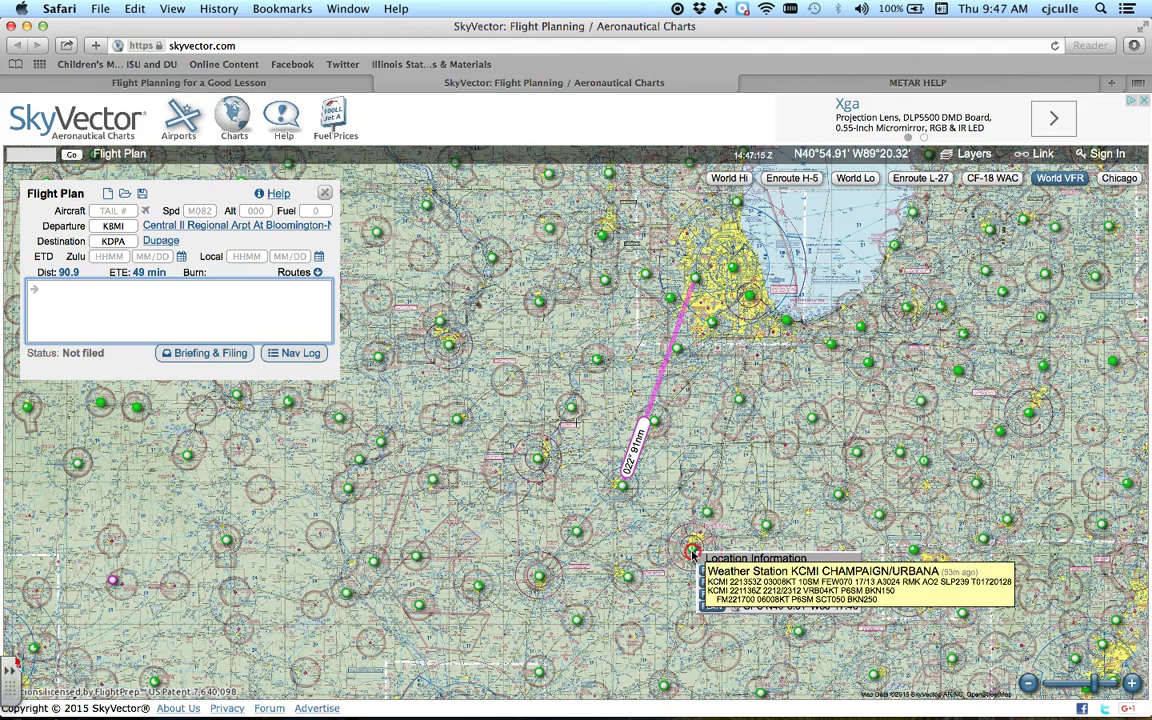
left_click(692, 550)
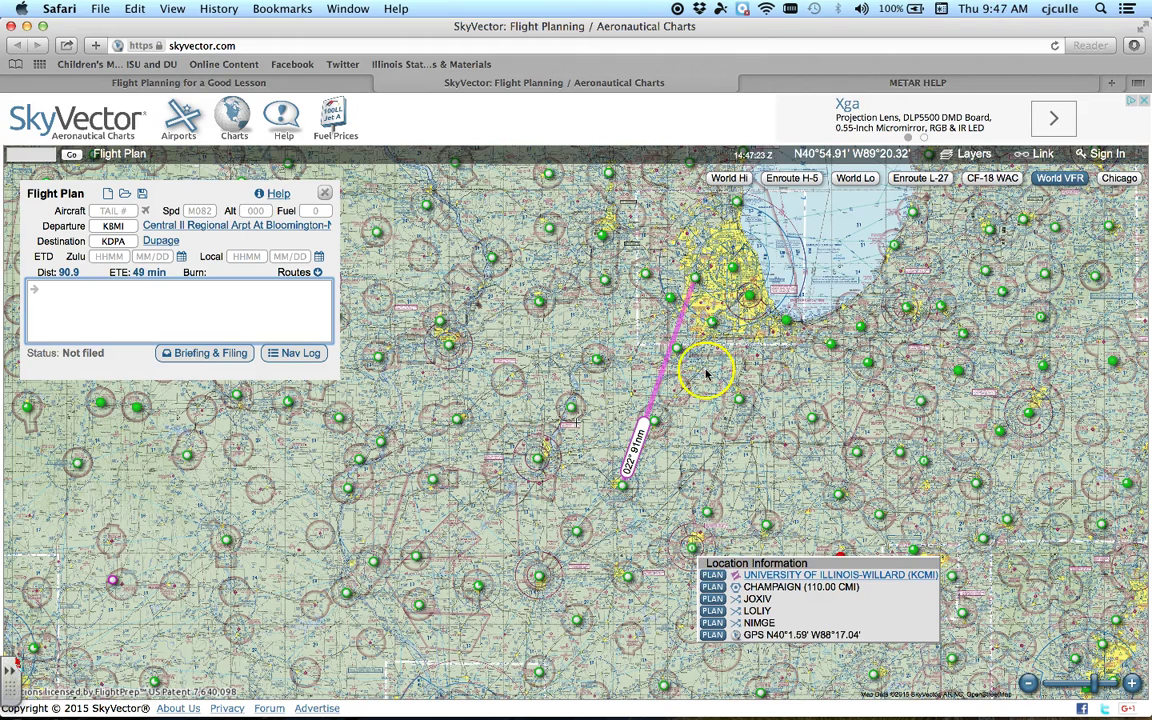
mouse_move(622, 487)
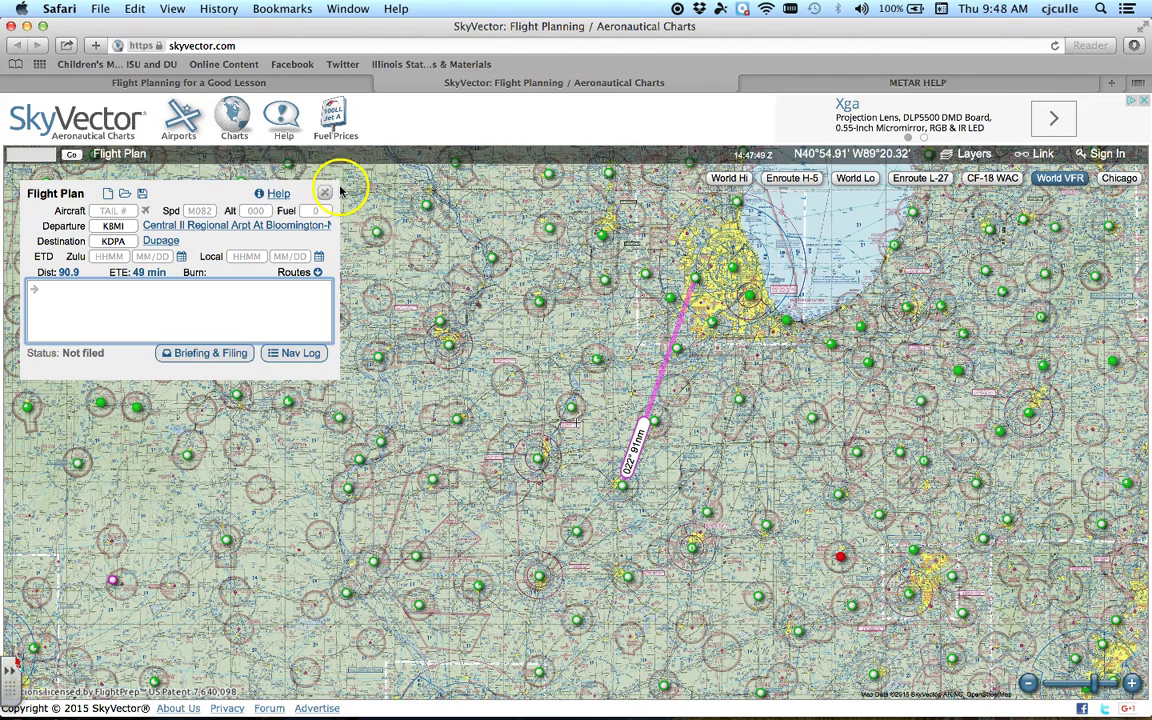
left_click(622, 487)
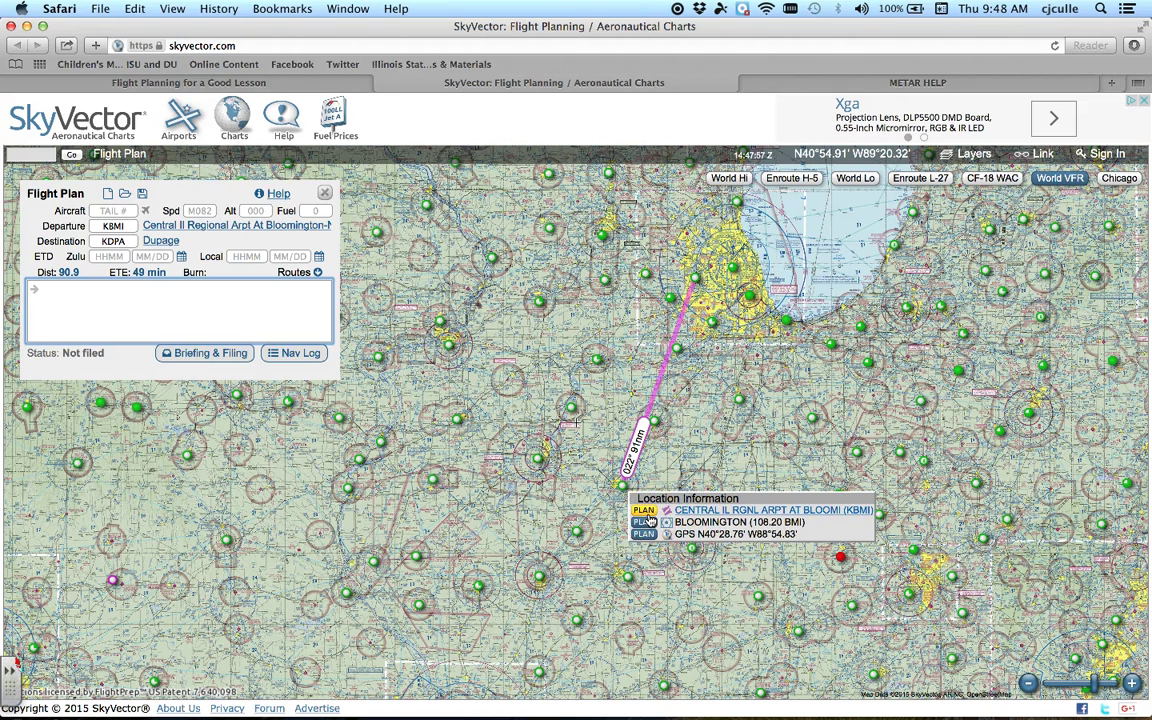
Load SkyVector's KBMI Central Il Regional airport page and review its 871-foot elevation and operations data
left_click(717, 512)
scroll(729, 514, "down", 15)
scroll(729, 514, "up", 15)
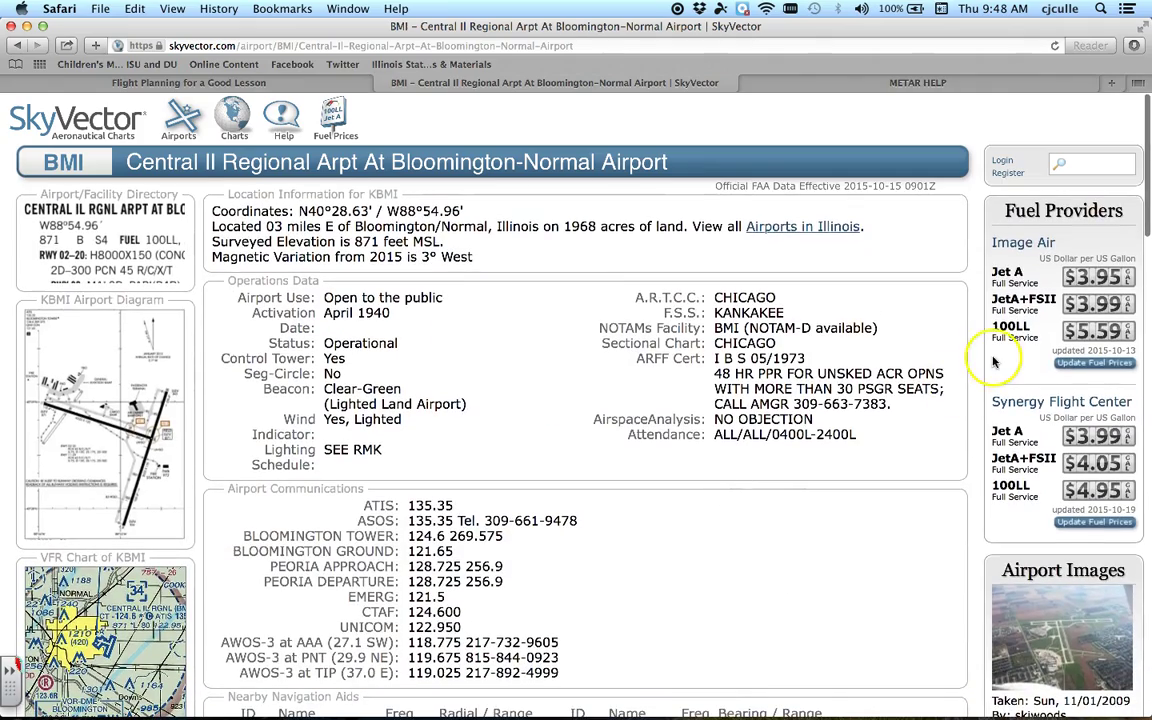
left_click(527, 410)
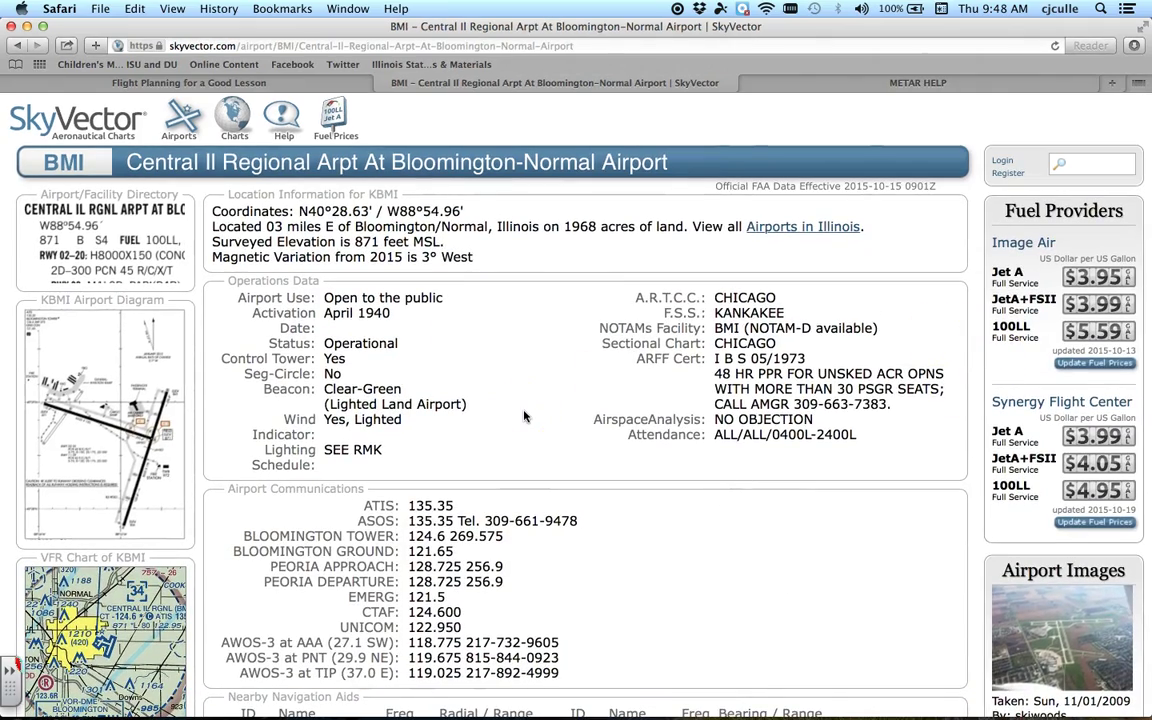
left_click(990, 340)
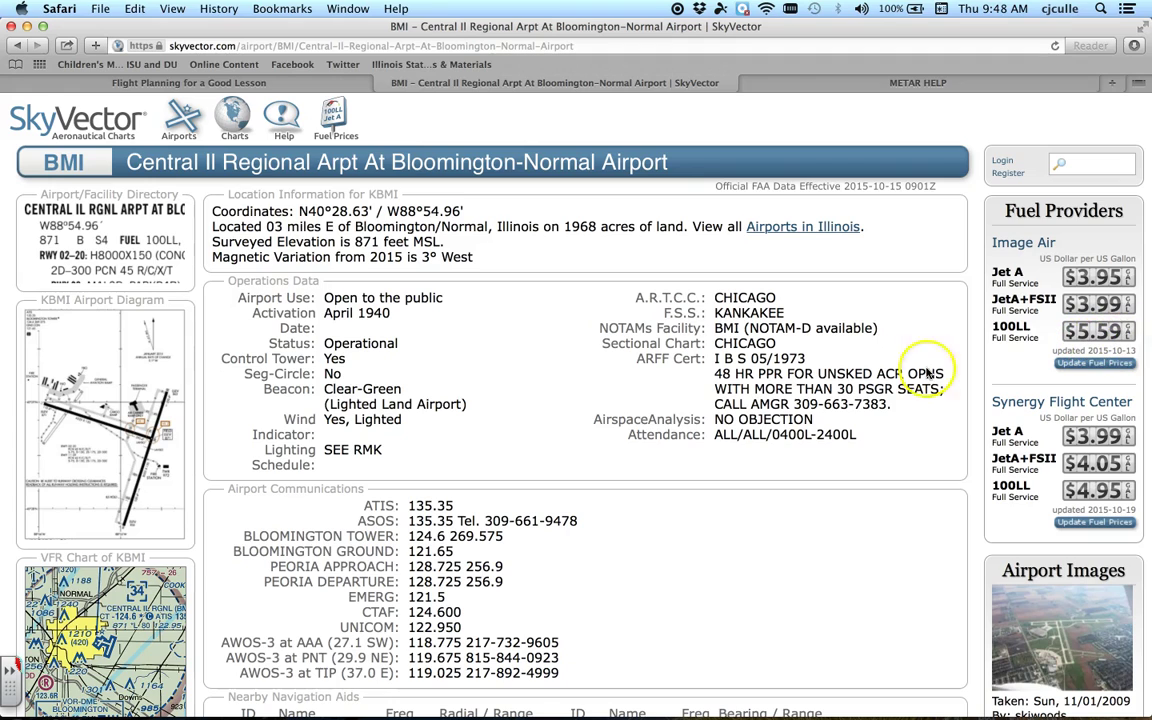
View the KBMI diagram PDF down to runways 11-29, 02-20 and field elevation 871
left_click(112, 348)
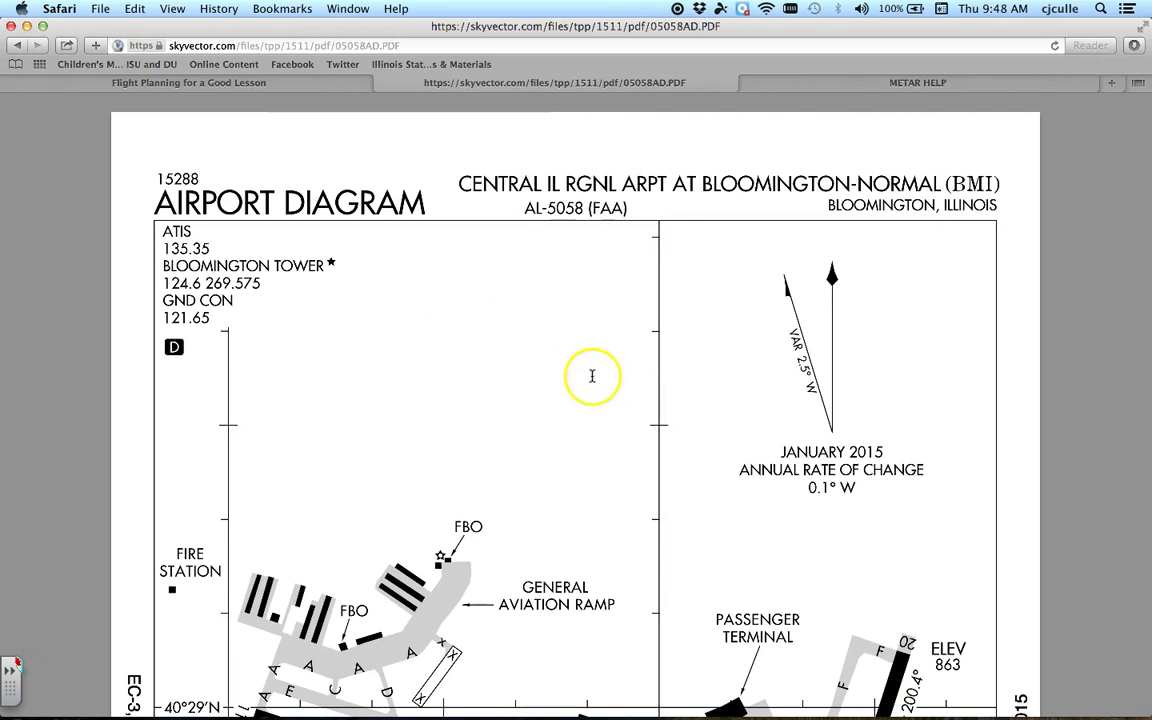
scroll(589, 380, "down", 6)
scroll(592, 376, "down", 10)
scroll(592, 376, "up", 8)
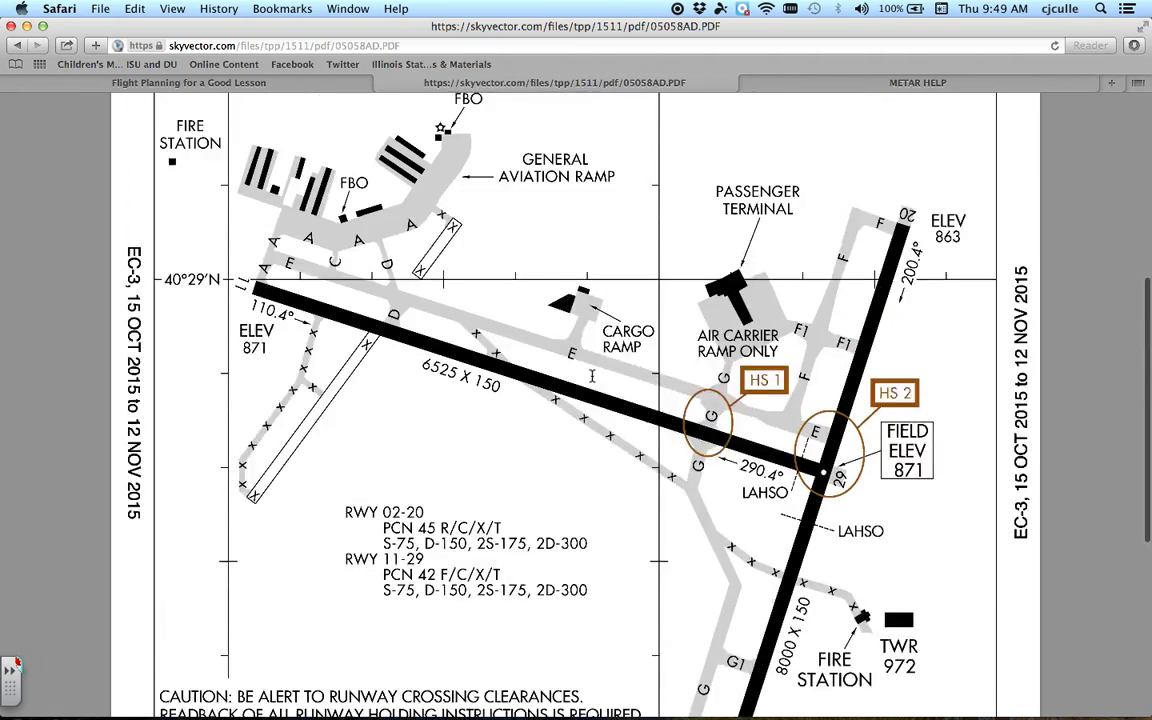
scroll(592, 376, "down", 3)
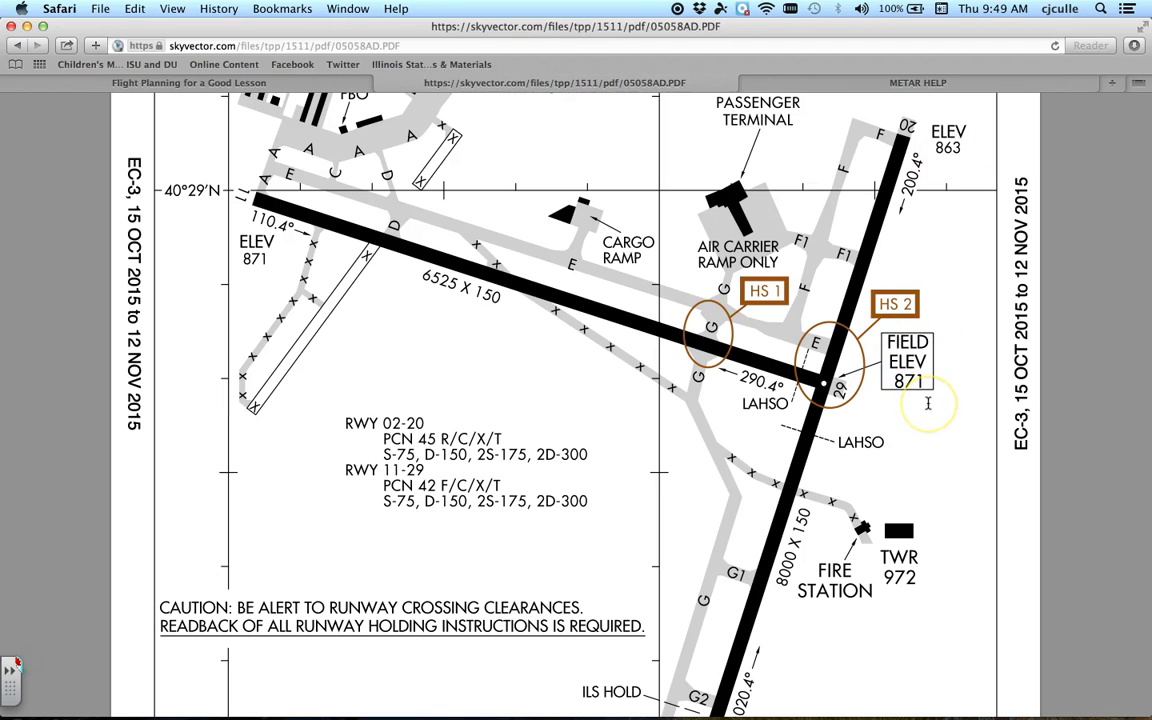
In Word, add a KBMI heading on a new line below the KBMI→KDPA route
key("ctrl+Up")
left_click(537, 338)
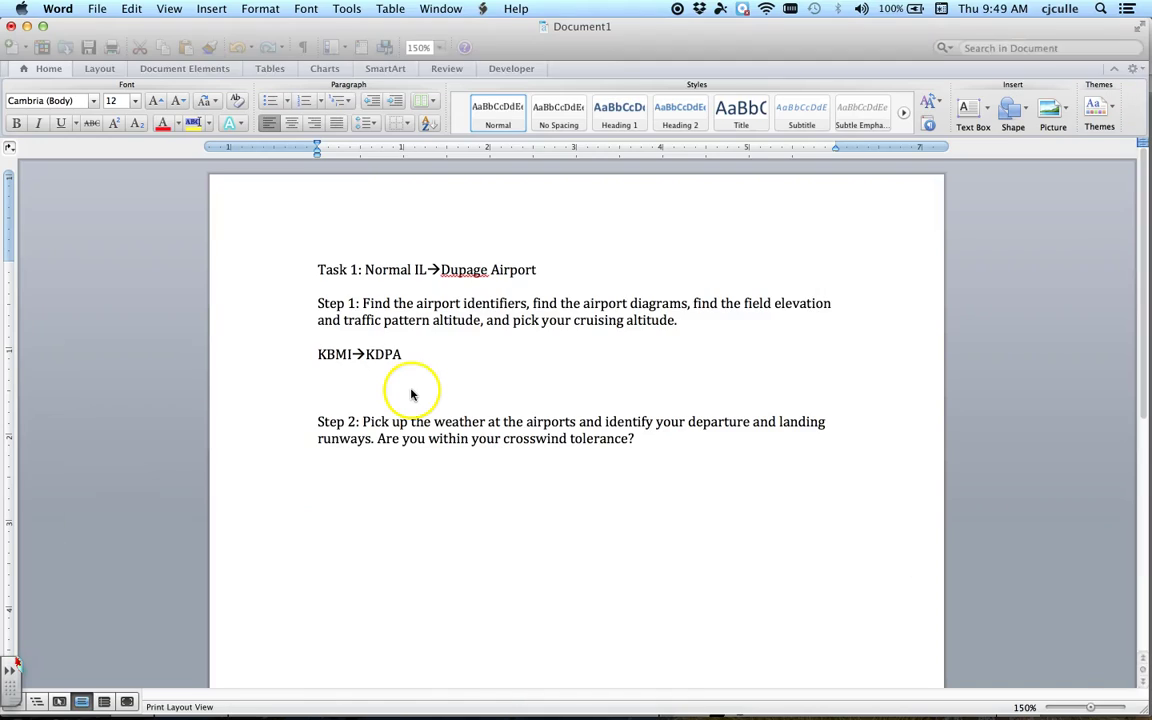
left_click(355, 388)
key("Return")
type("KBMI")
key("Return")
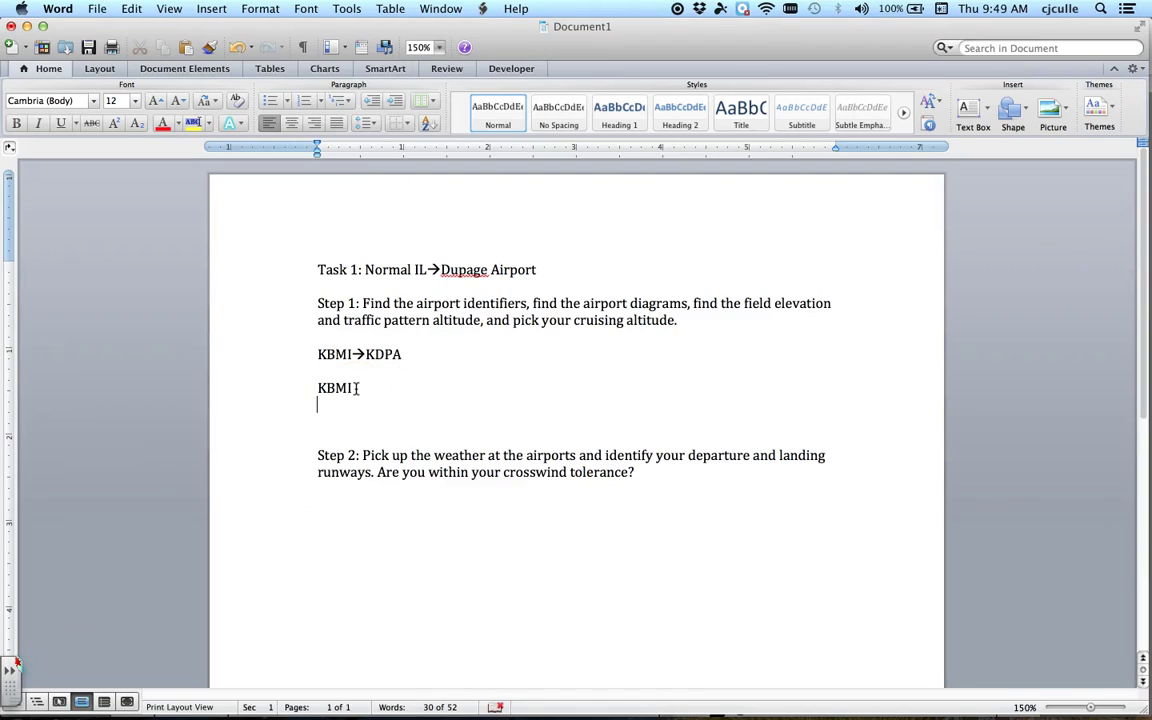
Add KBMI Field Elevation and TPA 1671 feet lines, then start a KDPA heading
type("Field Elevation: 871 feet")
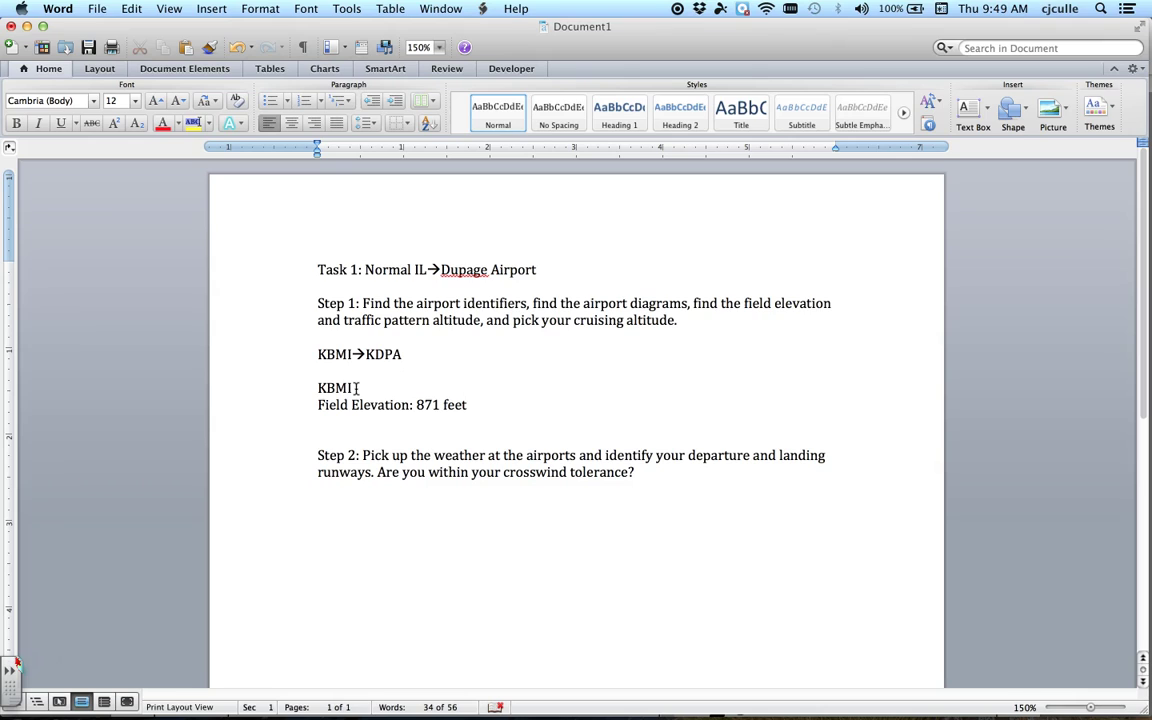
key("Return")
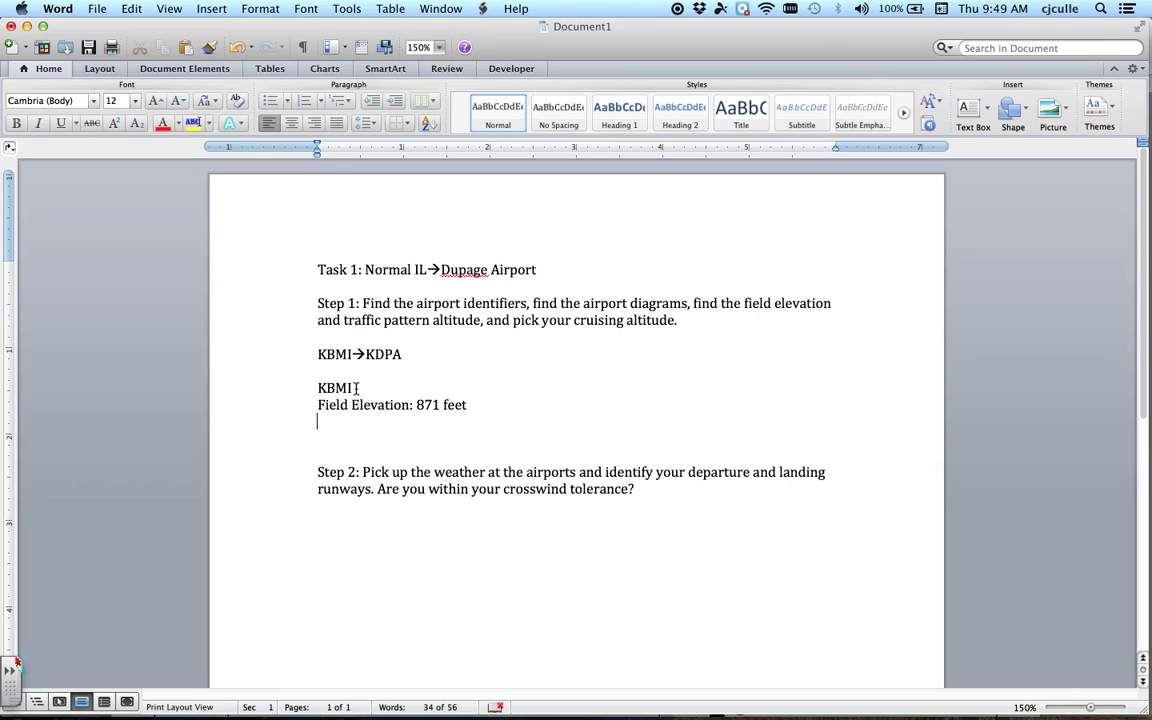
type("TPA")
type("1671 fee")
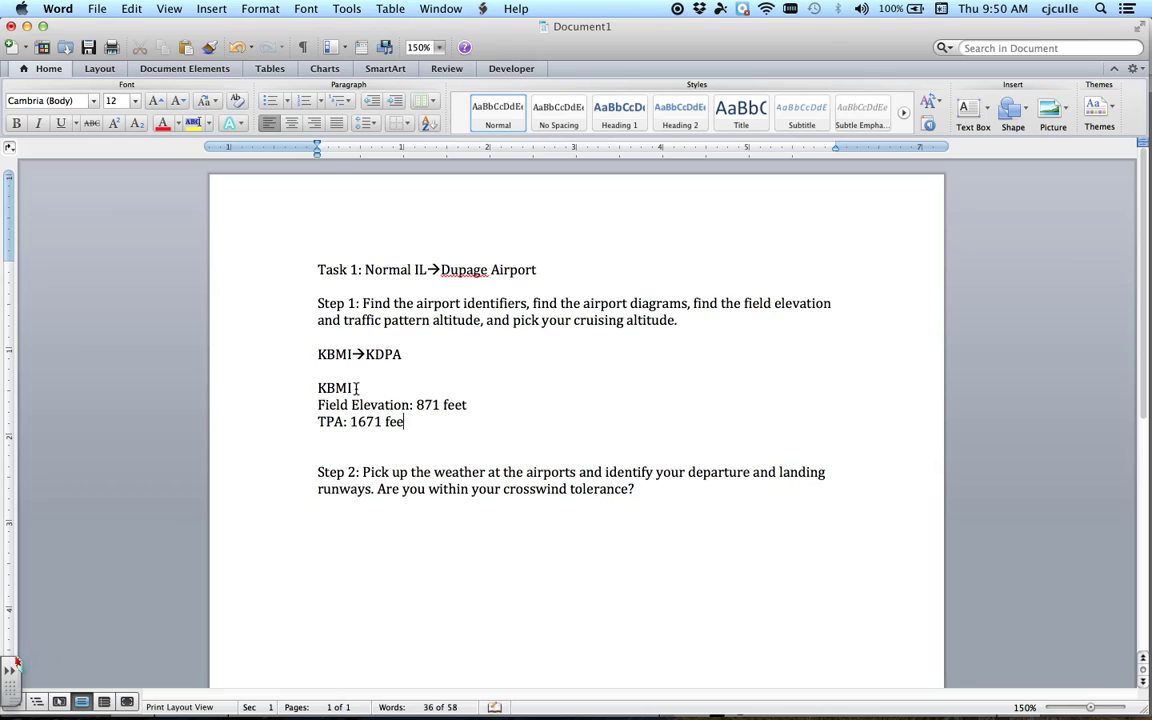
key("Return")
key("Return")
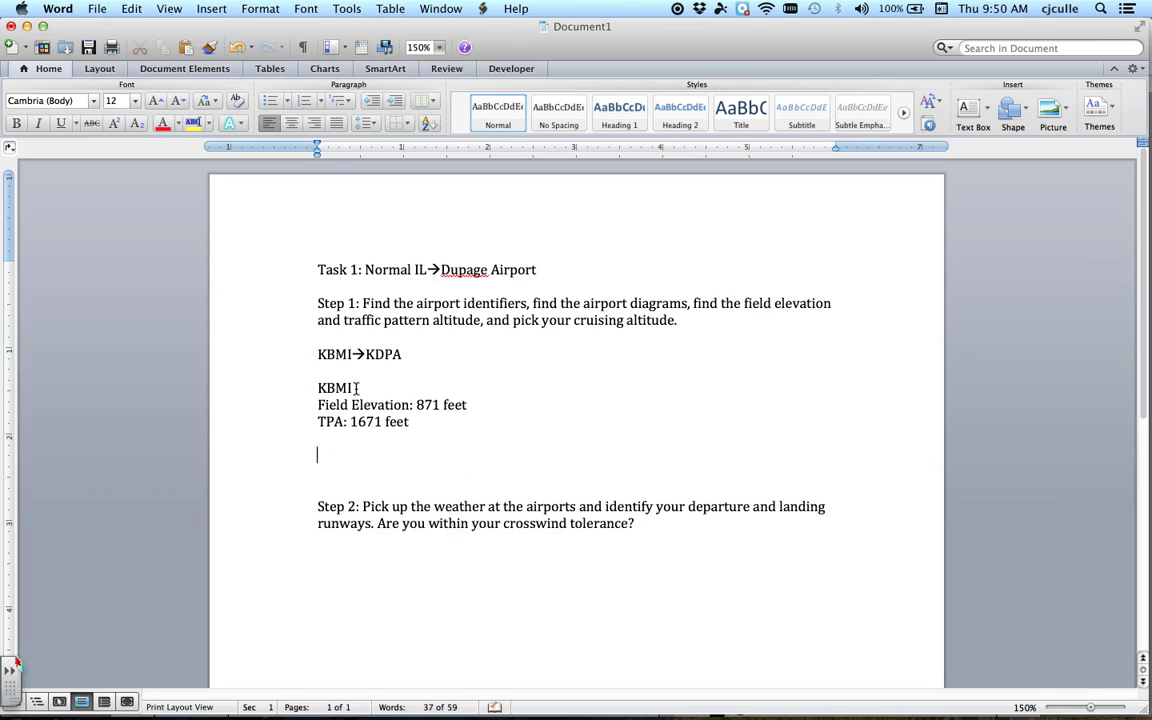
type("KDPA")
key("Return")
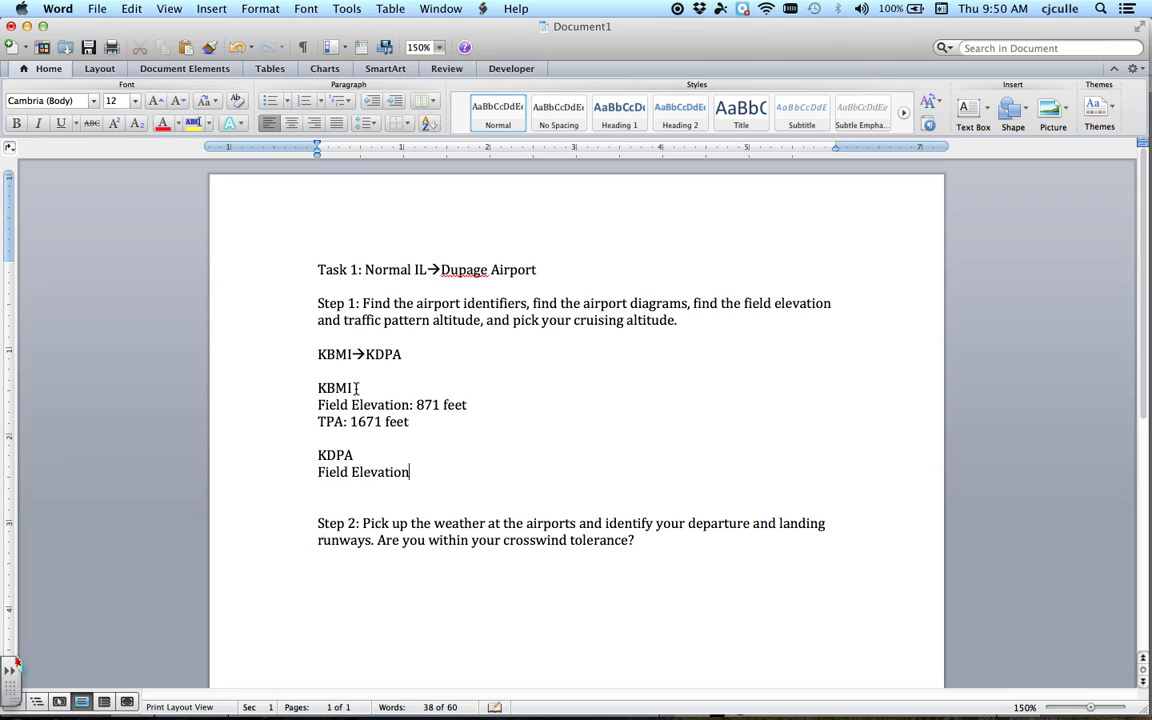
Return Safari from the KBMI diagram back to the SkyVector flight-planning chart
key("F3")
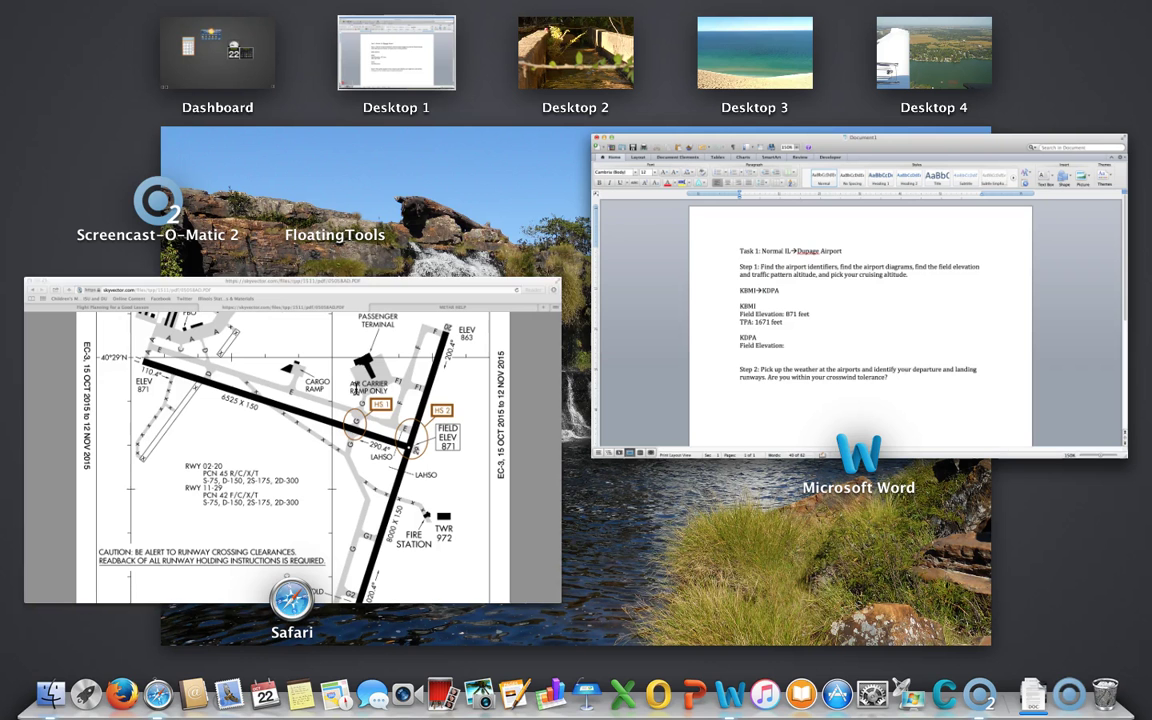
left_click(357, 388)
left_click(98, 100)
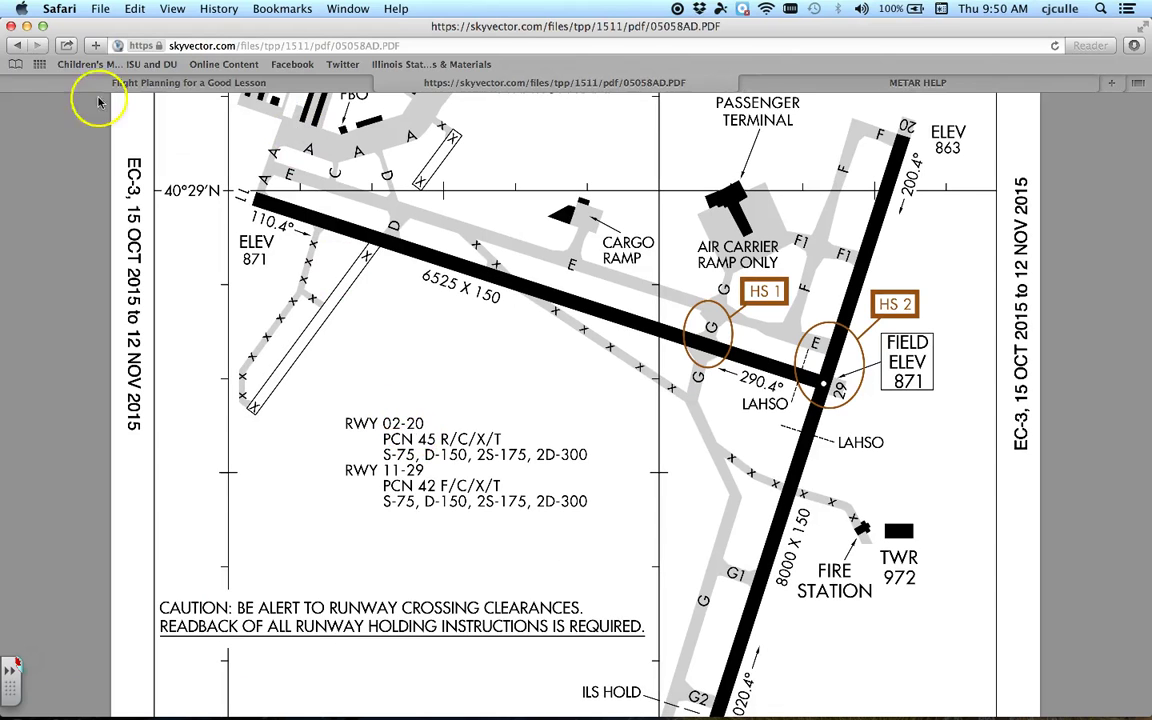
left_click(15, 46)
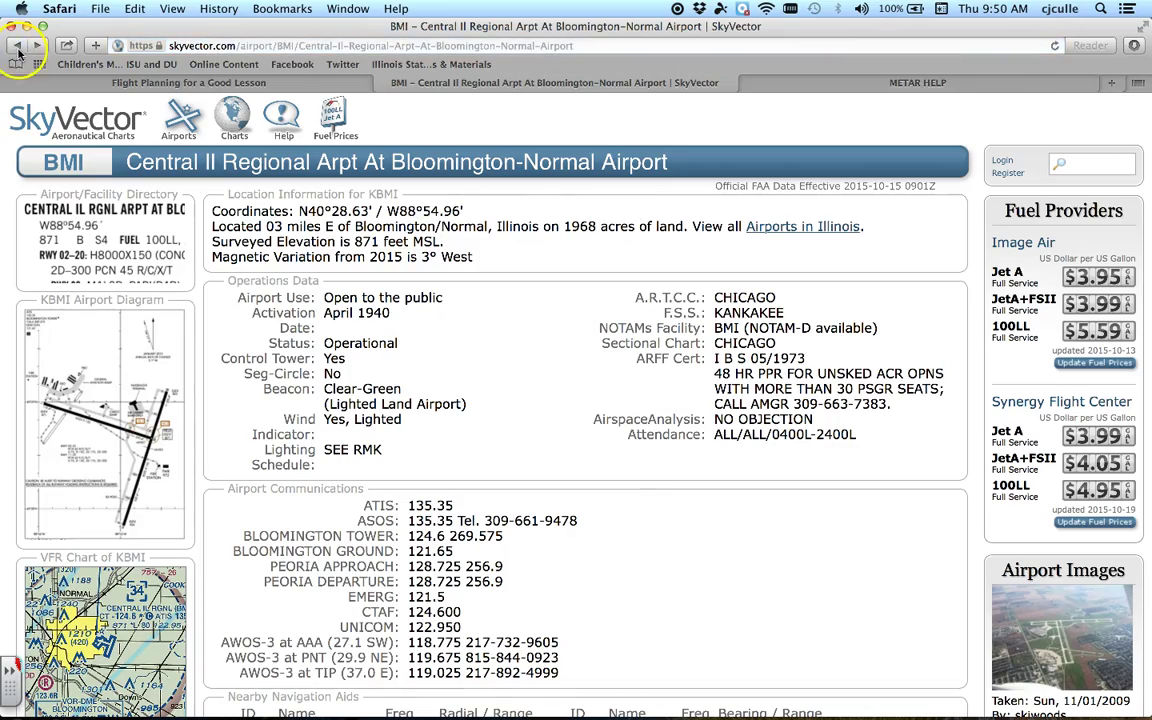
left_click(15, 46)
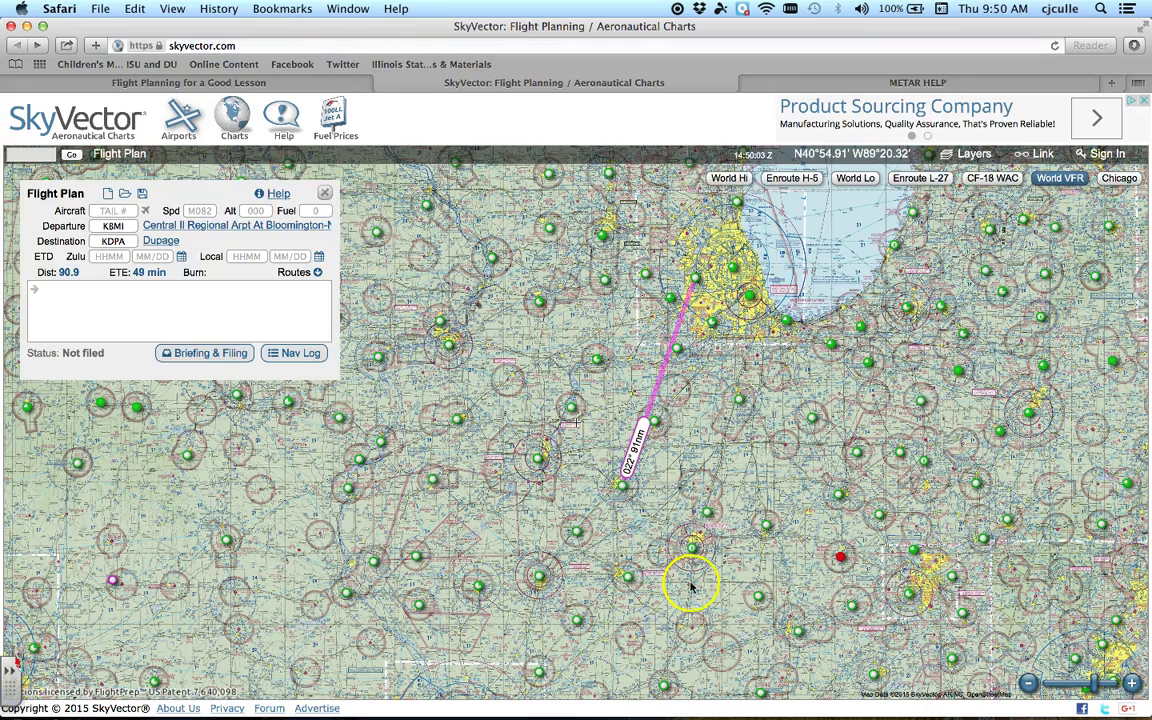
Open KDPA's Dupage Airport page and its diagram showing field elevation 759
mouse_move(697, 283)
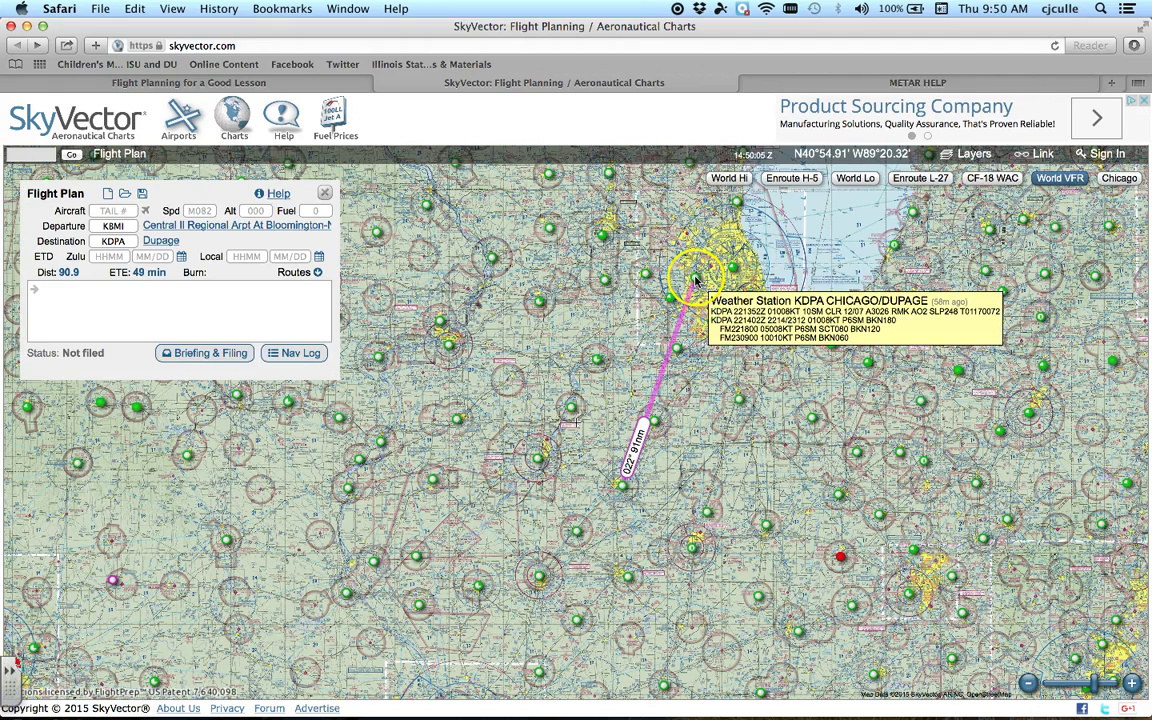
left_click(697, 283)
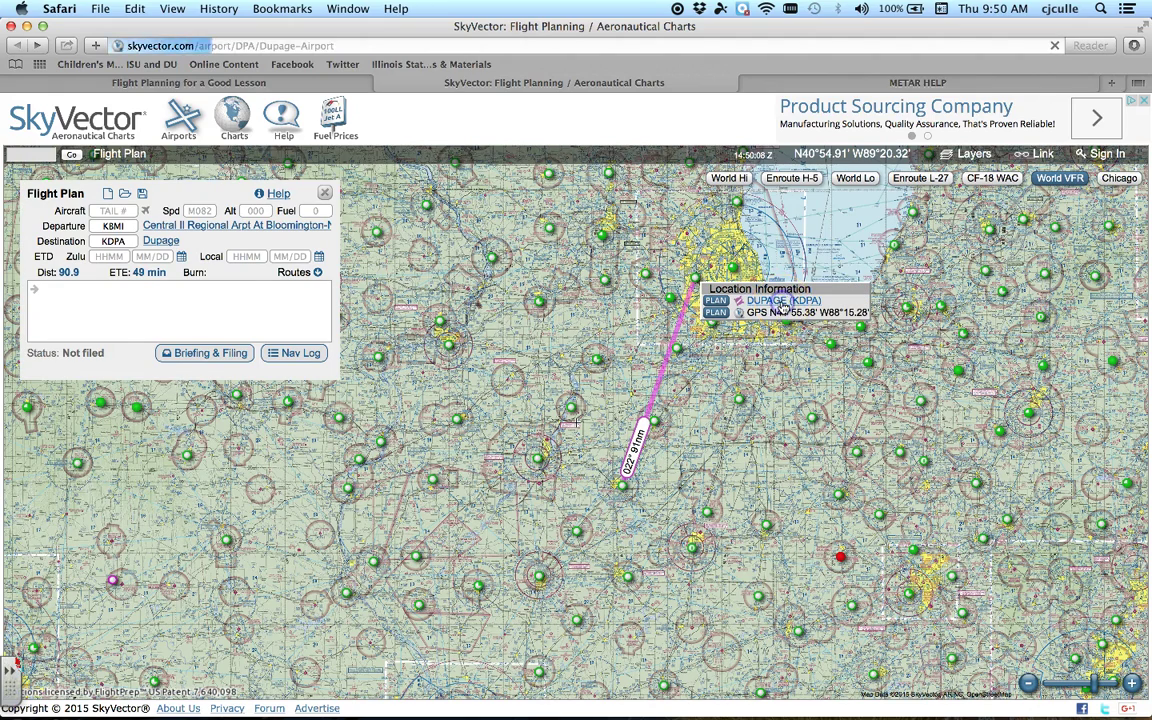
left_click(783, 301)
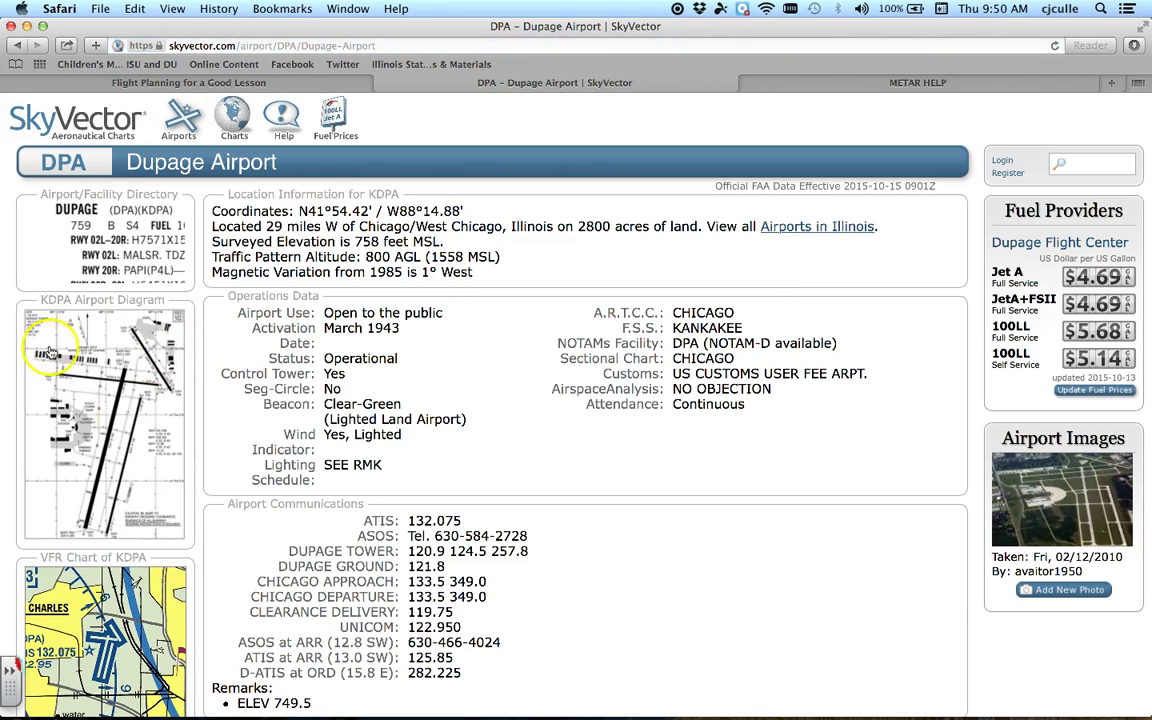
left_click(94, 371)
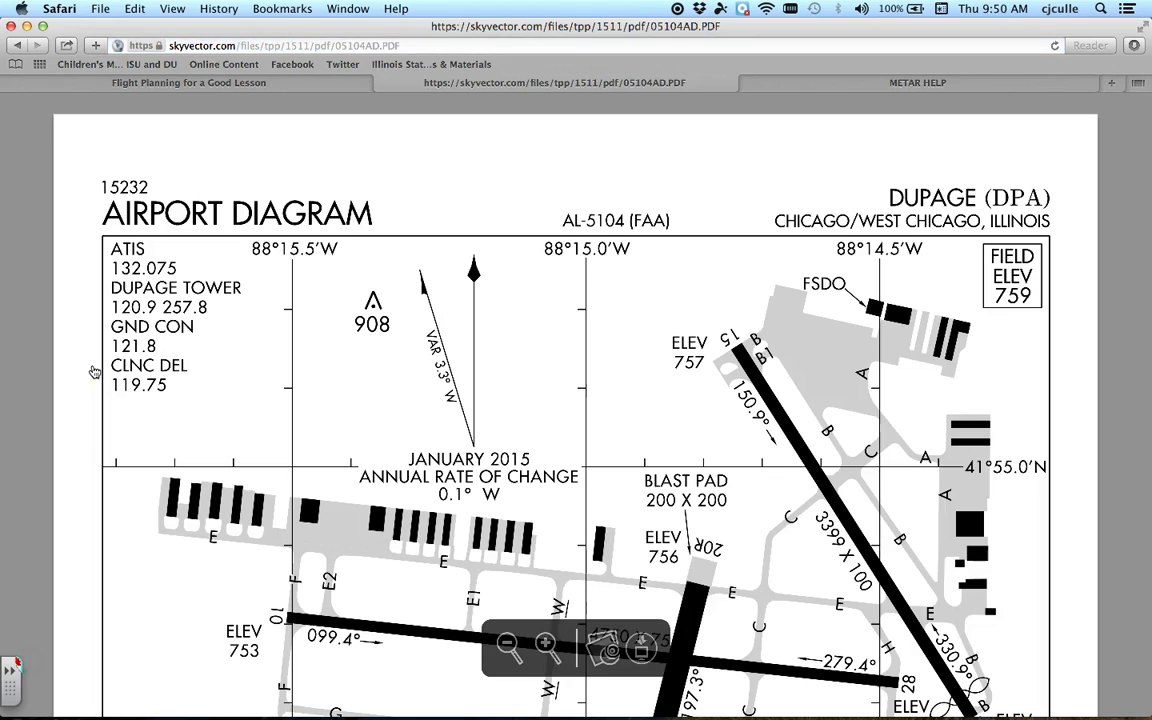
scroll(587, 370, "down", 5)
scroll(587, 372, "down", 5)
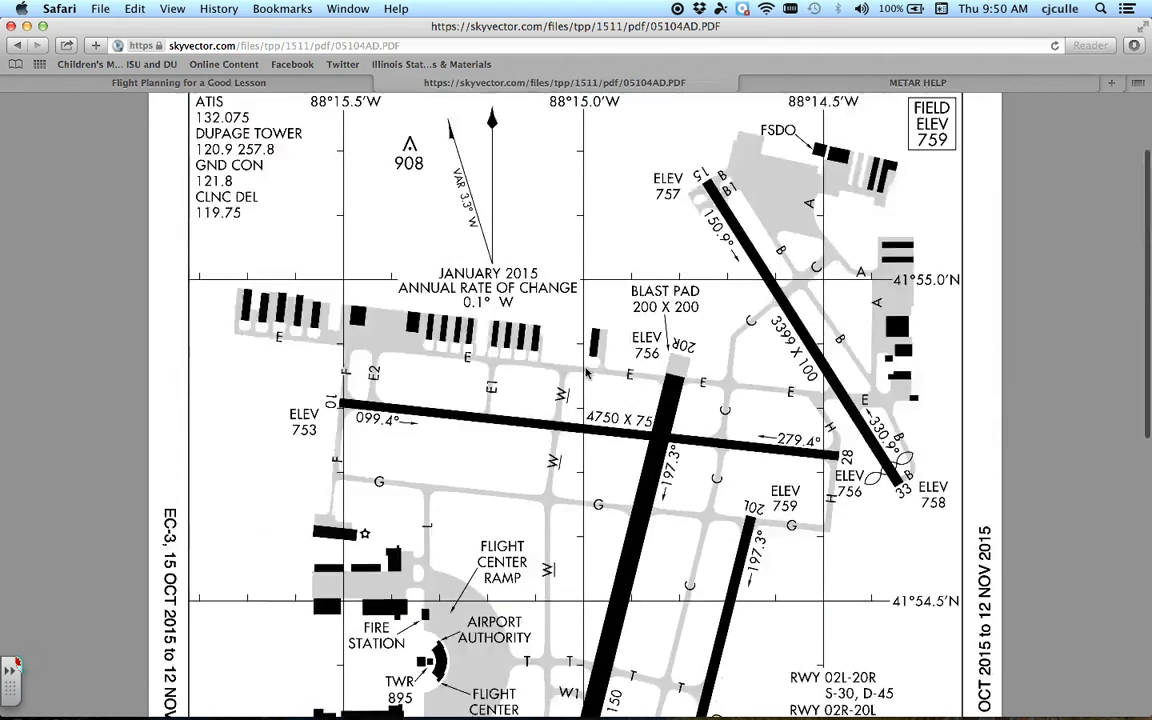
scroll(587, 372, "up", 2)
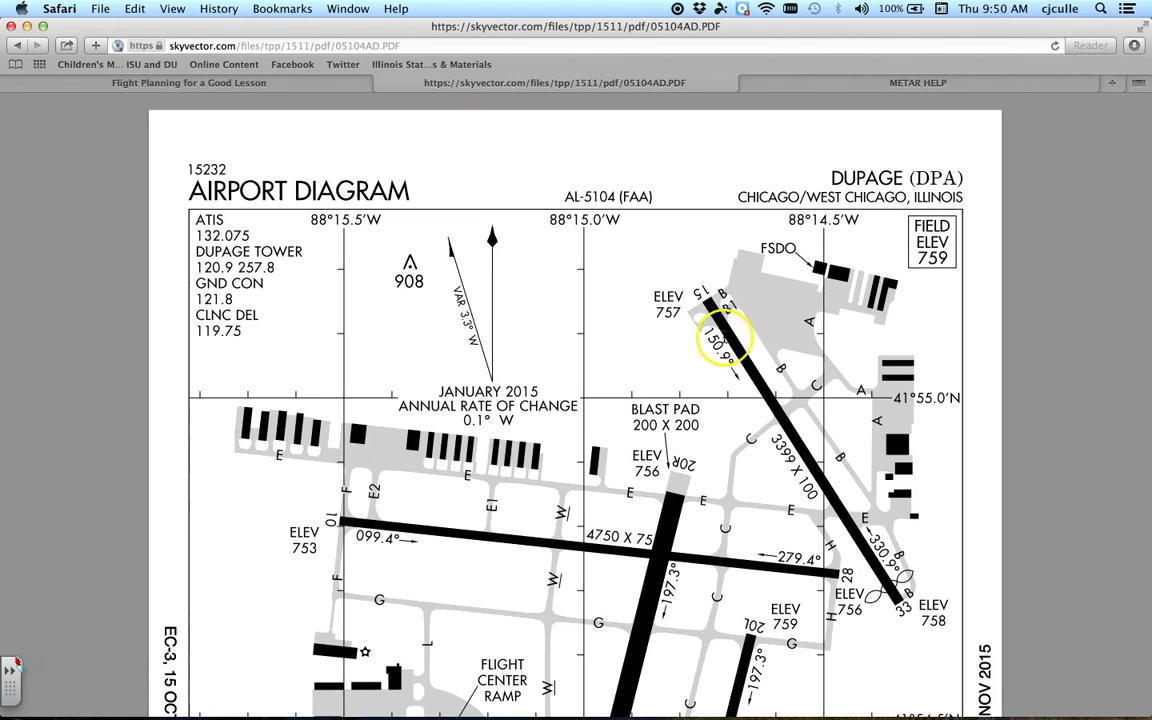
scroll(568, 364, "down", 1)
scroll(568, 364, "down", 3)
scroll(600, 340, "up", 4)
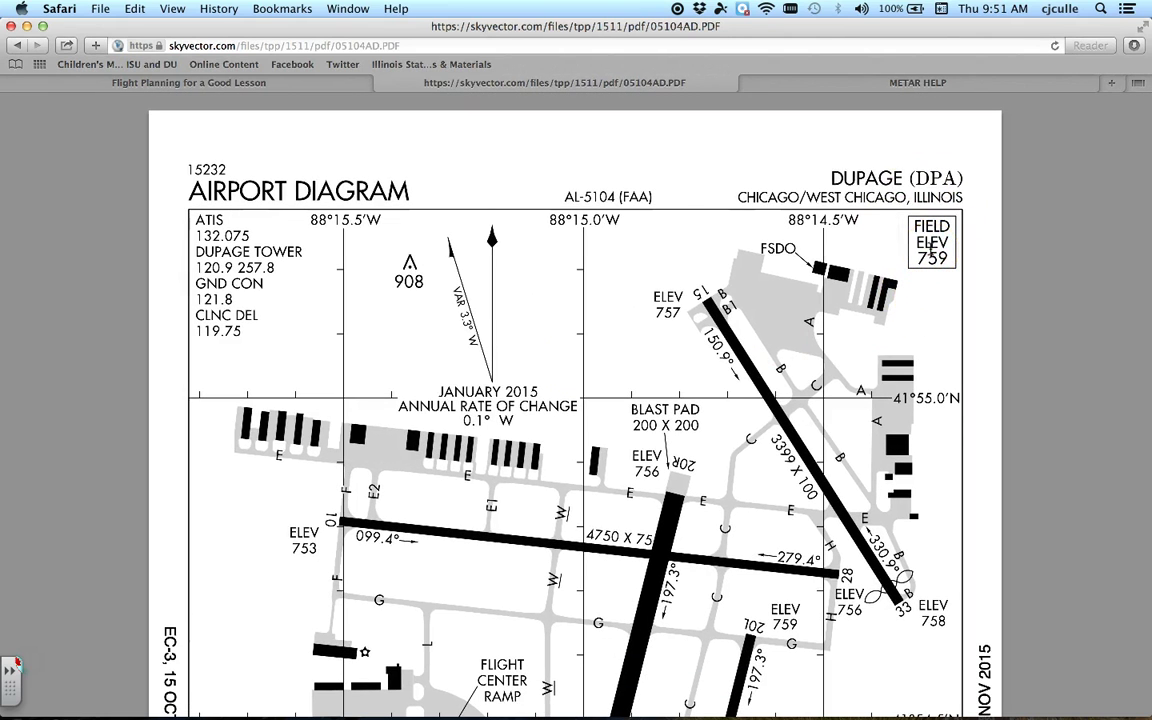
In Word, enter KDPA field elevation '759 feet' and 'TPA: 1559 feet', then a blank line
key("ctrl+Up")
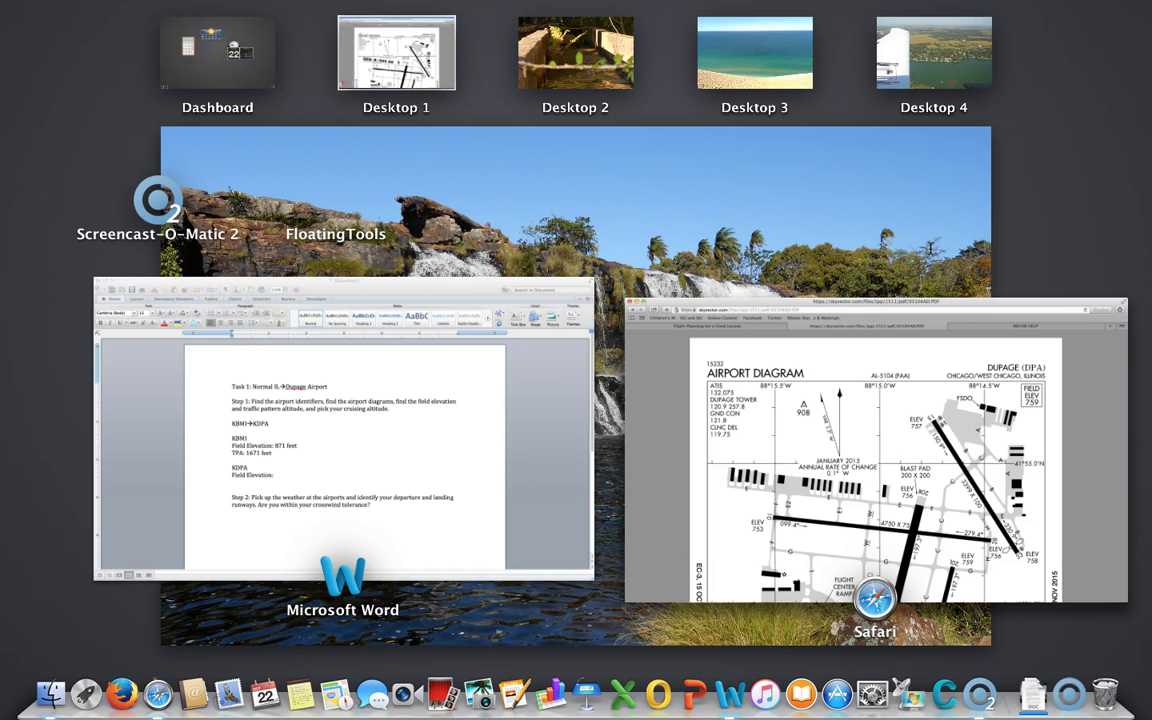
left_click(465, 407)
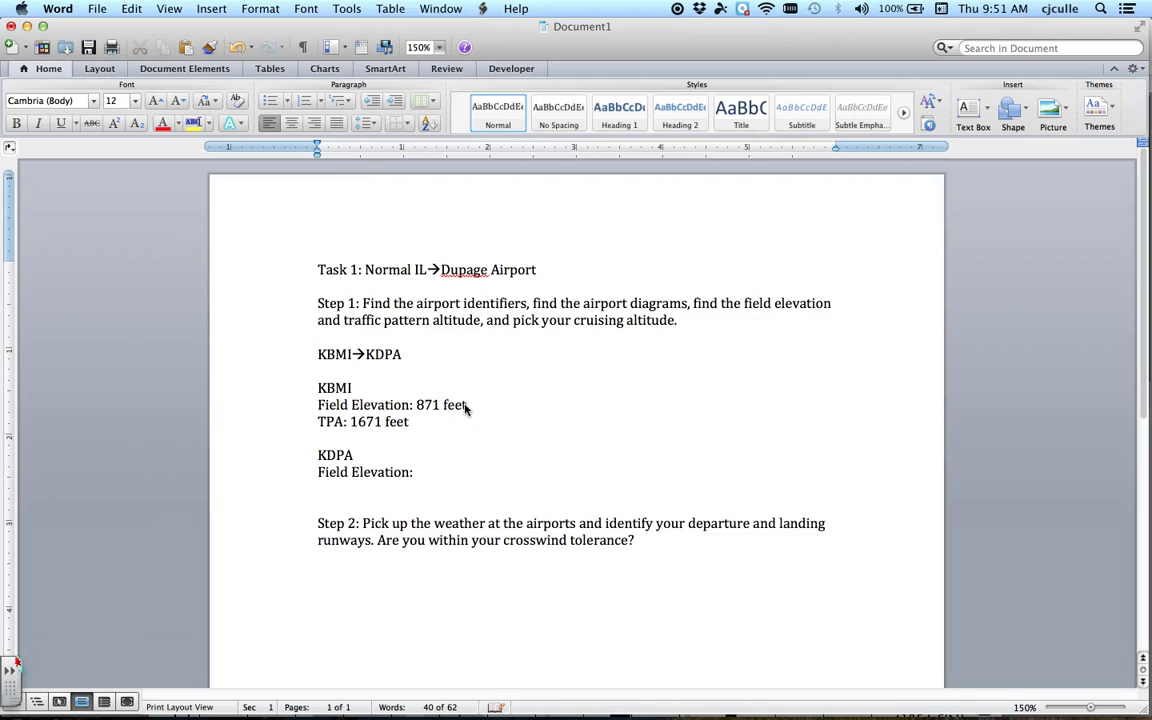
type("759")
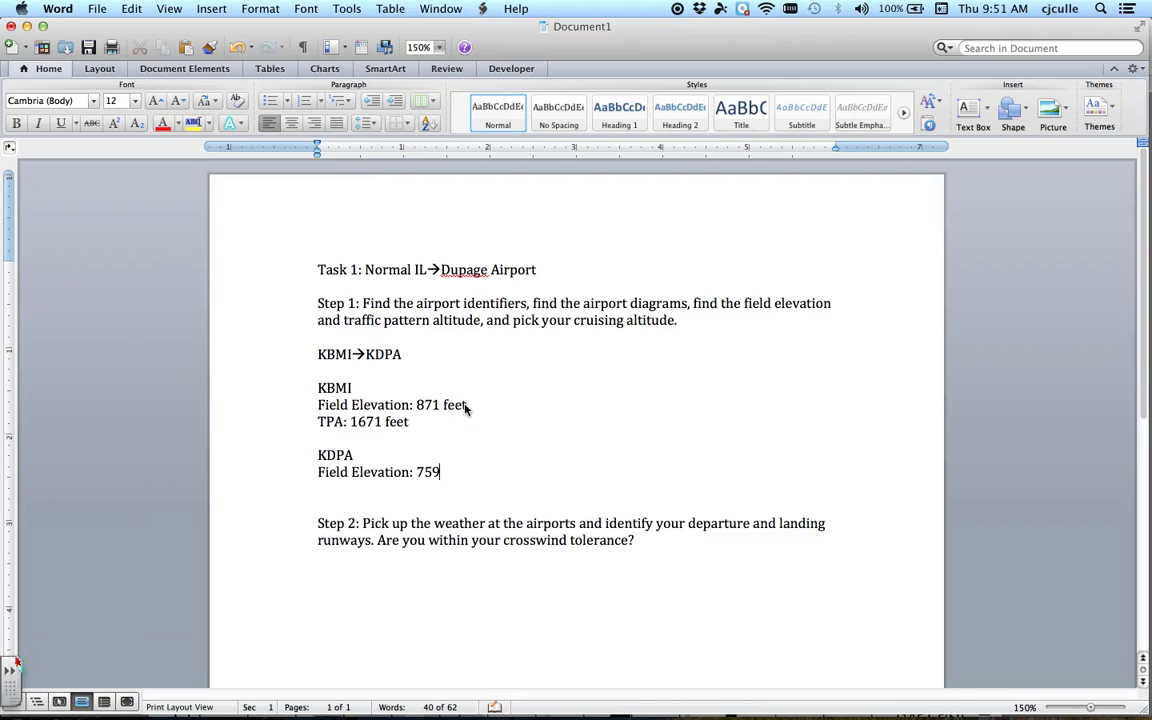
type(" feet")
key("Return")
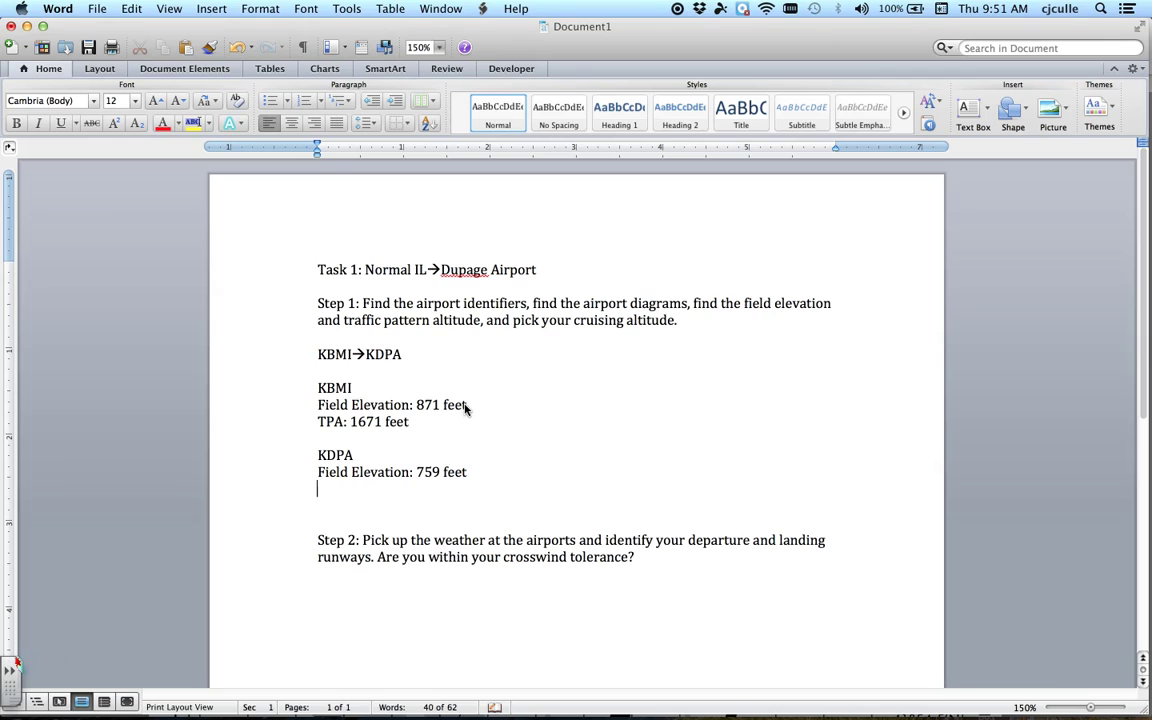
type("TPA")
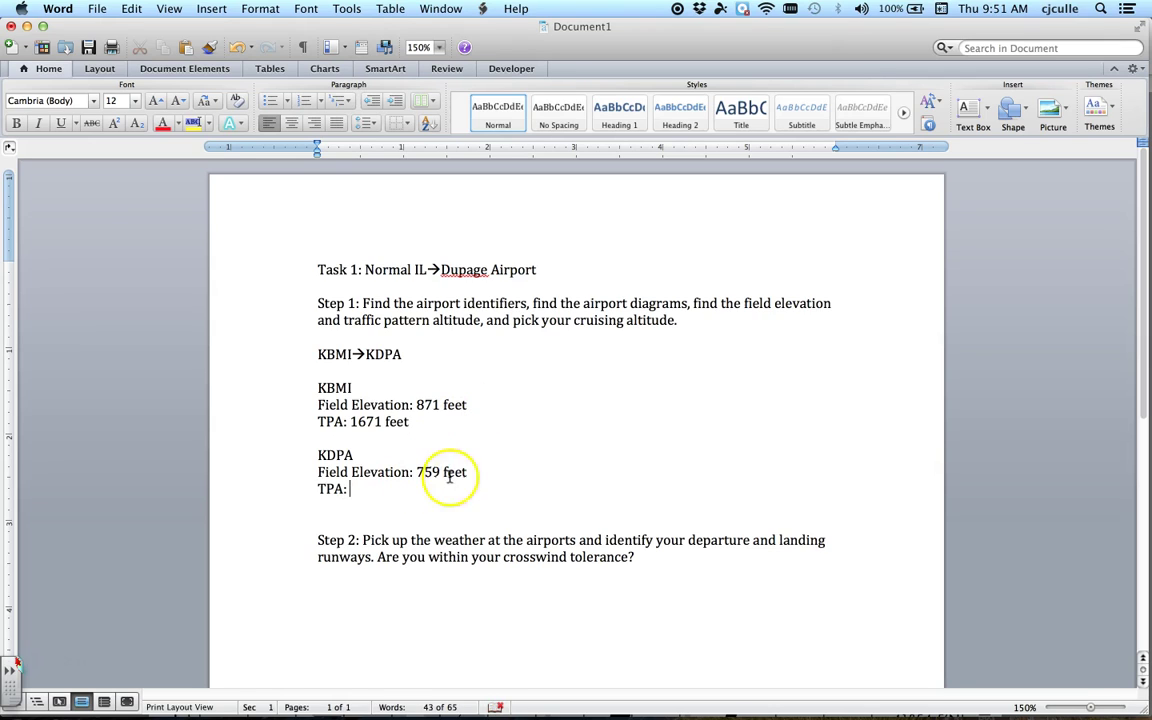
type(": 1559 feet")
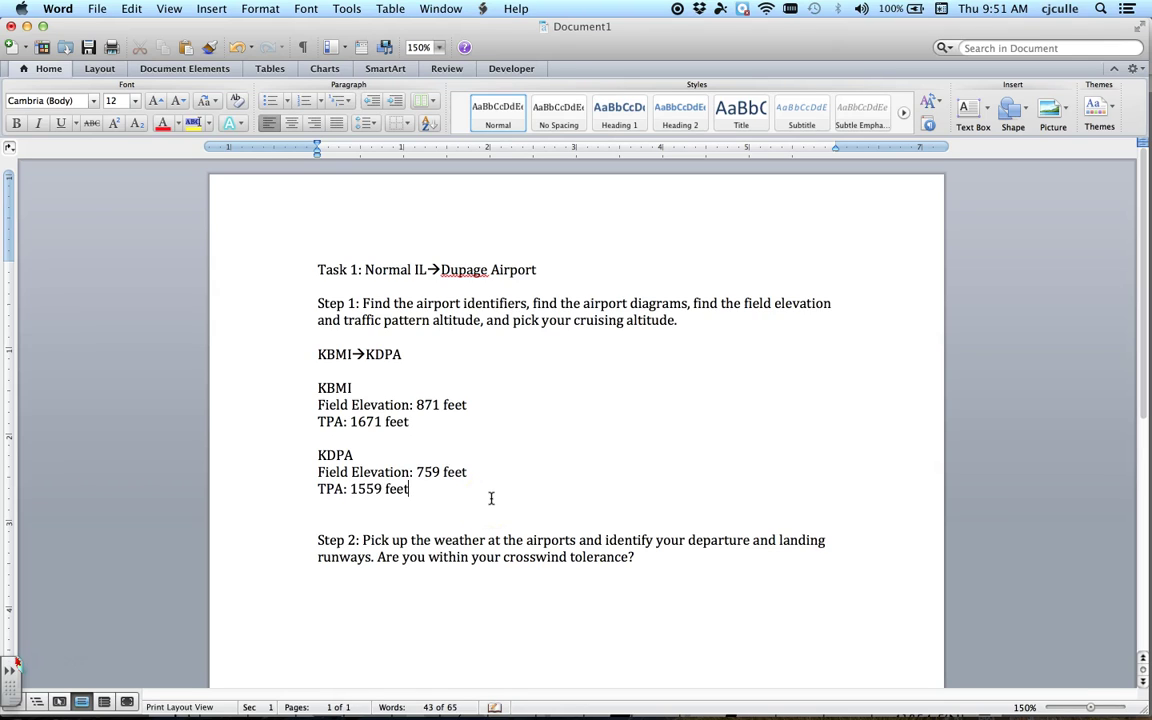
key("Return")
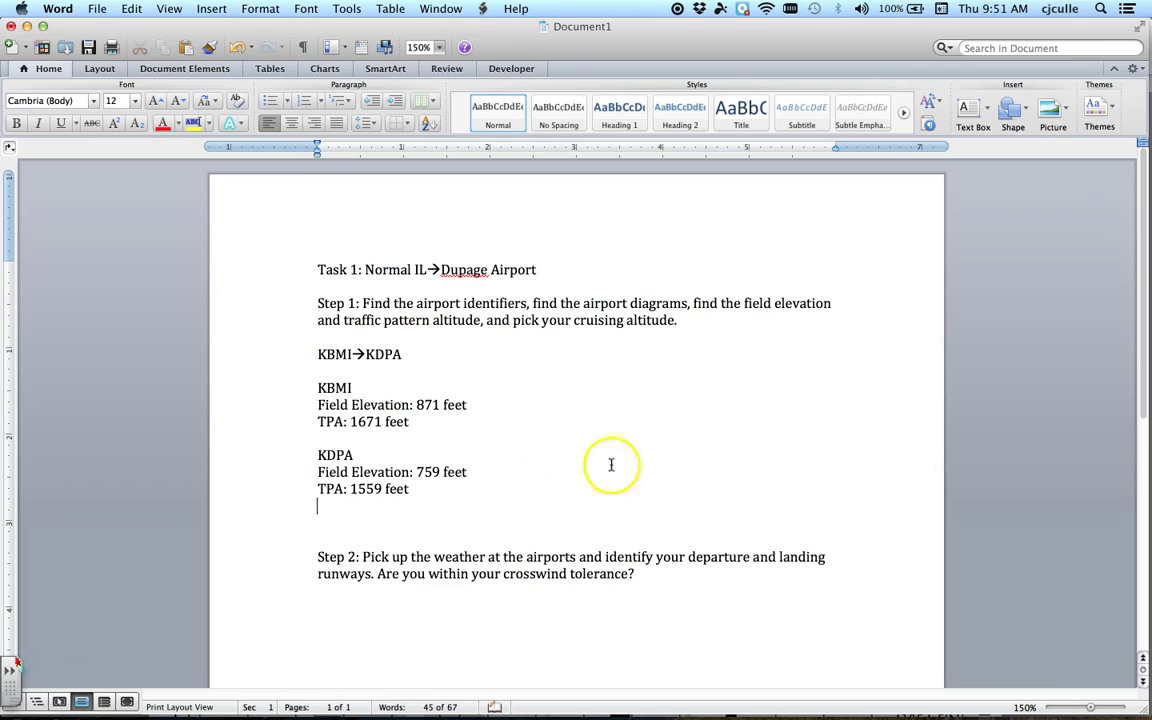
key("Return")
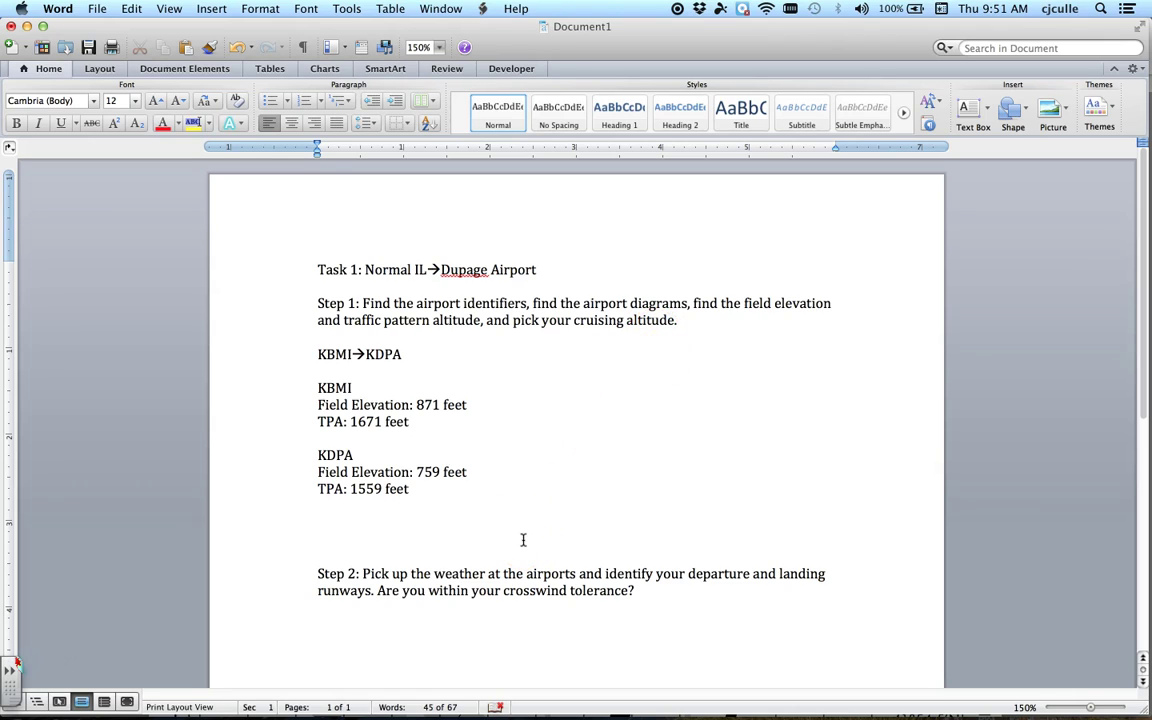
Add a 'Visual Flight Rules' heading with the rule '0-179-->Odd thousands plus 500 feet'
type("Visual Flight Rule")
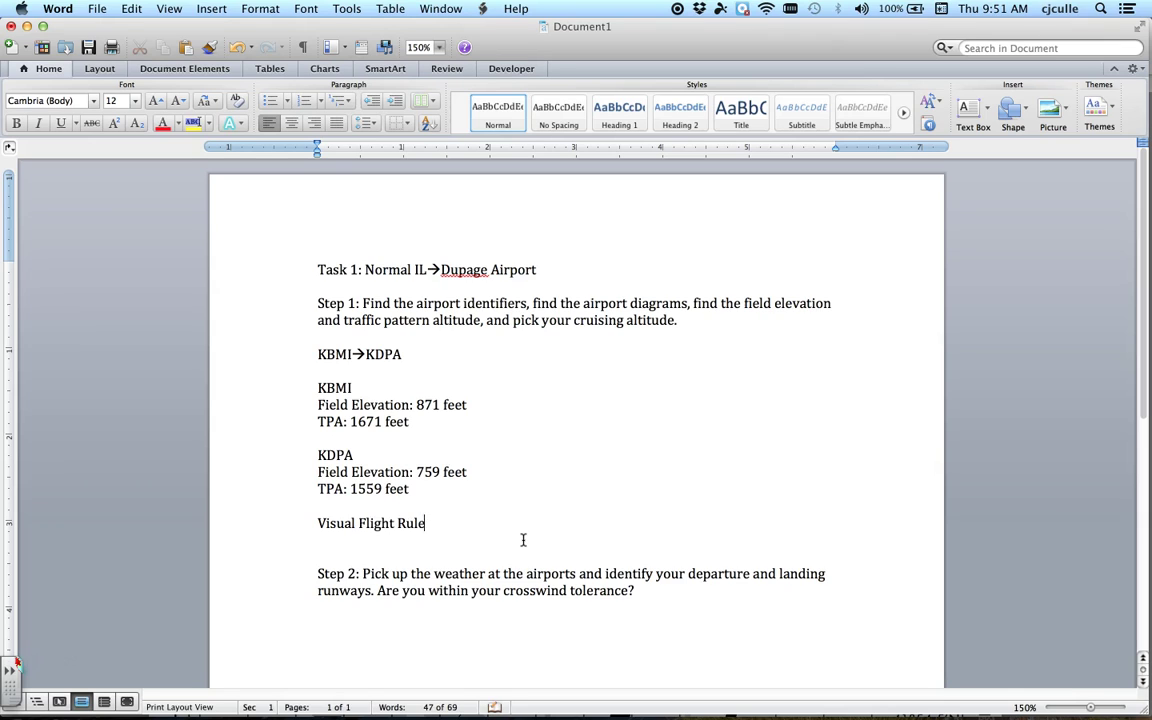
type("s")
key("Return")
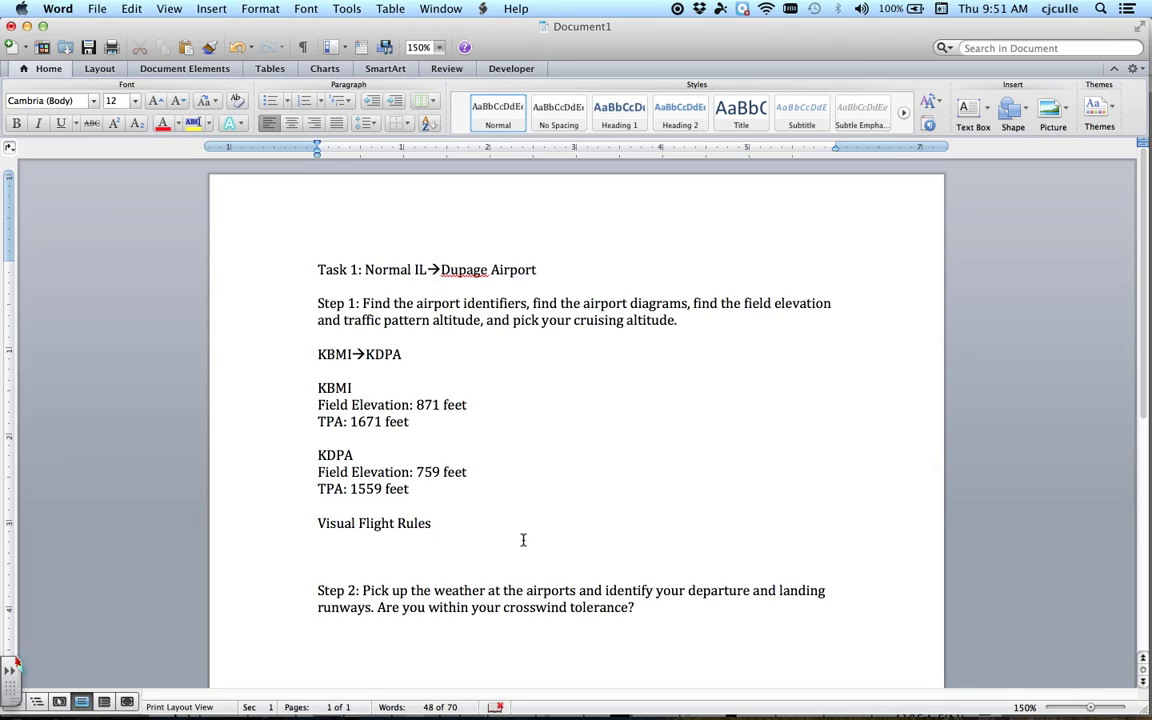
left_click(386, 540)
type("0-179")
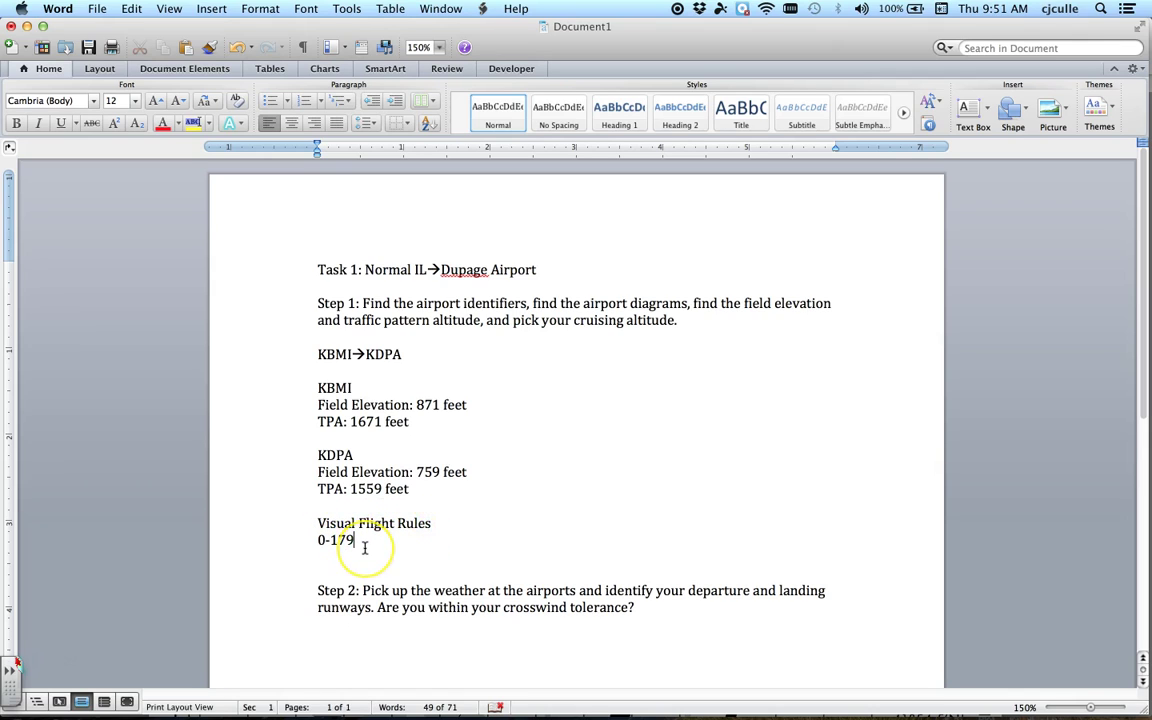
type(">")
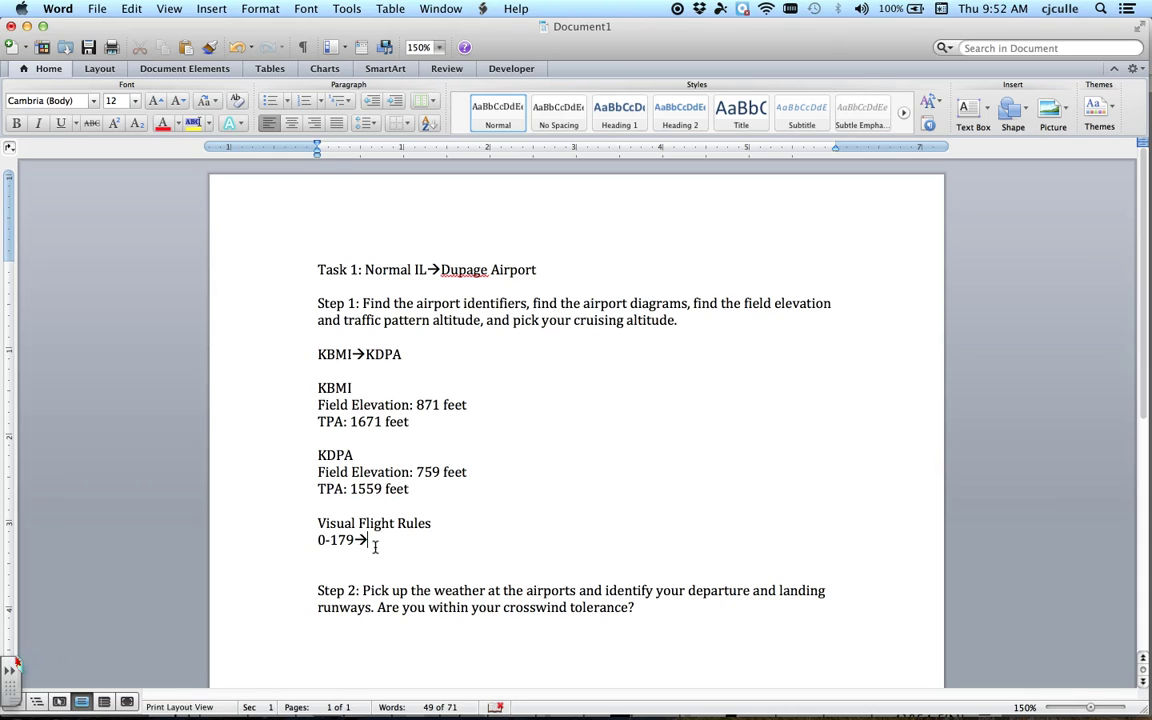
type("Odd thousands plu")
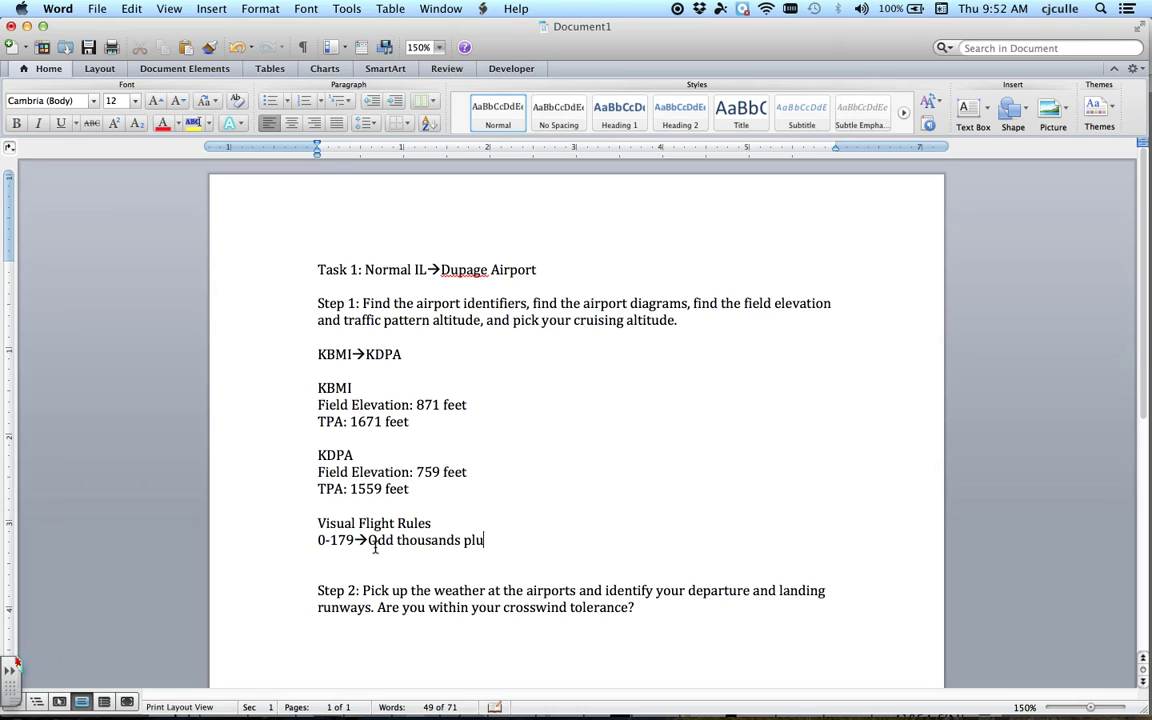
type("s 500 feet")
Add the rule '180-359-->Evan thousands plus 500 feet' and a blank line
key("Return")
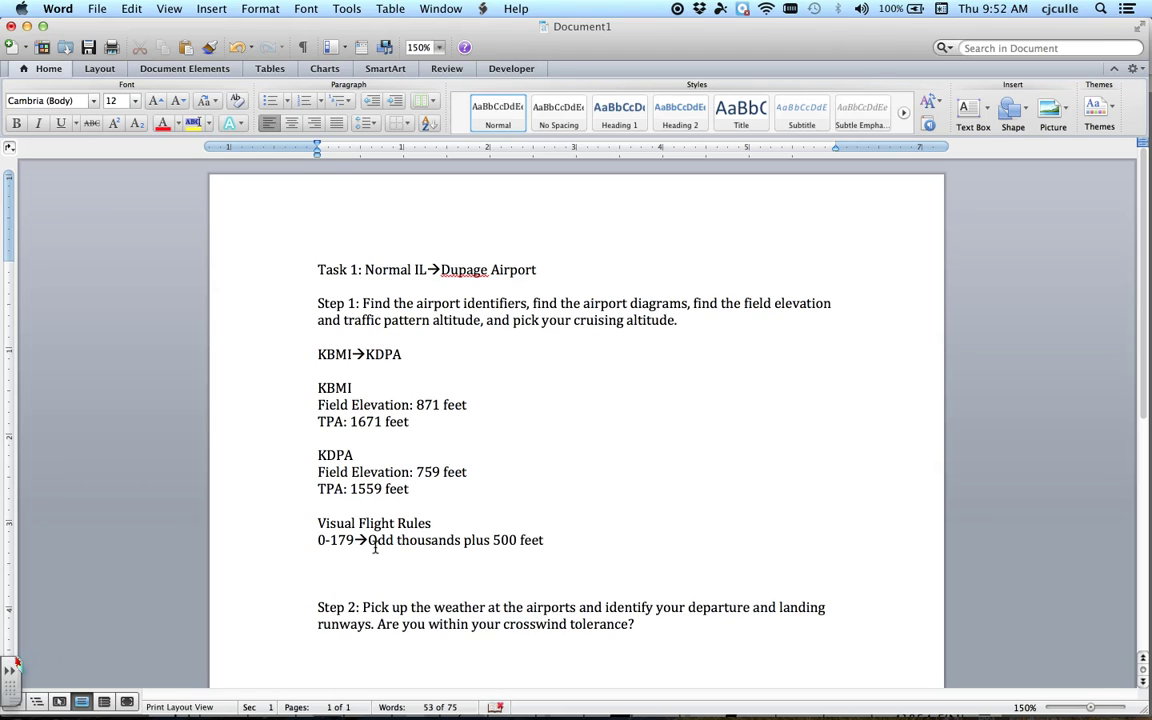
type("180")
type("-")
type("3")
type("59--")
type(">")
type("Evan thou")
type("sands plus")
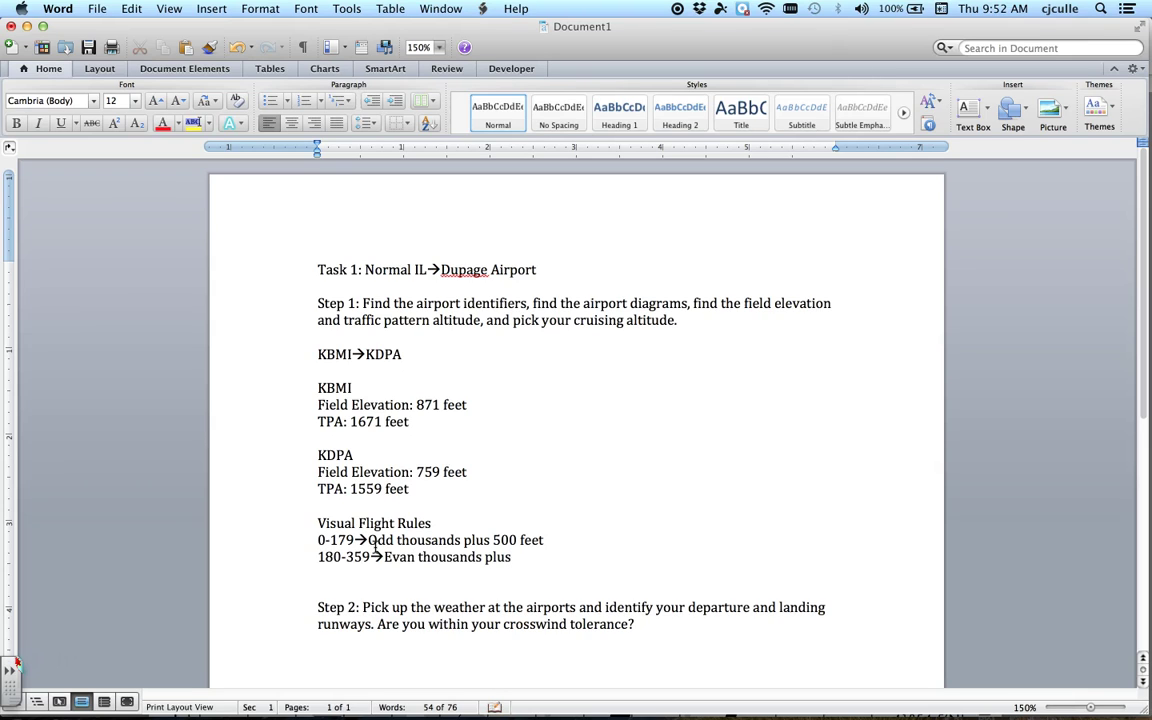
type(" 500 feet")
key("Return")
key("Return")
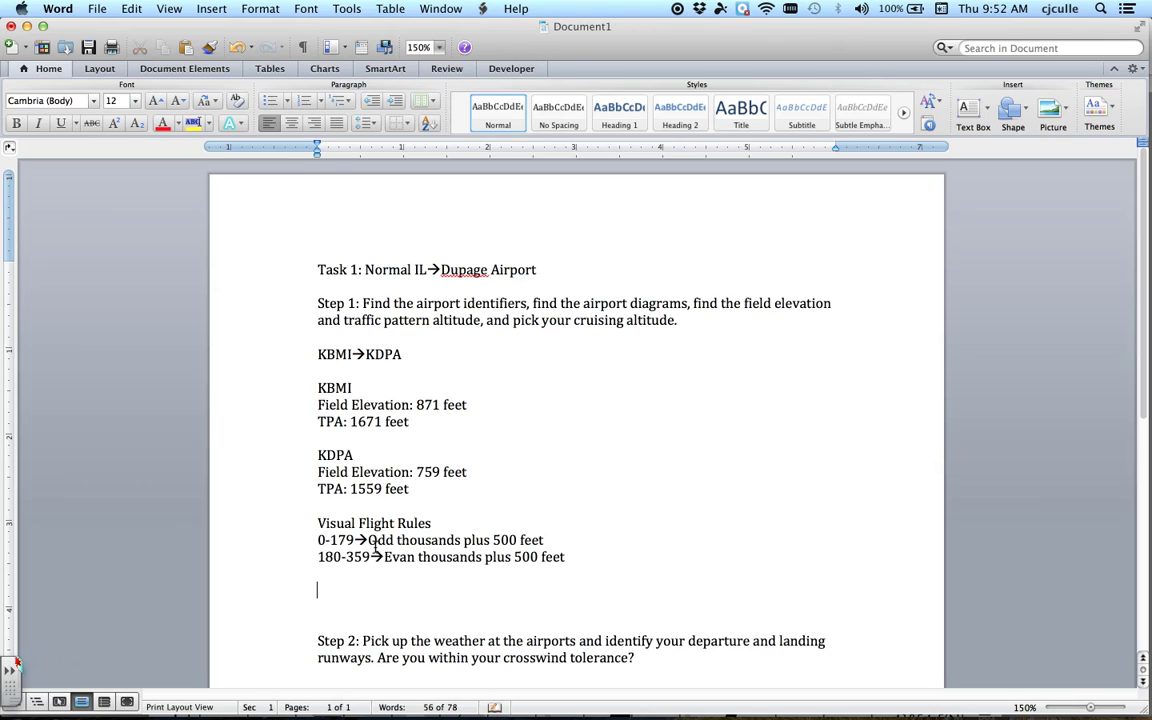
Add 'Instrument Flight Rules' with '0-179-->Odd thousands feet' and '180-359-->Even thousands'
type("Instrument Fl")
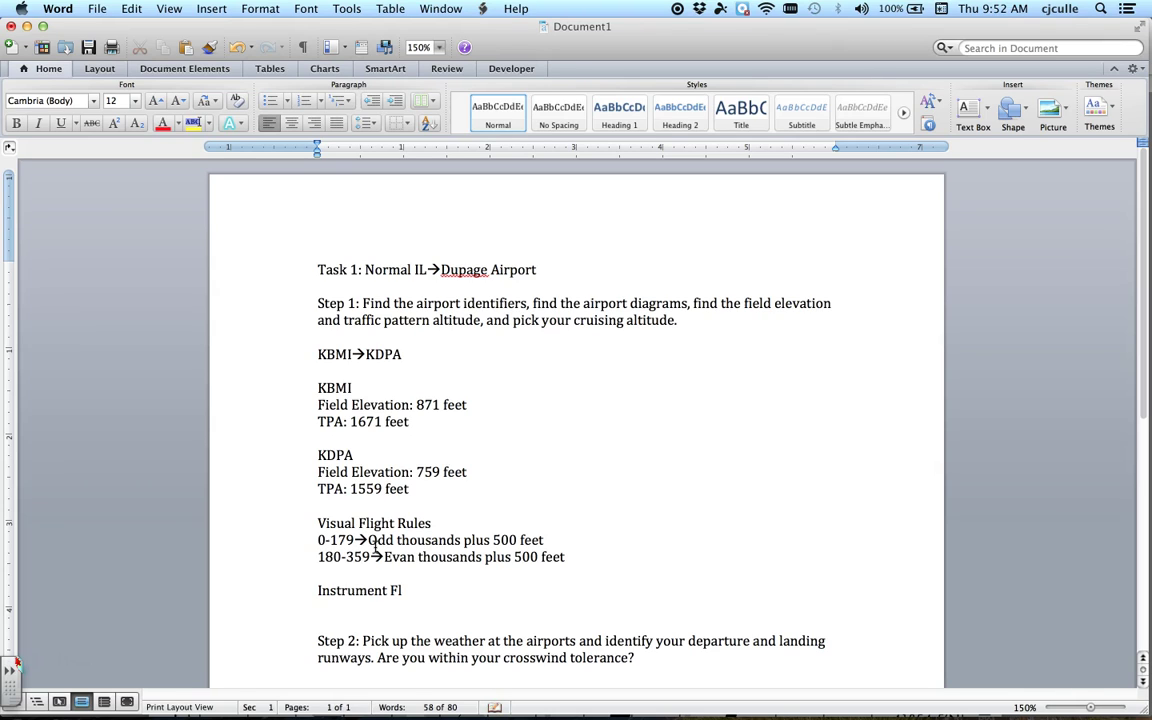
type("ight Rules")
key("Return")
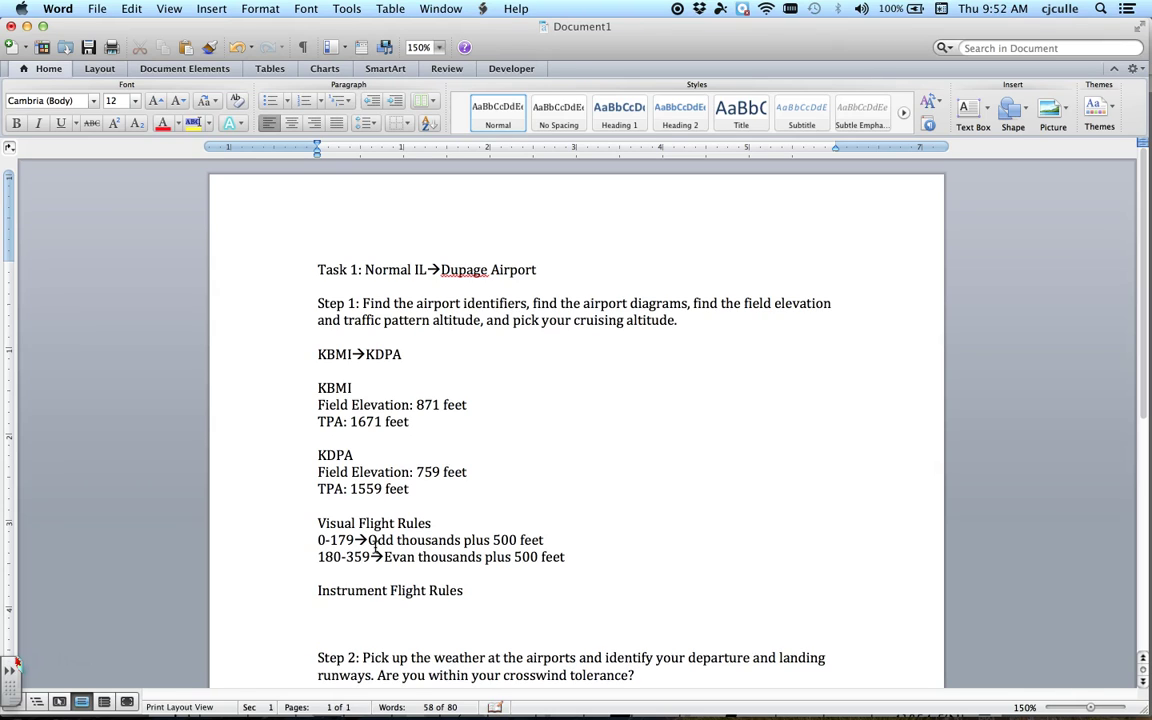
type("0")
type("-179")
type("-")
type("->")
type("Odd thou")
type("sands")
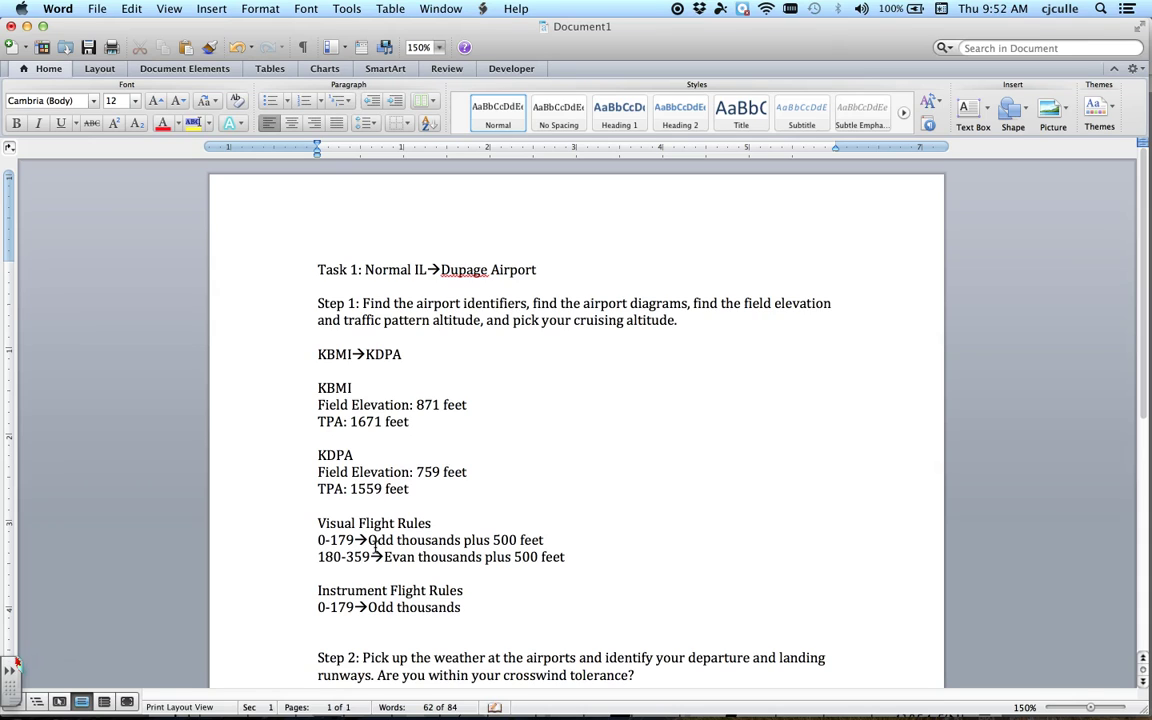
type(" feet")
key("Return")
type("1")
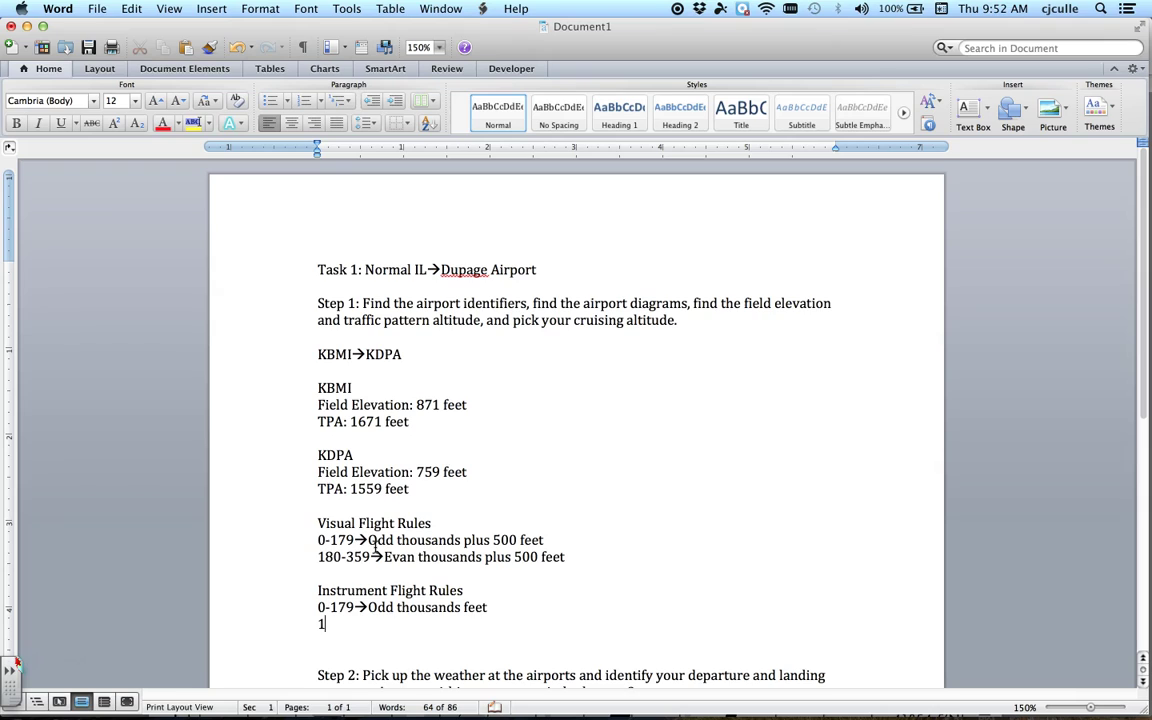
type("80")
type("-")
type("359")
type("-->")
type("Even")
type(" thousands")
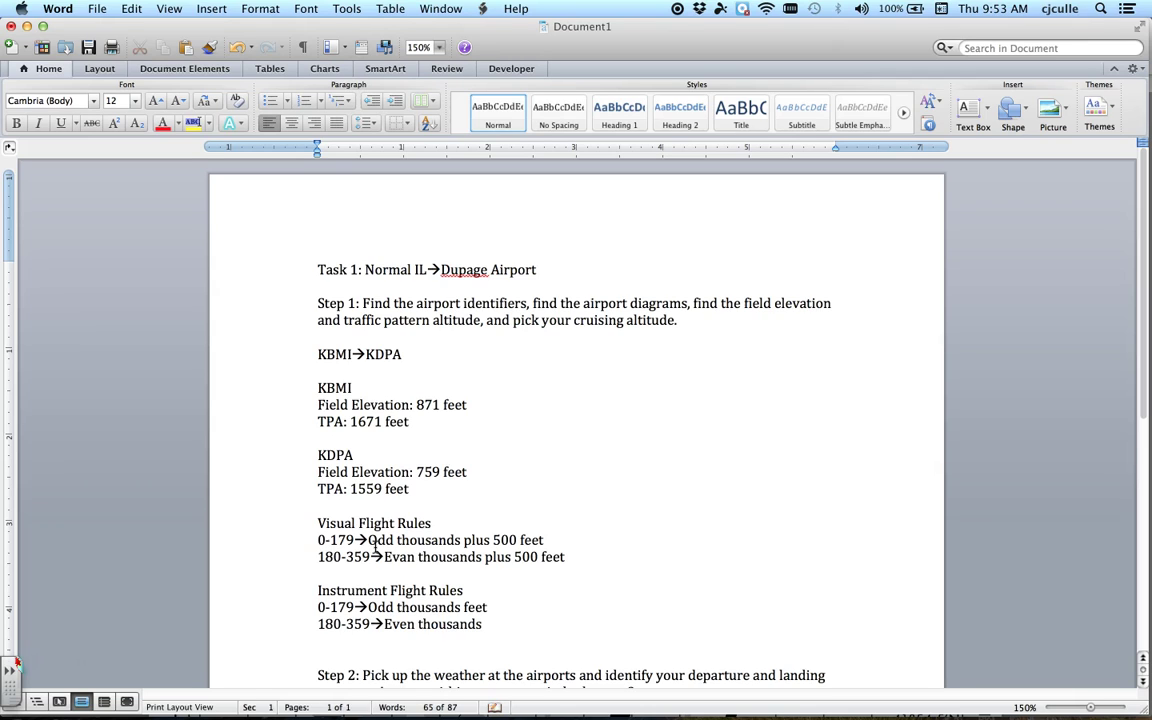
Correct 'Evan' to 'Even' in the VFR 180-359 rule
left_click(408, 556)
key("BackSpace")
type("e")
left_click(489, 625)
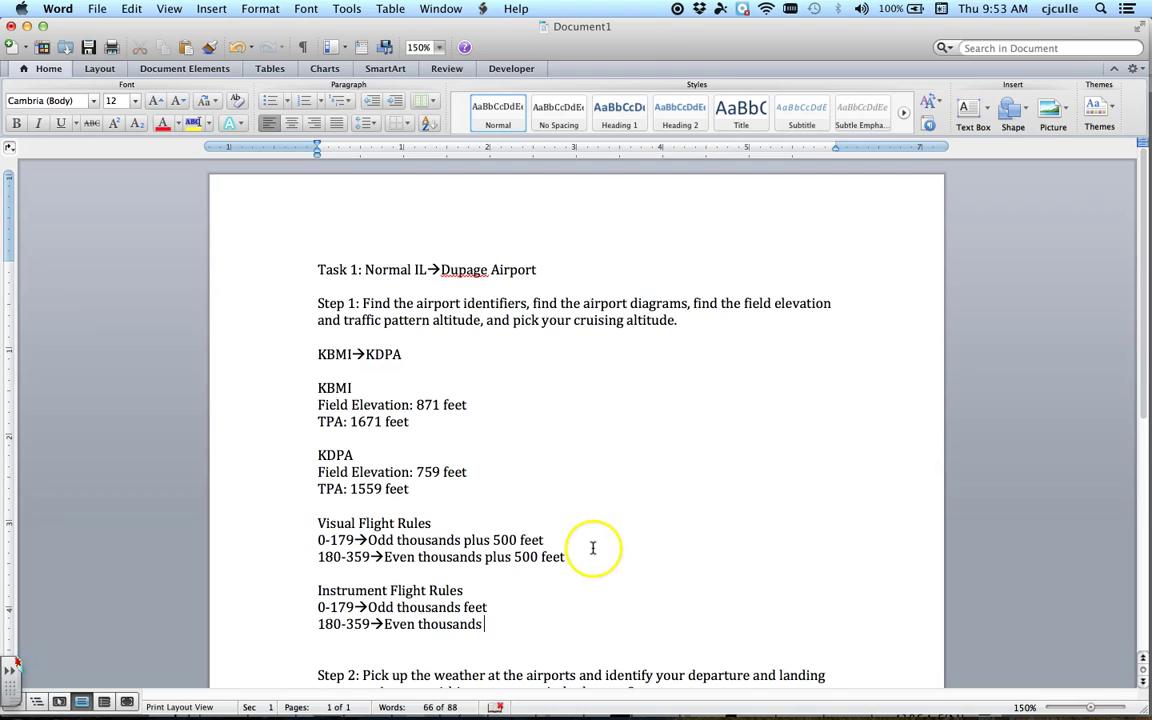
Return Safari from the DuPage diagram to the SkyVector map, recentred on the KBMI–KDPA route
key("ctrl+Up")
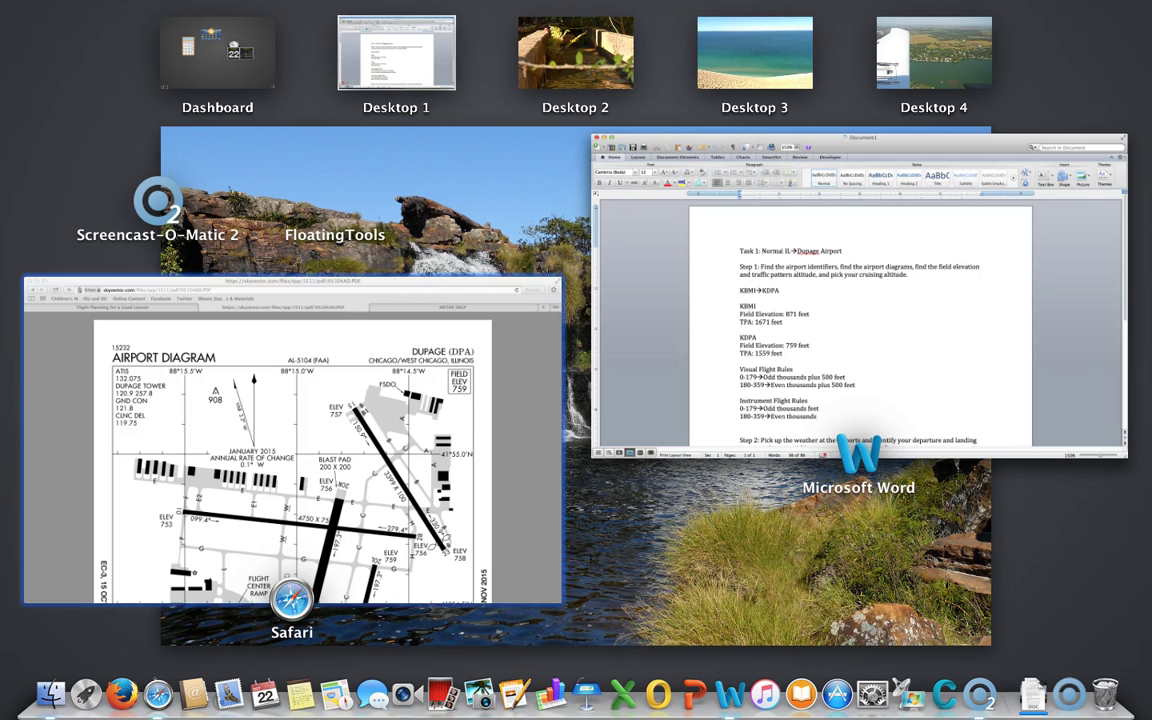
left_click(424, 411)
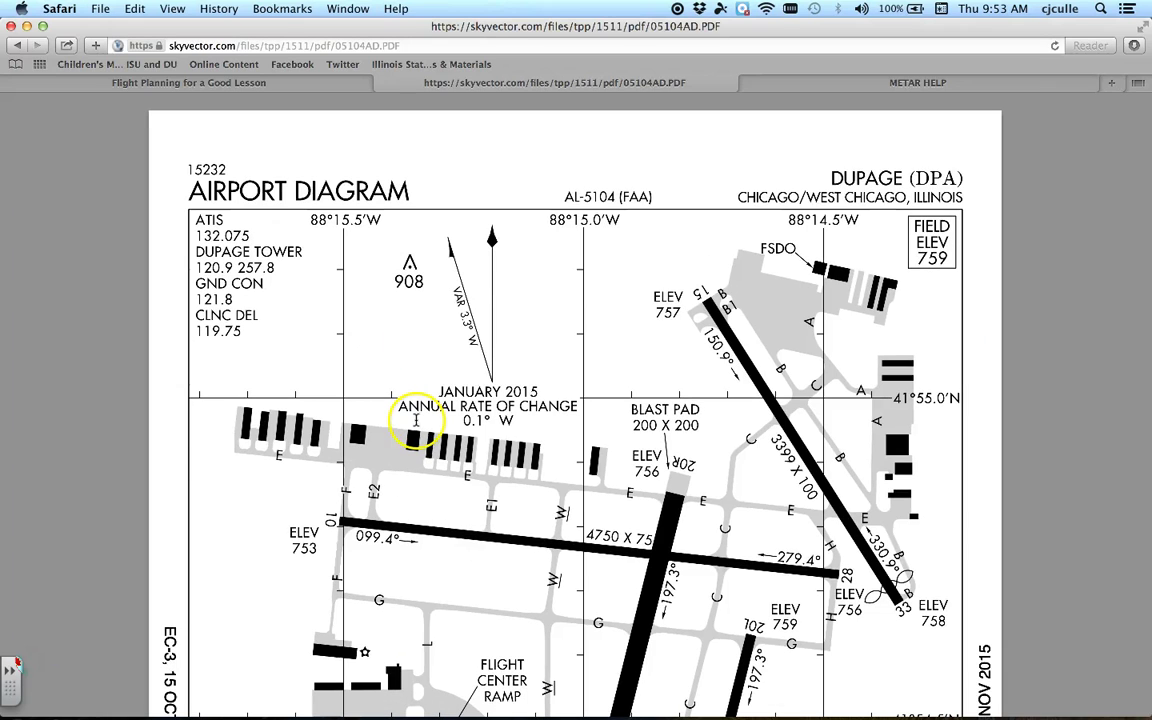
left_click(18, 46)
left_click(18, 46)
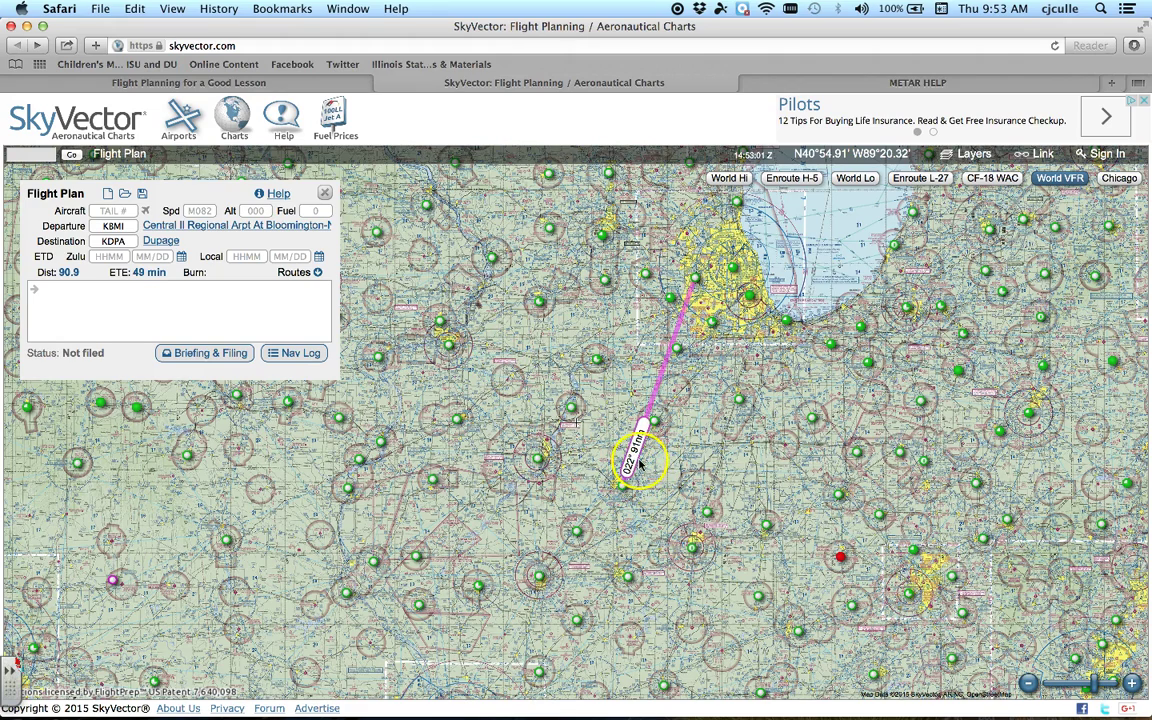
left_click_drag(648, 455, 563, 425)
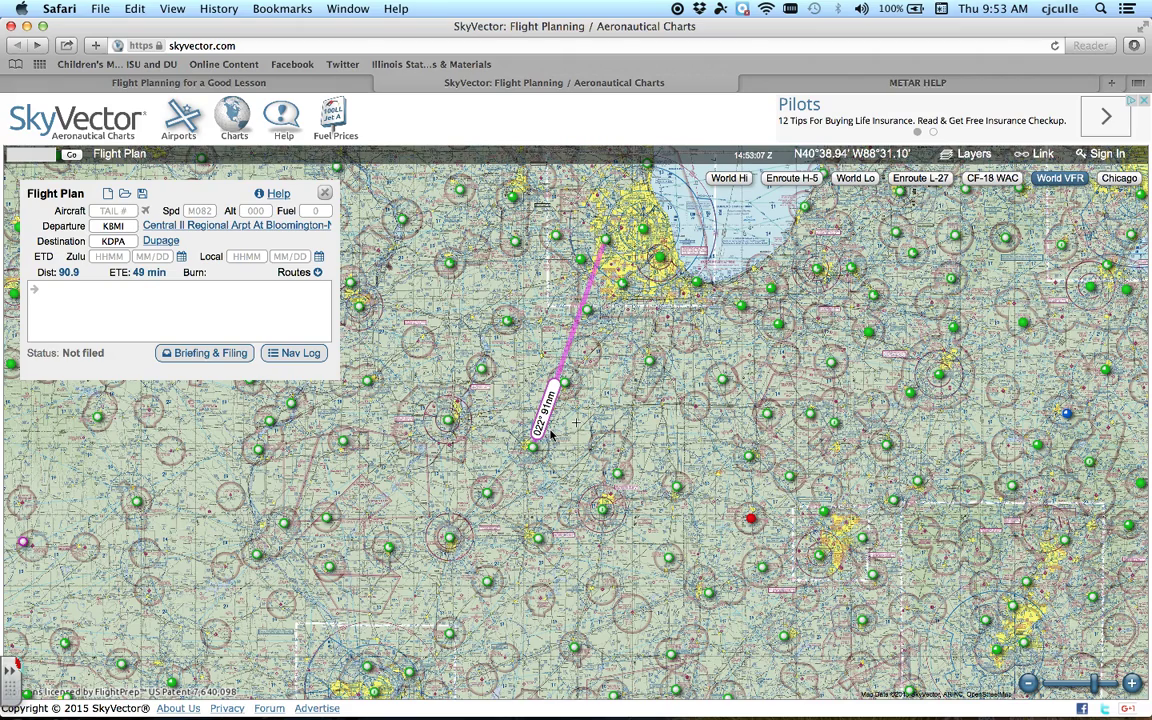
left_click(565, 431)
In Word, add 'Cruise altitude: 5,500 feet.' after the IFR rules
key("ctrl+Up")
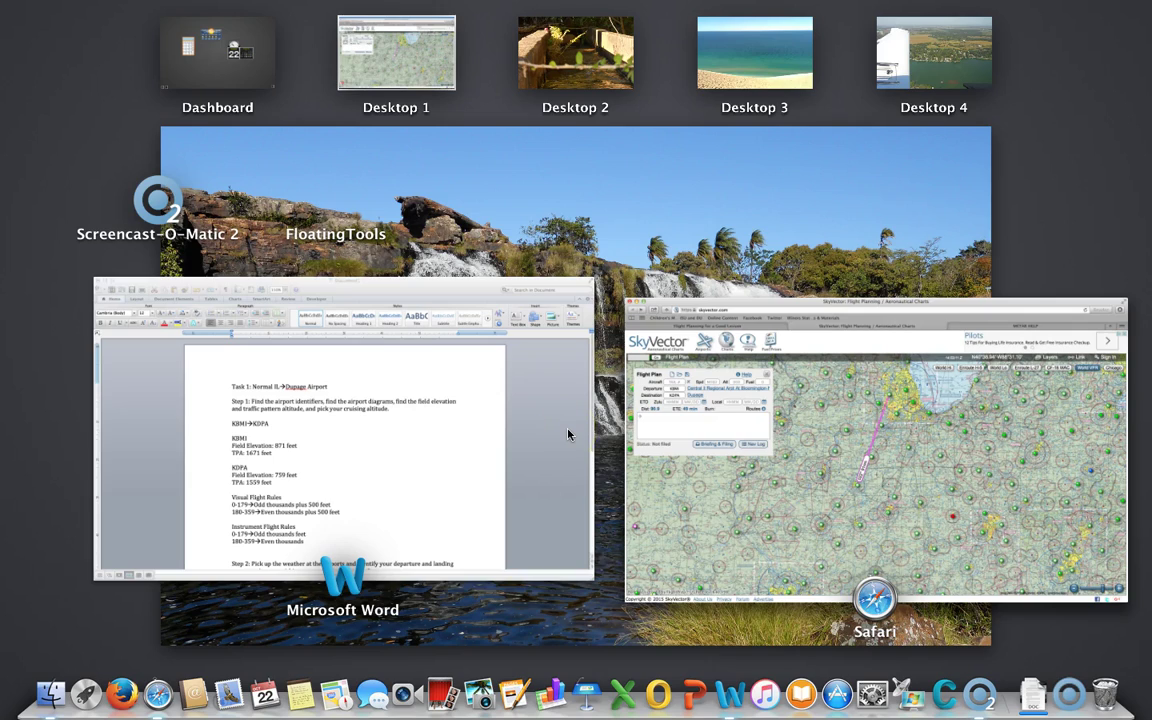
left_click(476, 470)
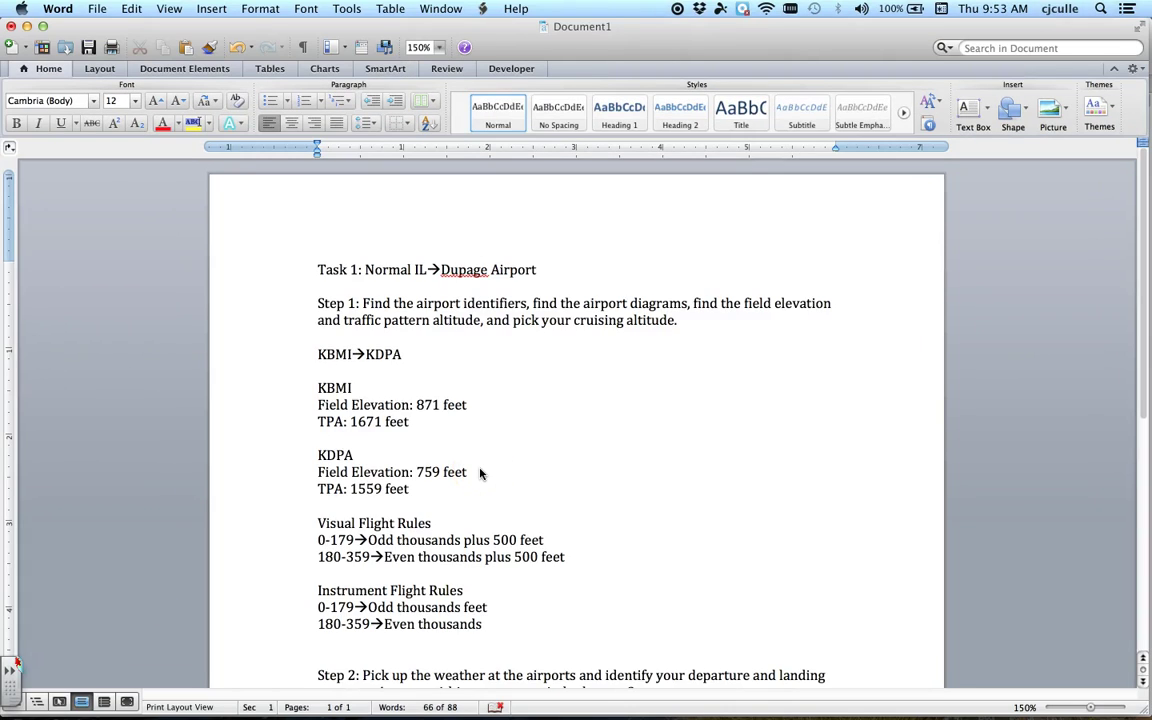
key("Return")
key("Return")
type("Cruise alti")
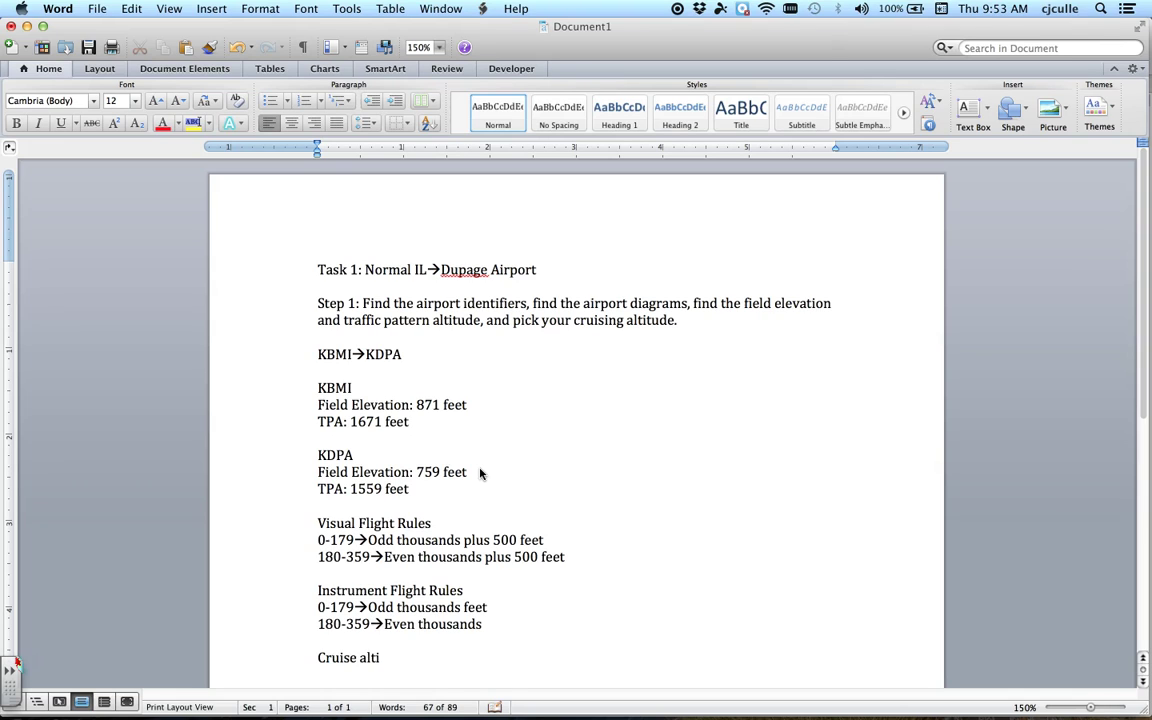
type("tude: 5,500 feet.")
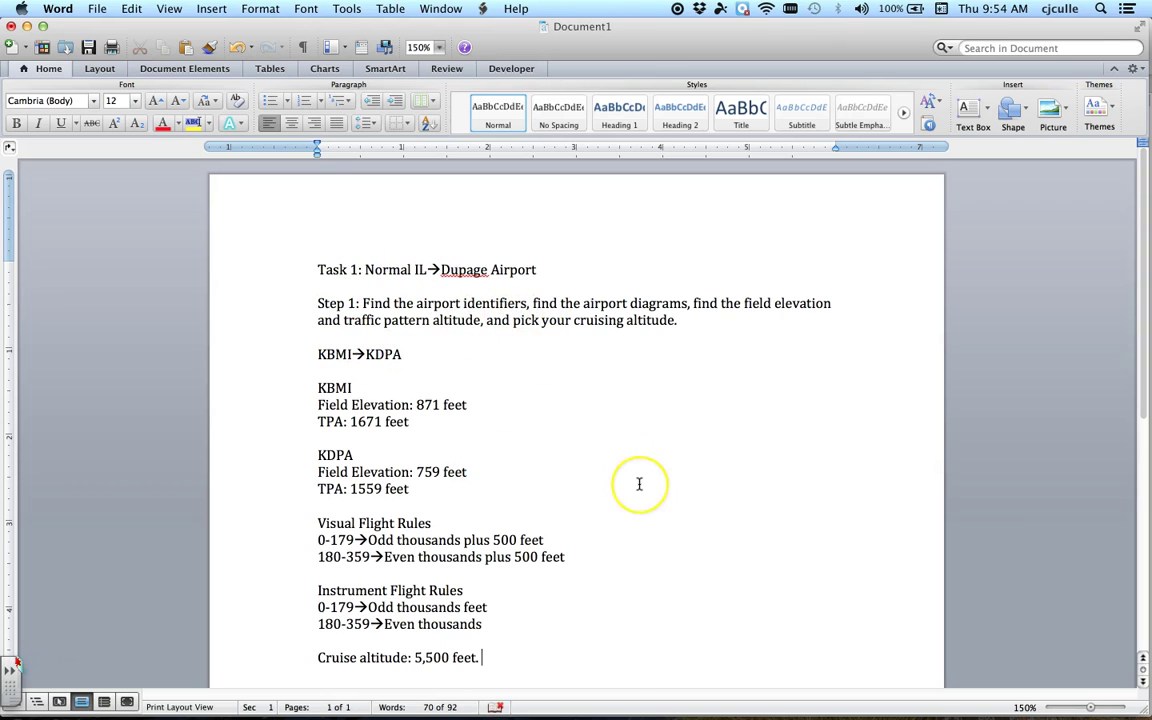
scroll(639, 484, "down", 3)
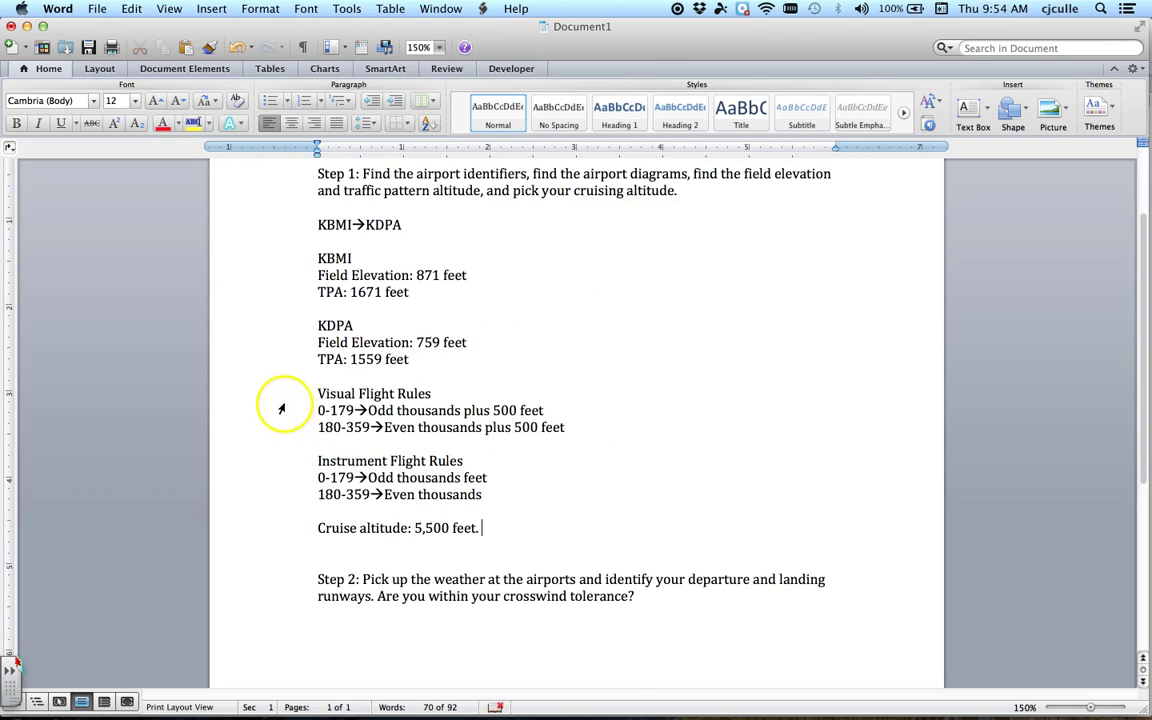